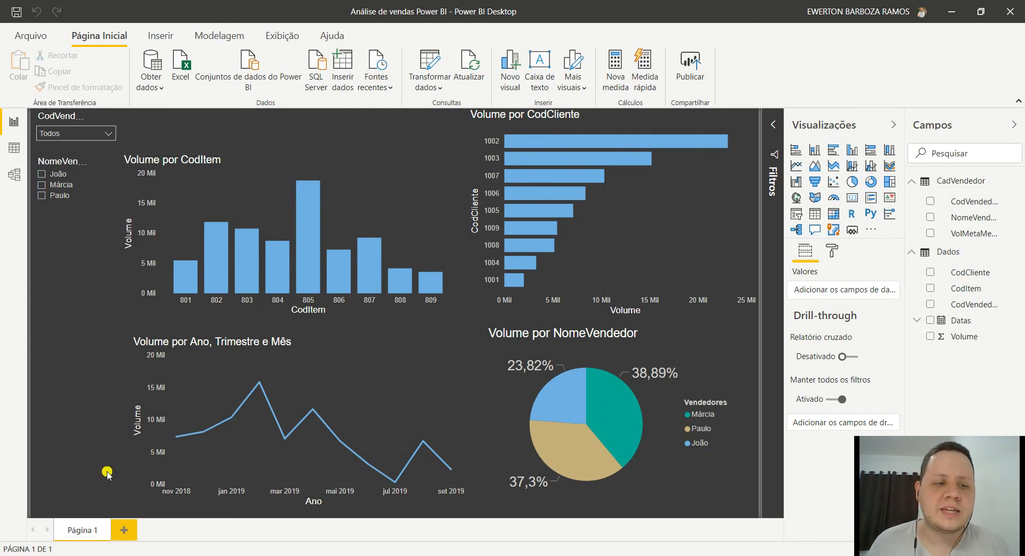
- Switch to File Explorer and open Register database.xlsx from the Bases folder
click(144, 555)
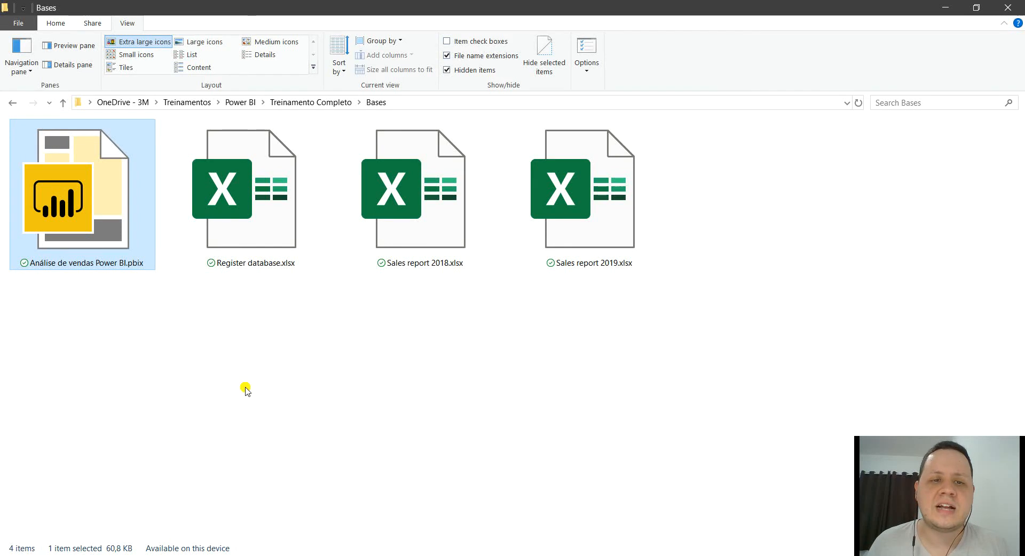
click(271, 368)
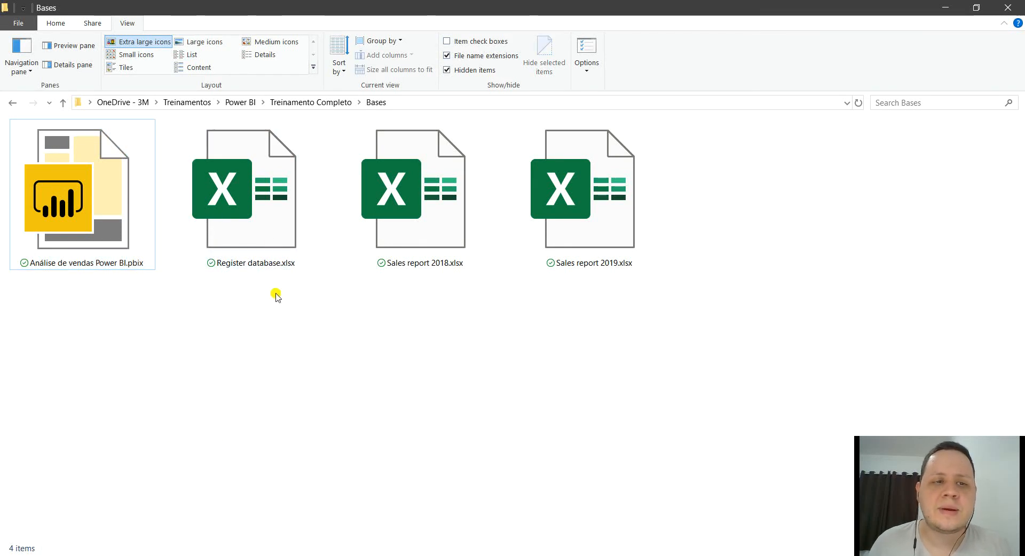
double_click(237, 191)
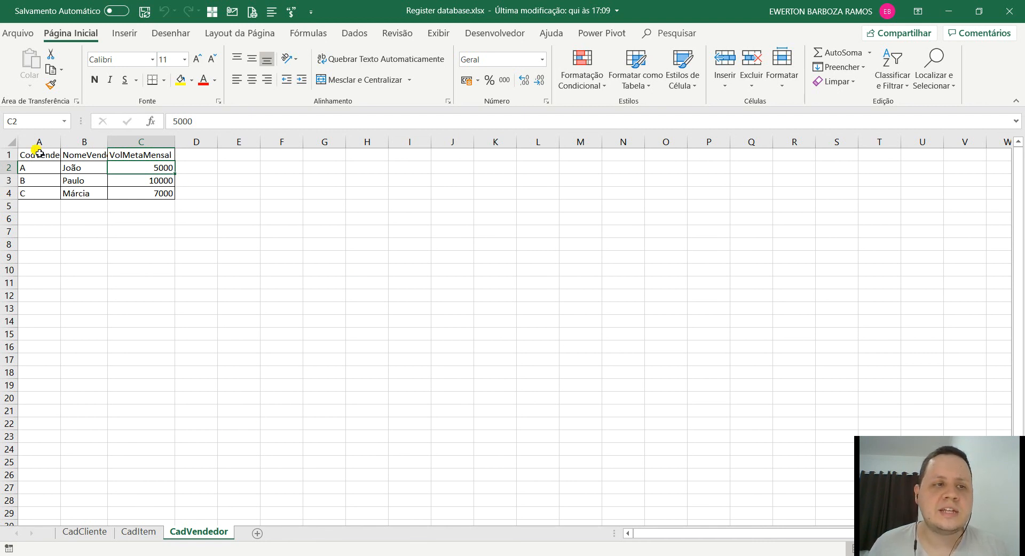
- Auto-fit the column widths on the CadVendedor sheet so the full headers can be read
click(12, 142)
double_click(60, 142)
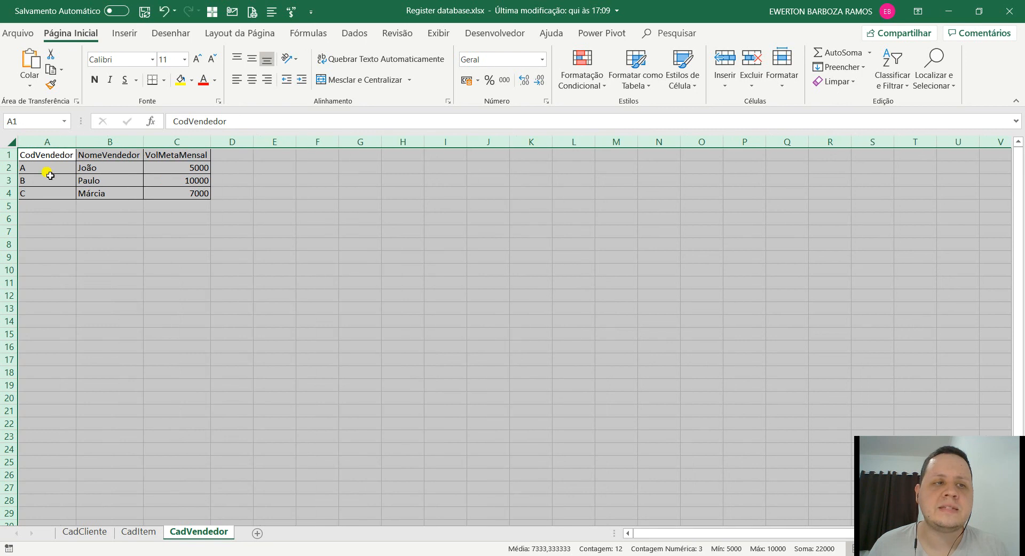
click(49, 175)
- Examine the CadItem sheet, checking the asterisk row, the blank area in columns A to C and the item table
click(137, 532)
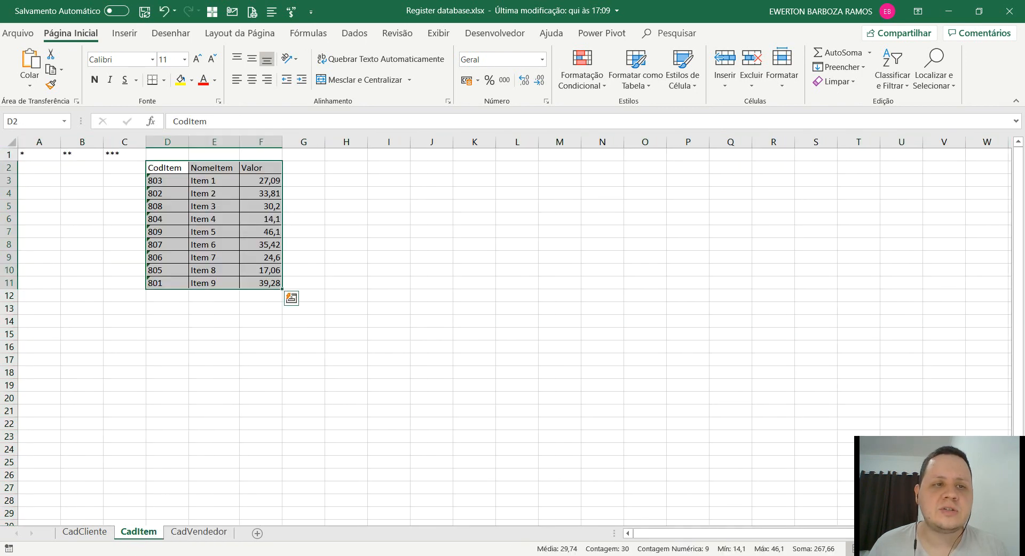
click(182, 316)
drag(132, 283, 39, 159)
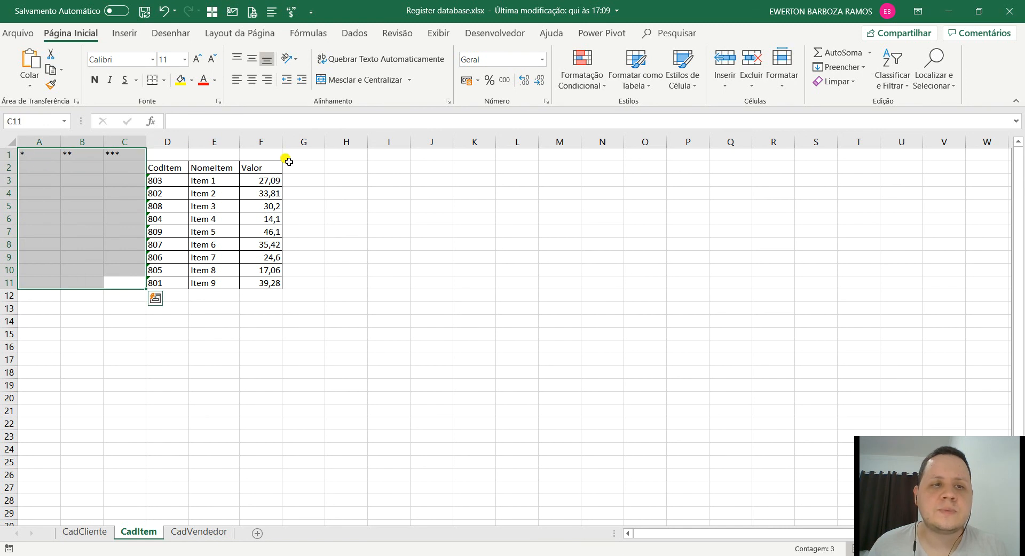
drag(274, 155, 34, 155)
key(ctrl+v)
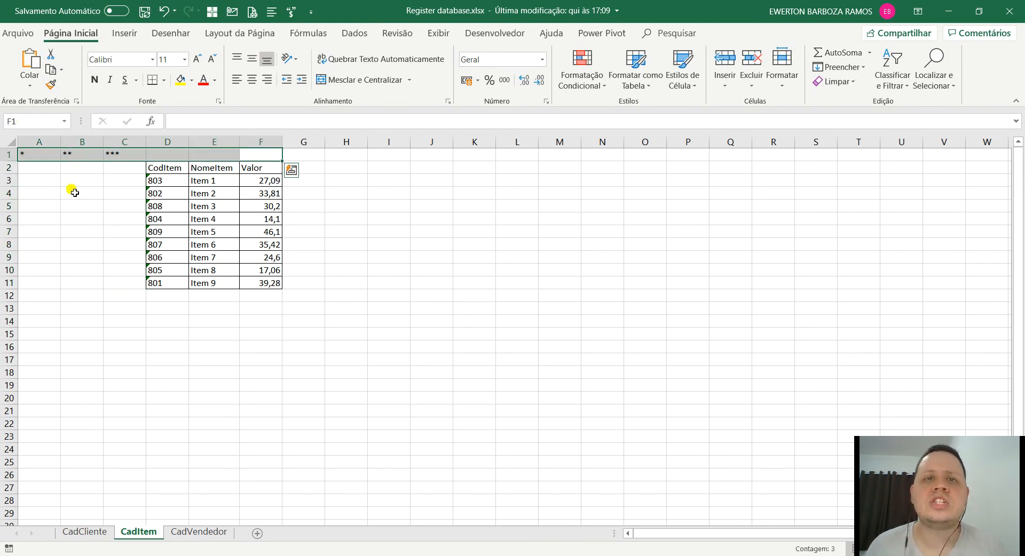
click(76, 182)
drag(166, 168, 270, 291)
click(128, 289)
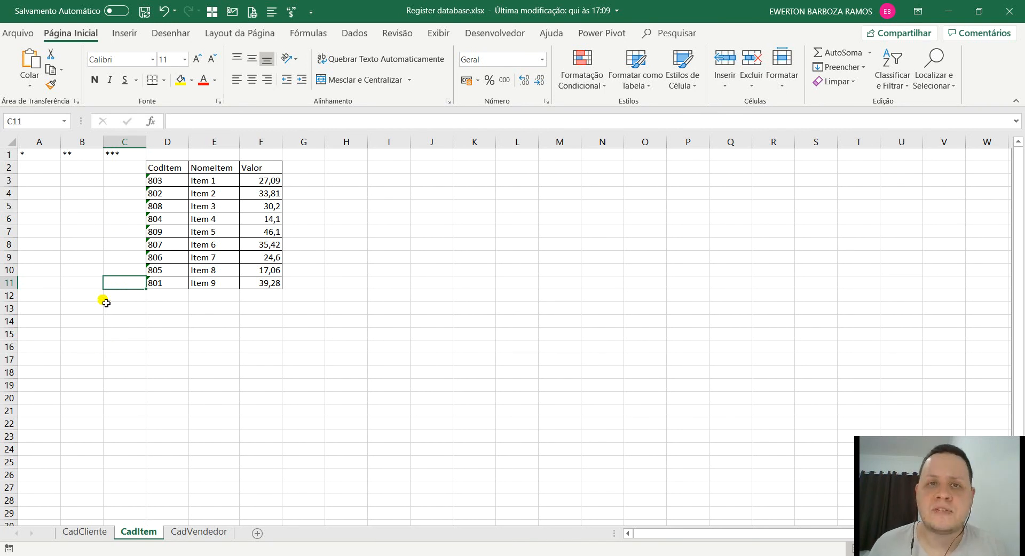
- Examine the layout of the CadCliente sheet and close the workbook to return to Power BI Desktop
click(78, 536)
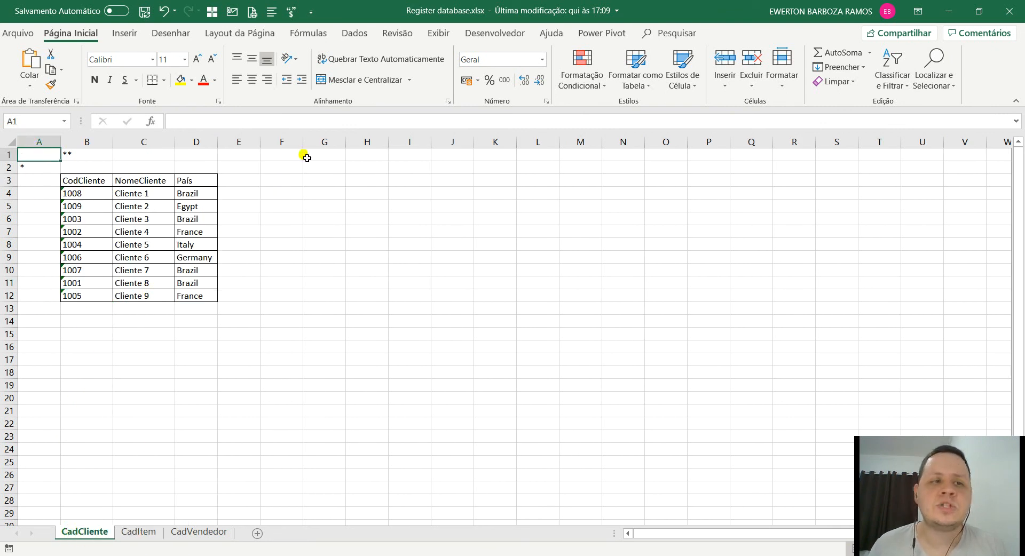
click(197, 171)
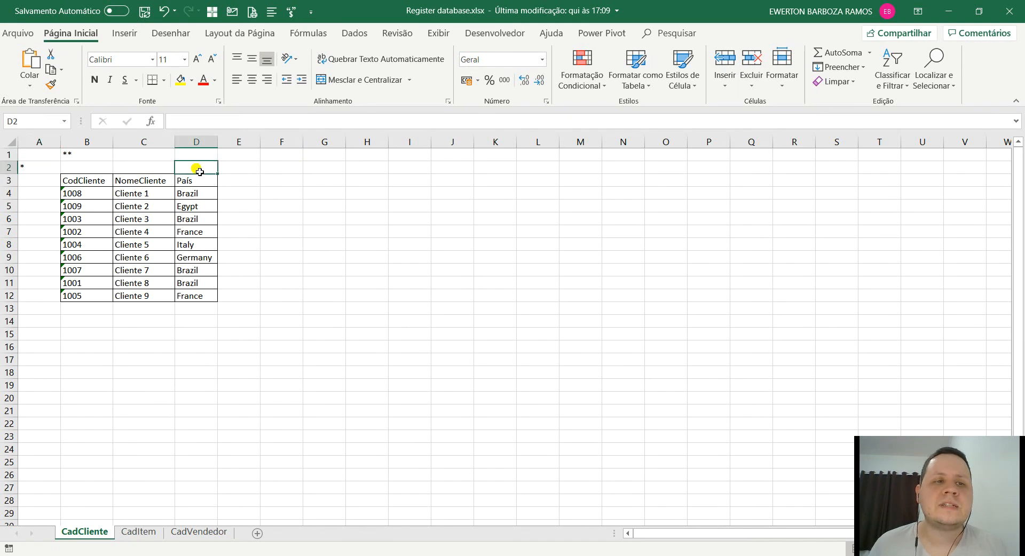
click(130, 532)
click(96, 536)
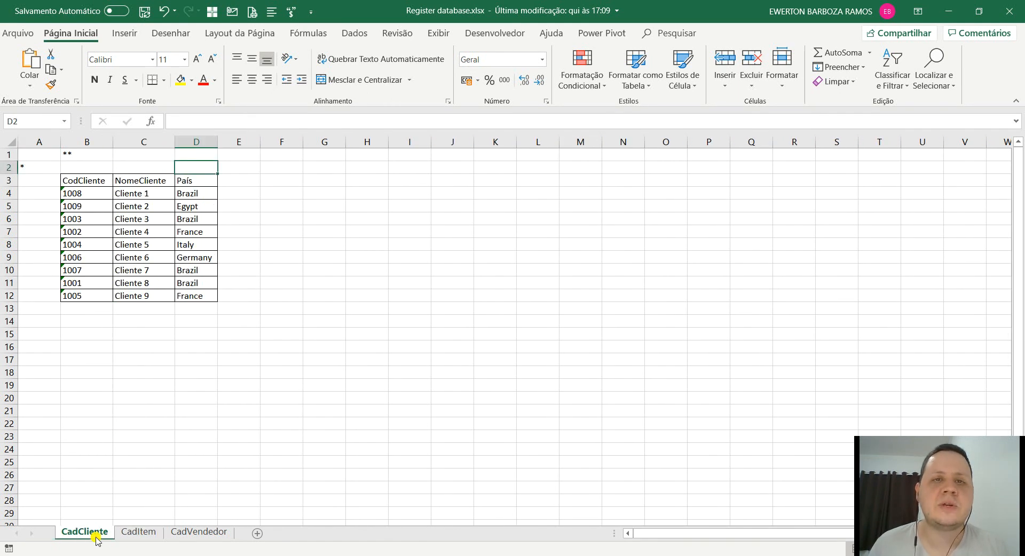
click(1016, 15)
click(504, 302)
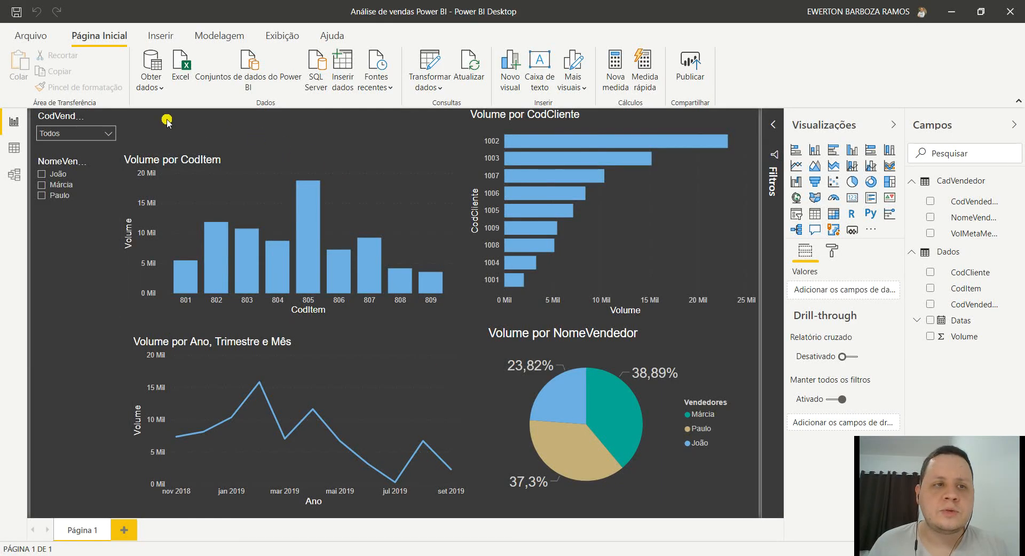
- Import the CadCliente and CadItem sheets from Register database.xlsx and open them for transformation in Power Query
click(178, 63)
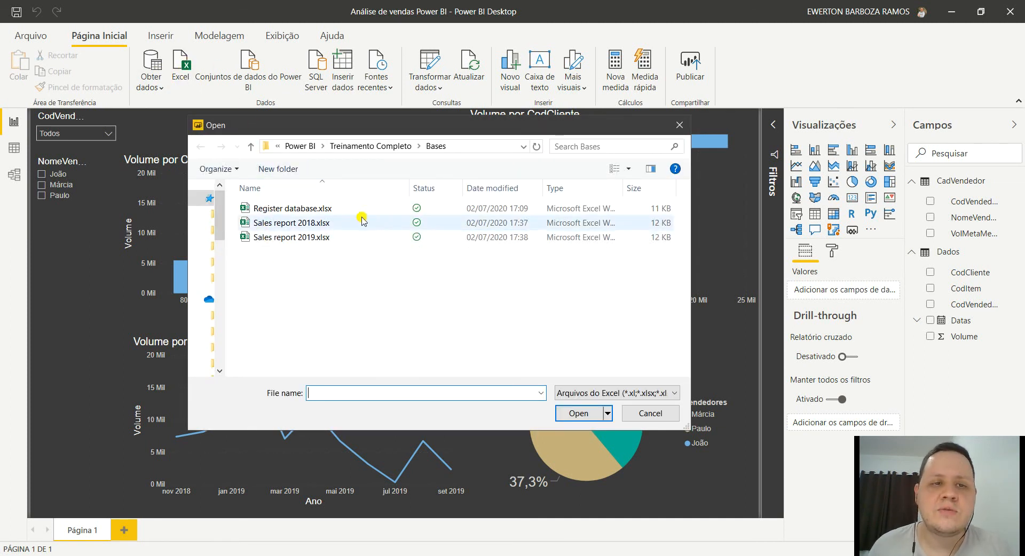
double_click(293, 209)
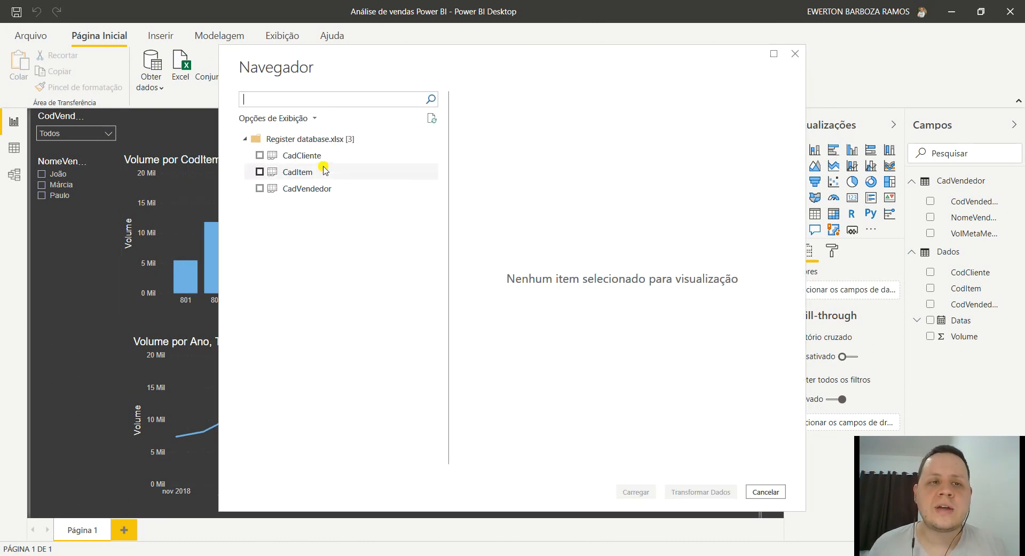
click(260, 156)
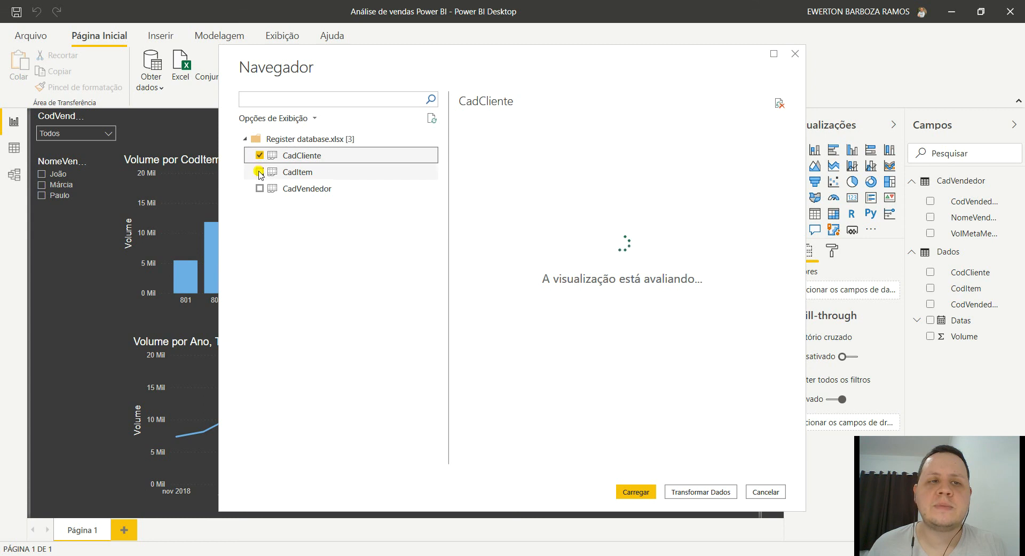
click(259, 171)
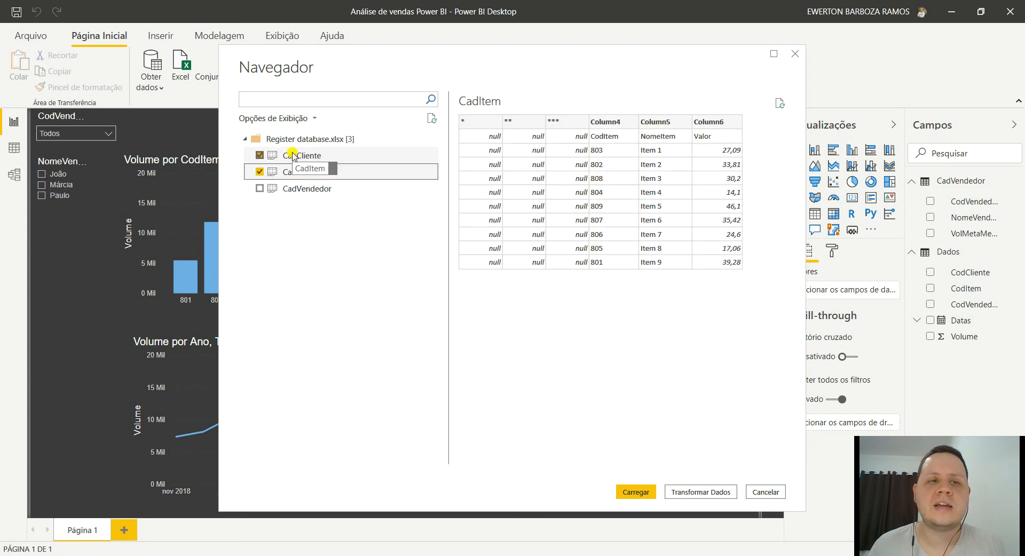
click(696, 491)
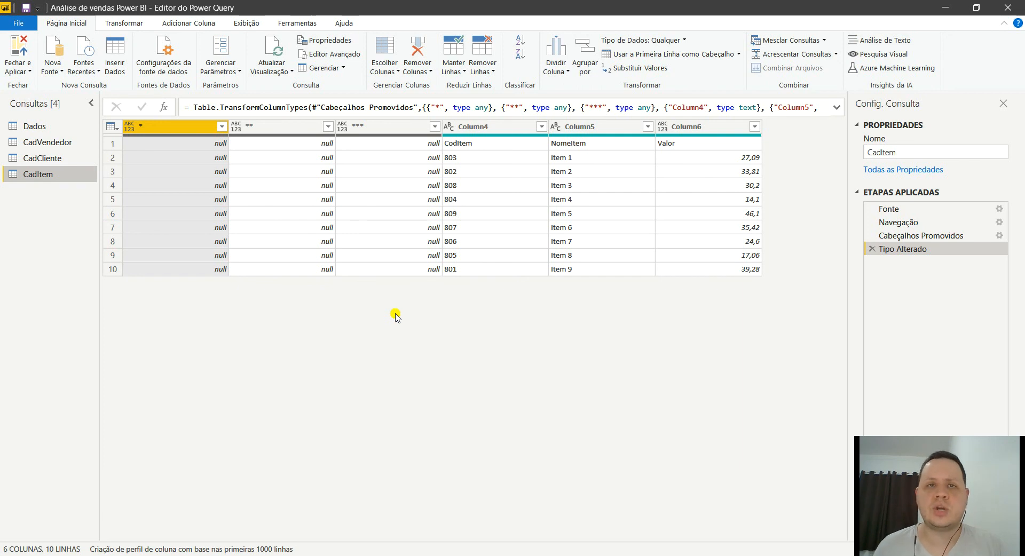
- Look through the existing Dados and CadVendedor queries, ending on the CadCliente query
click(47, 142)
click(32, 126)
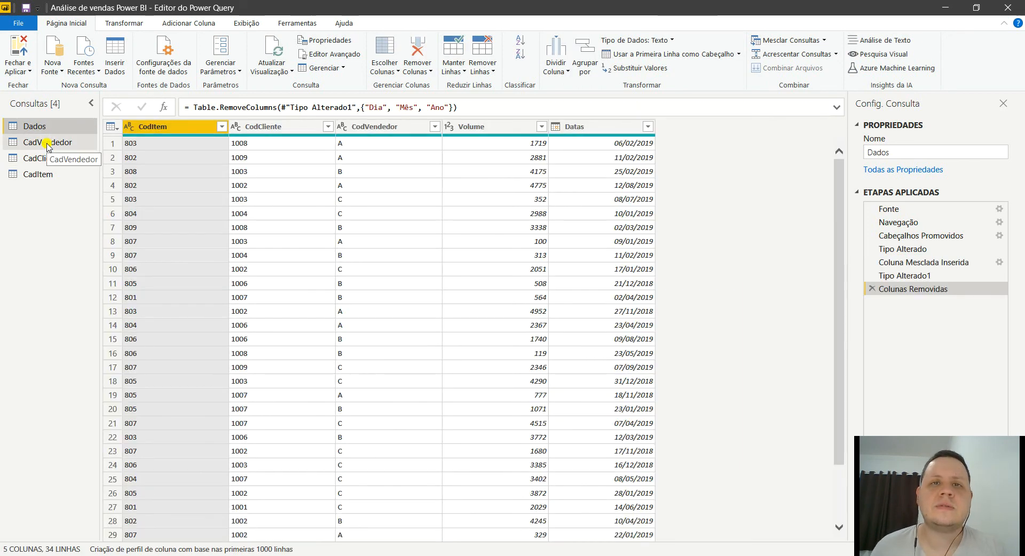
click(47, 142)
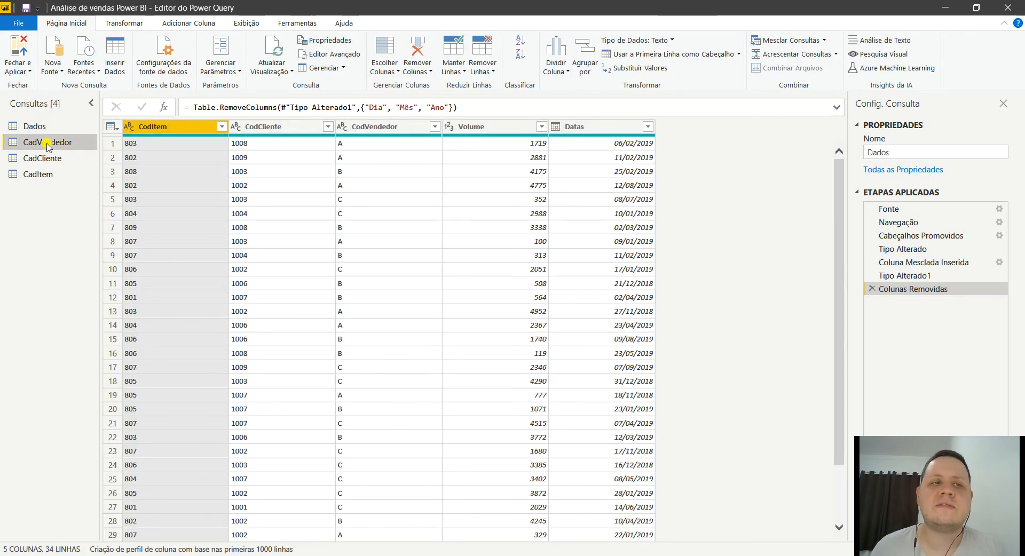
click(48, 158)
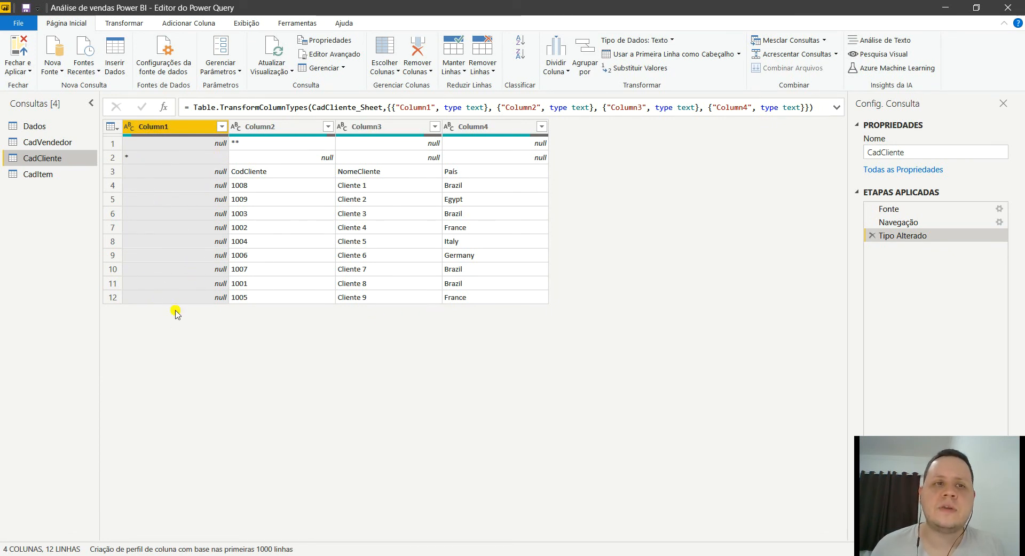
- Try removing Column1 from CadCliente, compare the data before and after that applied step, and delete the step
right_click(156, 126)
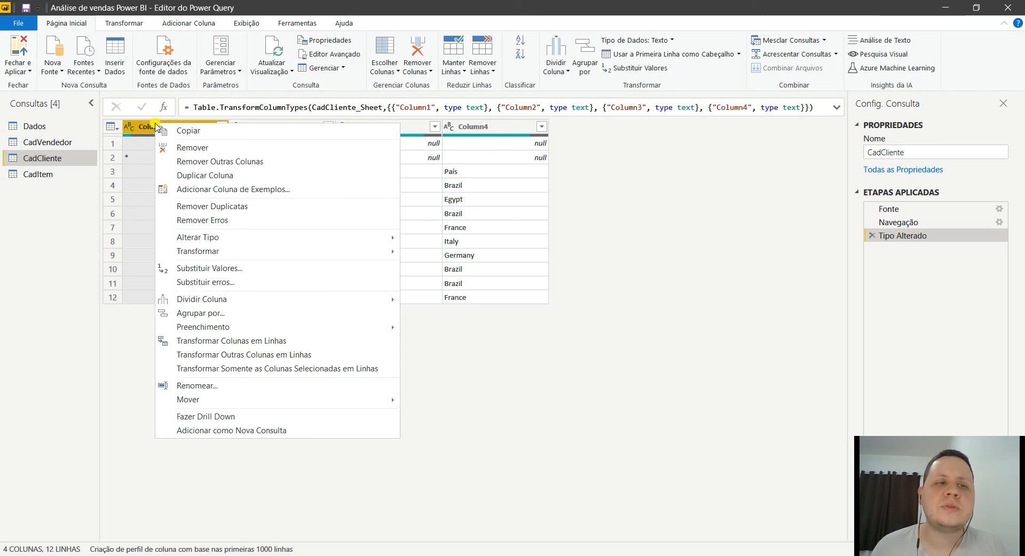
click(171, 148)
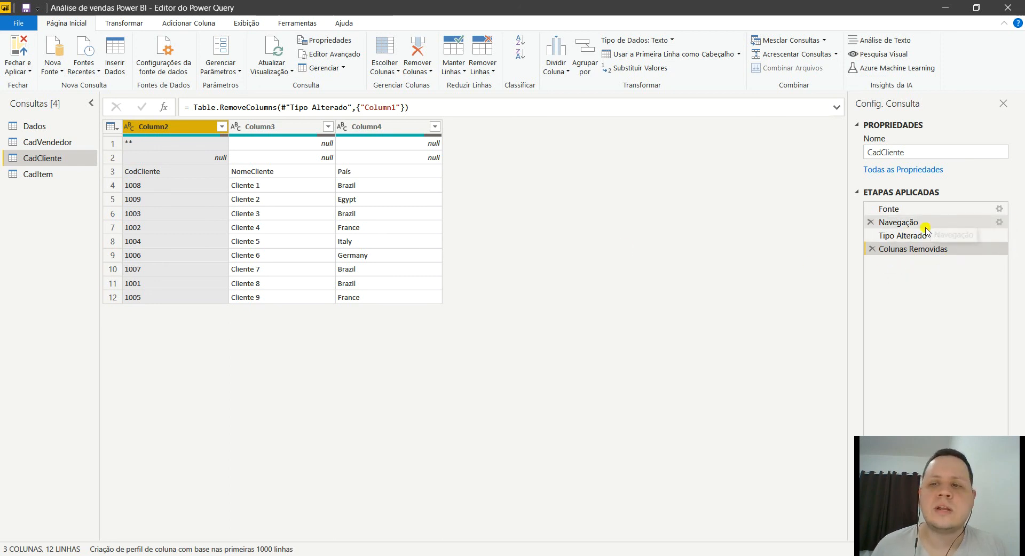
click(909, 236)
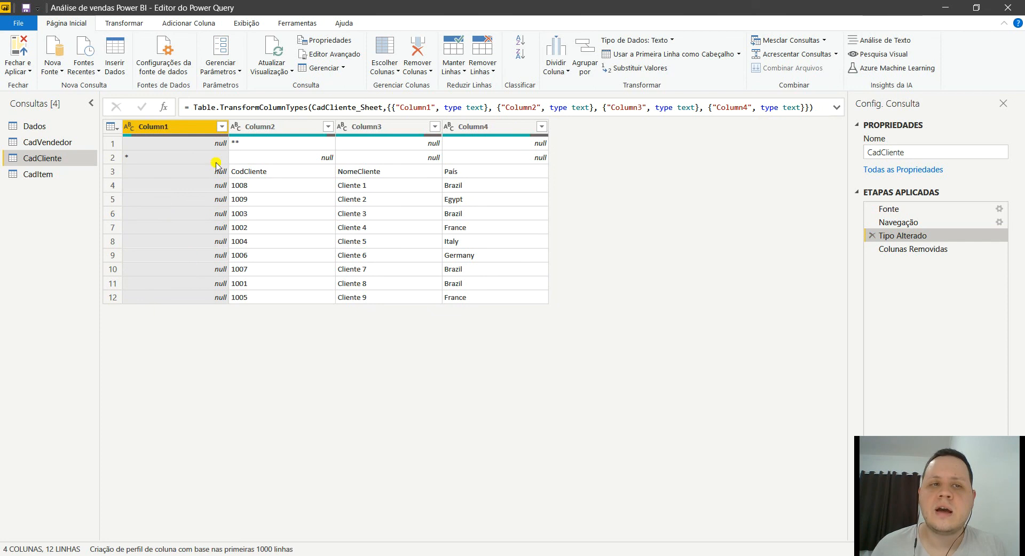
click(929, 251)
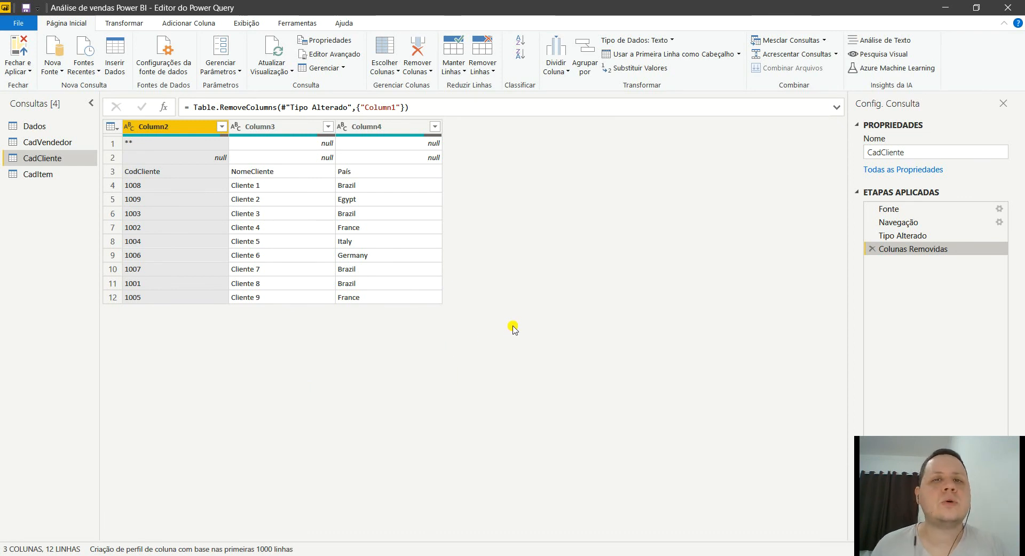
click(872, 249)
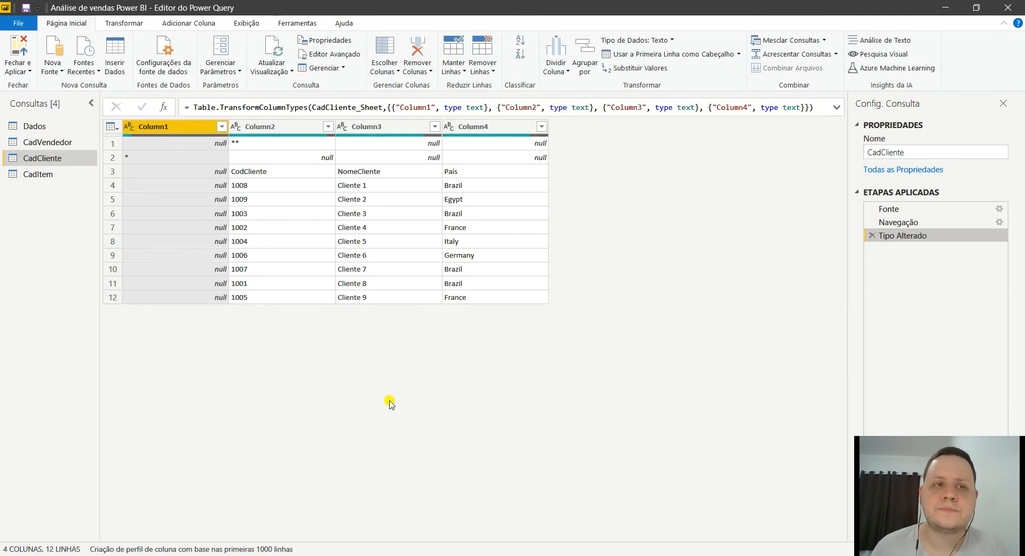
- Remove the mostly empty Column1 from the CadCliente query
right_click(168, 129)
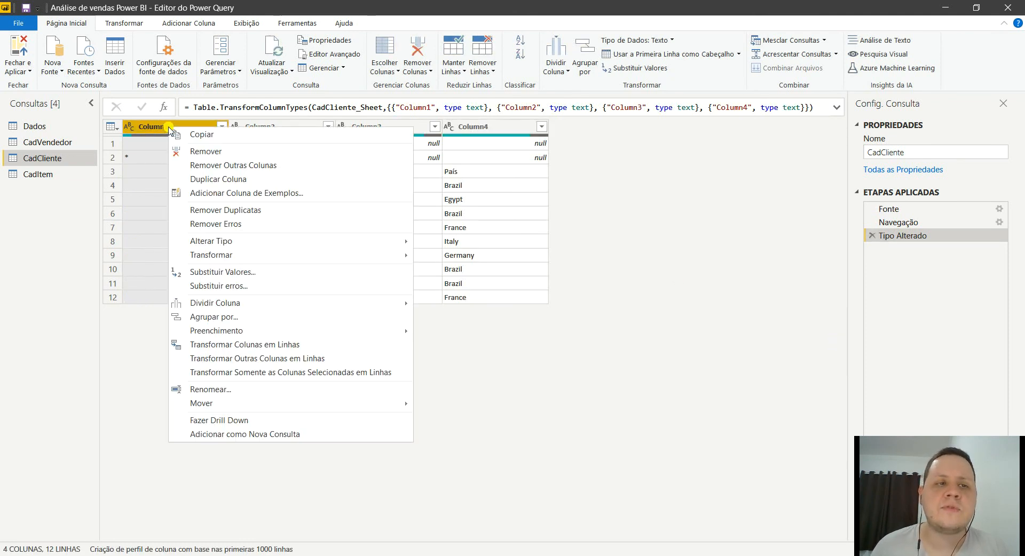
click(178, 151)
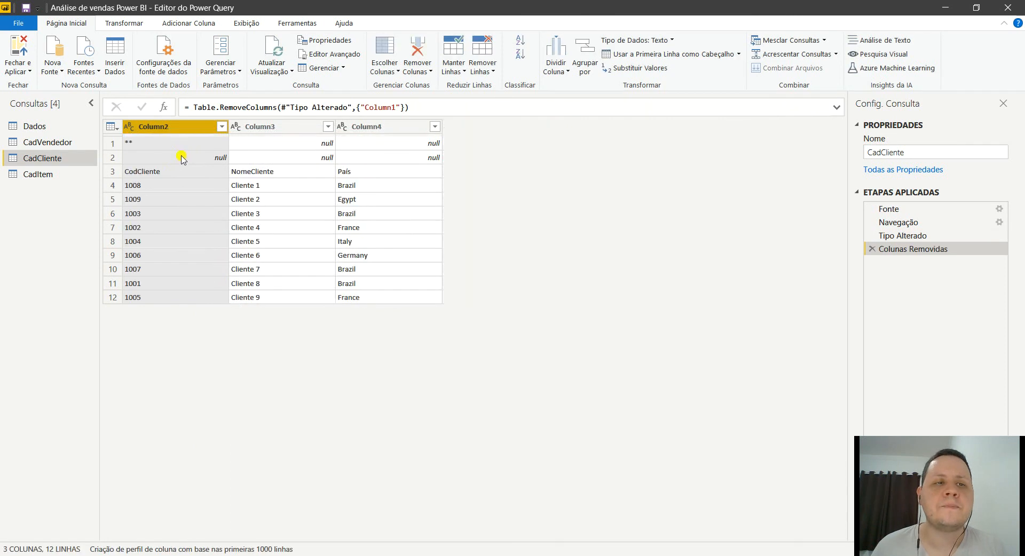
- Promote the first row of CadCliente to headers repeatedly until CodCliente, NomeCliente and País become the column names
click(162, 175)
click(115, 157)
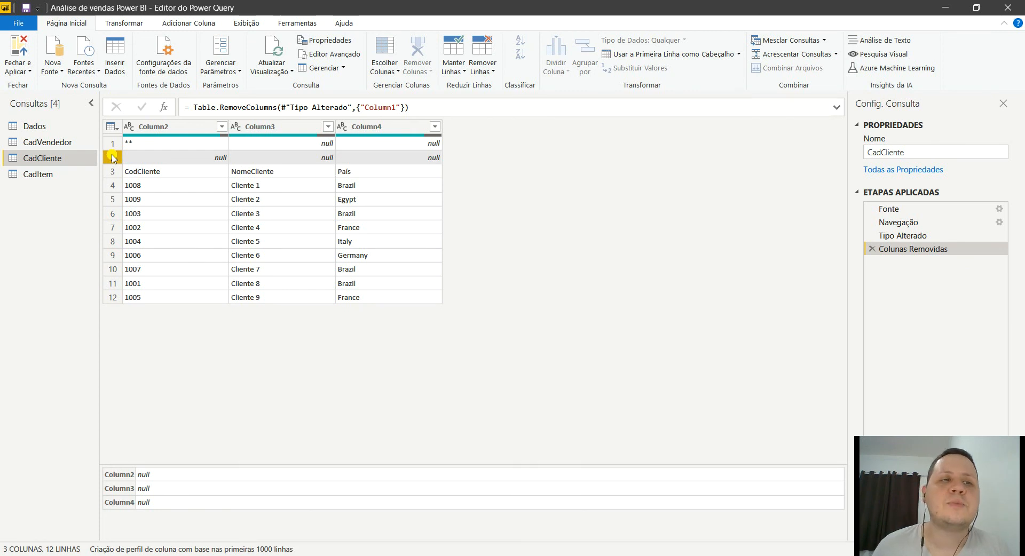
click(114, 143)
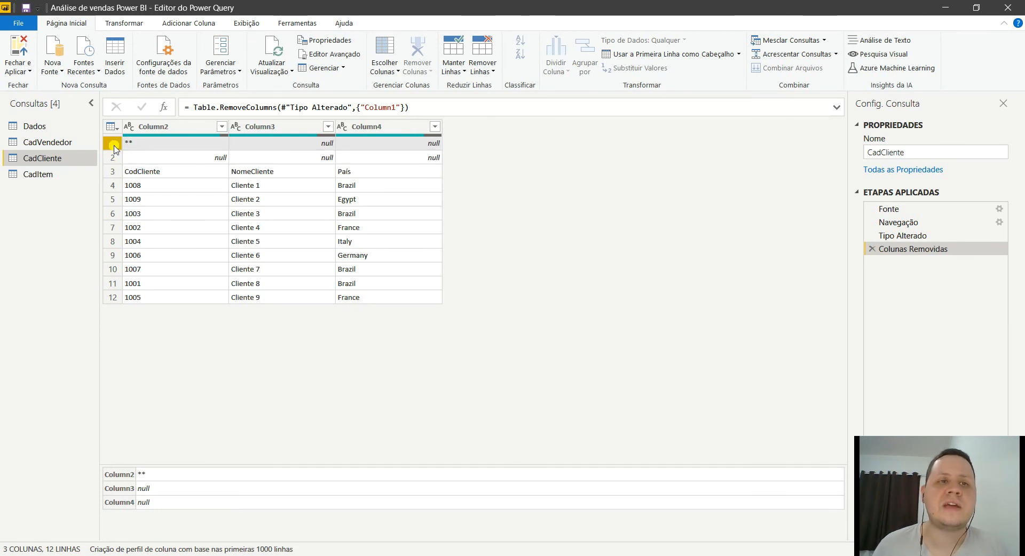
click(123, 25)
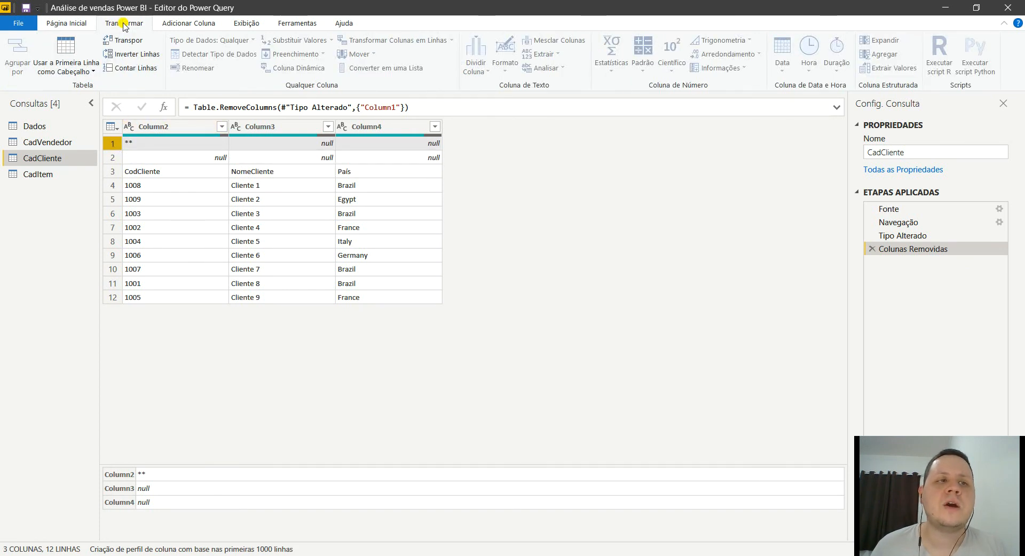
click(79, 50)
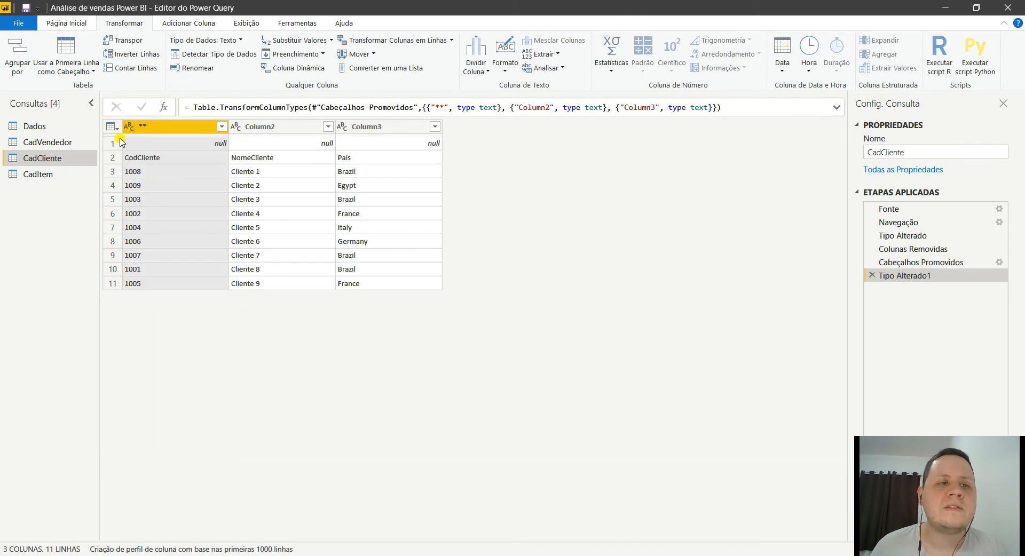
click(147, 156)
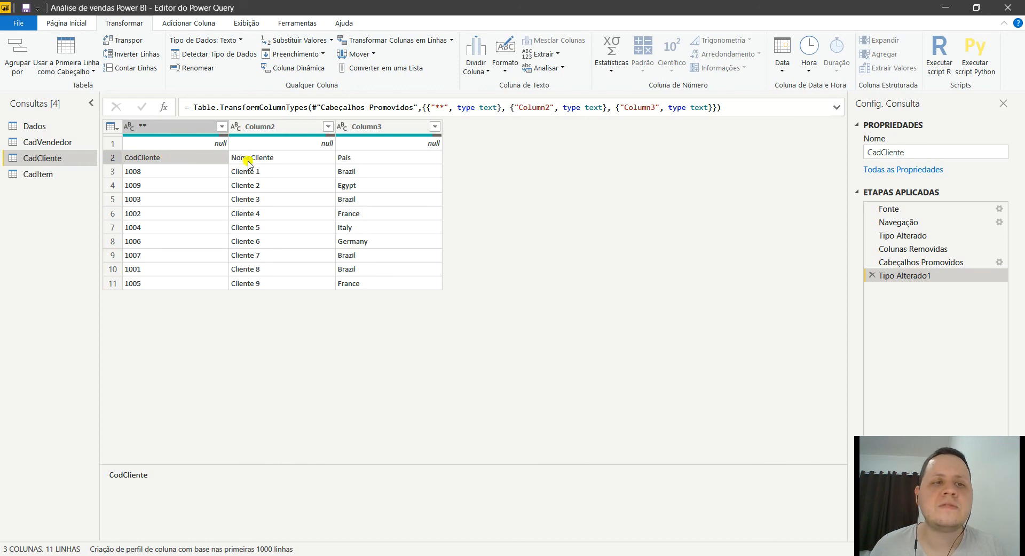
click(62, 48)
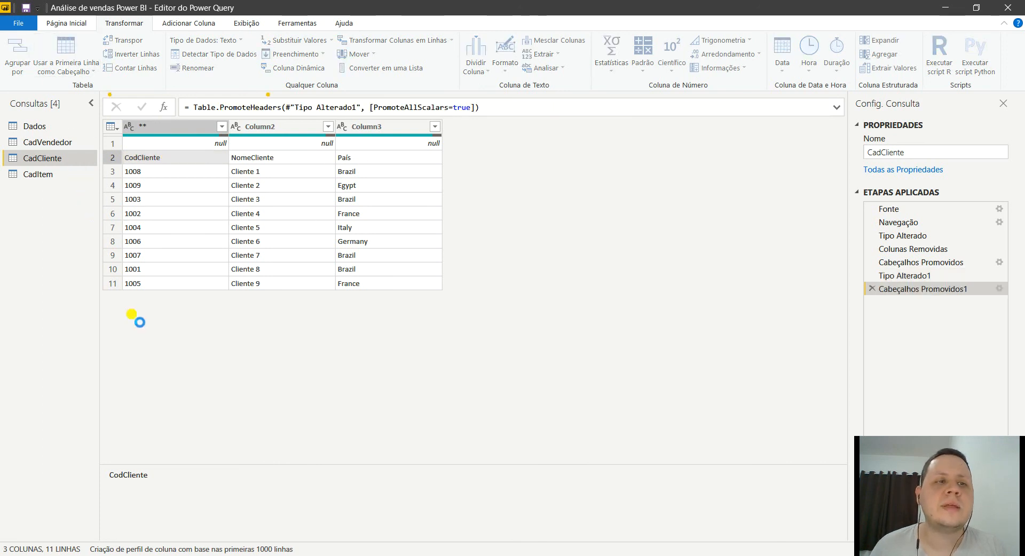
click(64, 51)
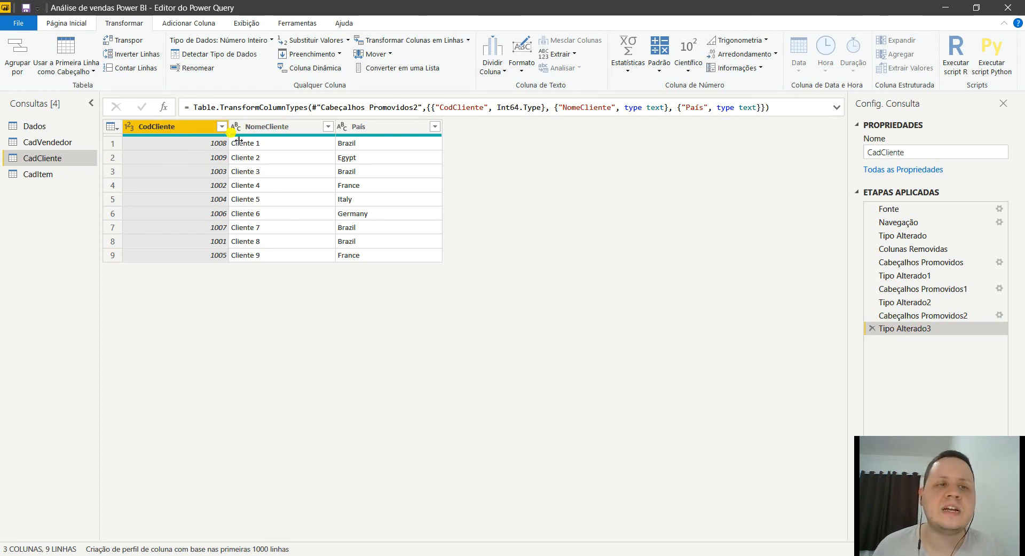
- Check the data type of the CodCliente column in CadCliente
click(130, 127)
click(136, 127)
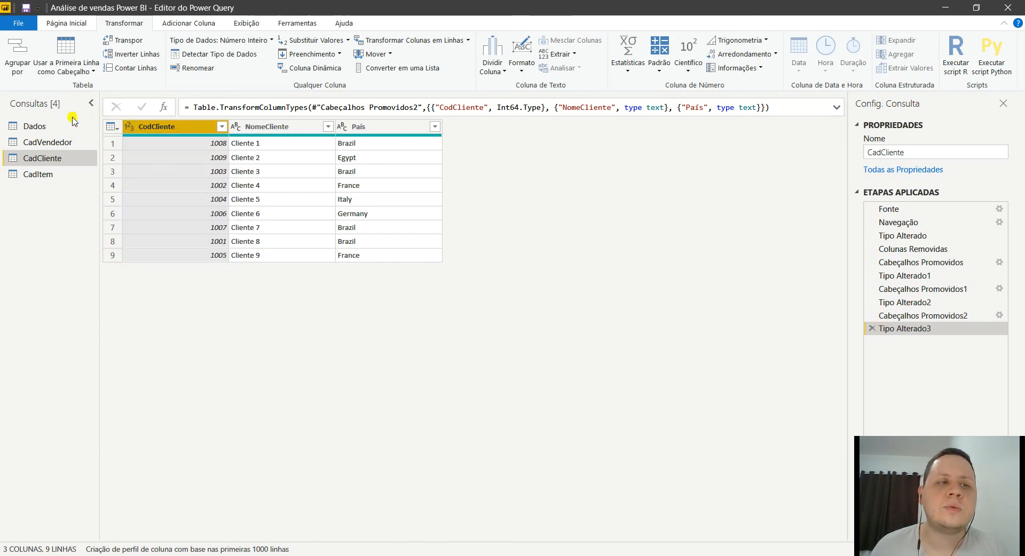
- Check the CodCliente data type in Dados and set CodCliente in CadCliente to Texto as well, replacing the existing conversion
click(36, 127)
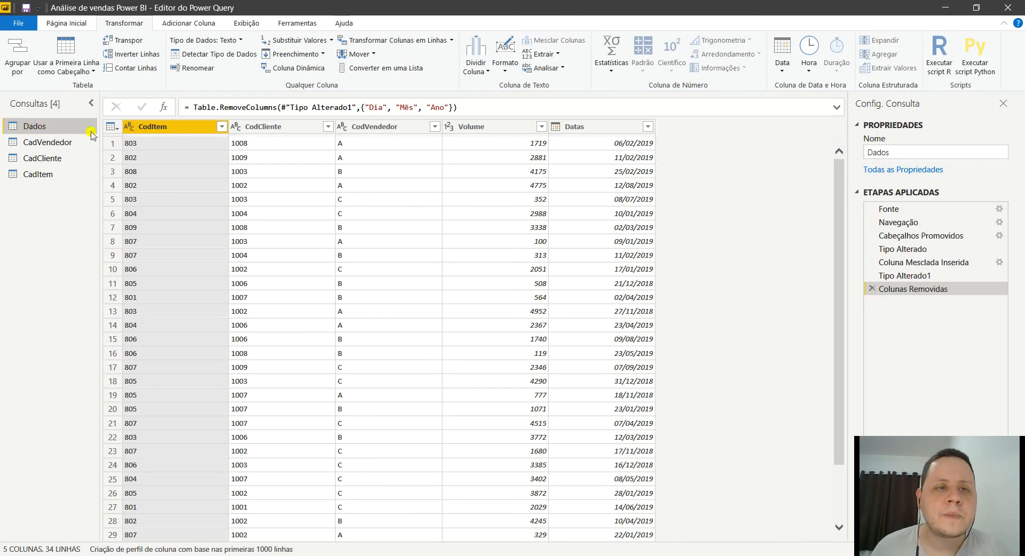
click(238, 129)
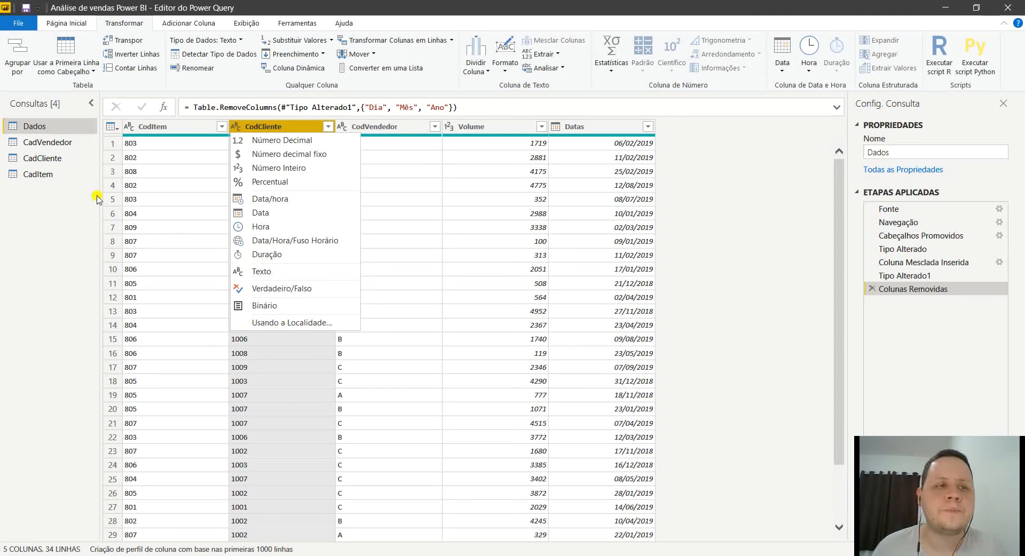
click(48, 159)
click(47, 158)
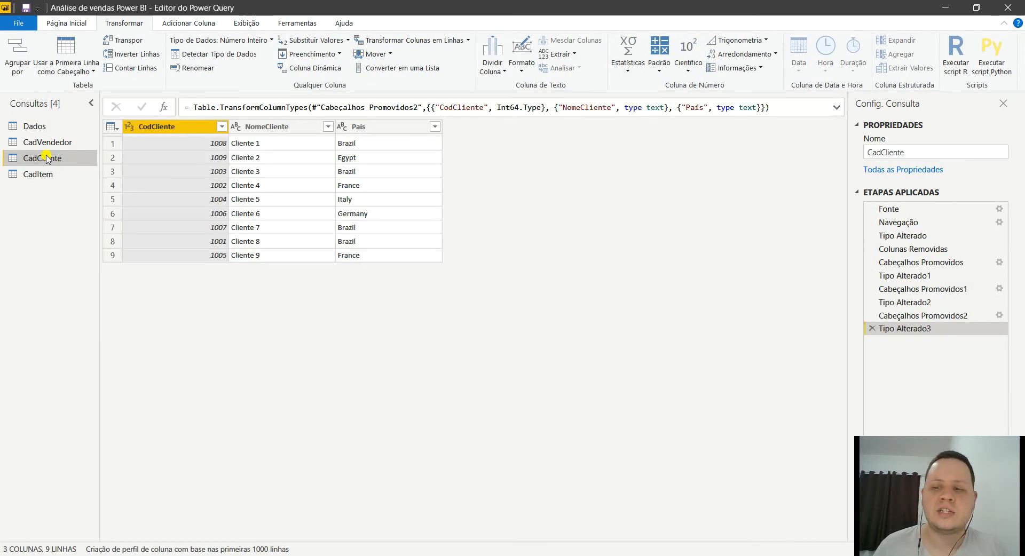
click(127, 128)
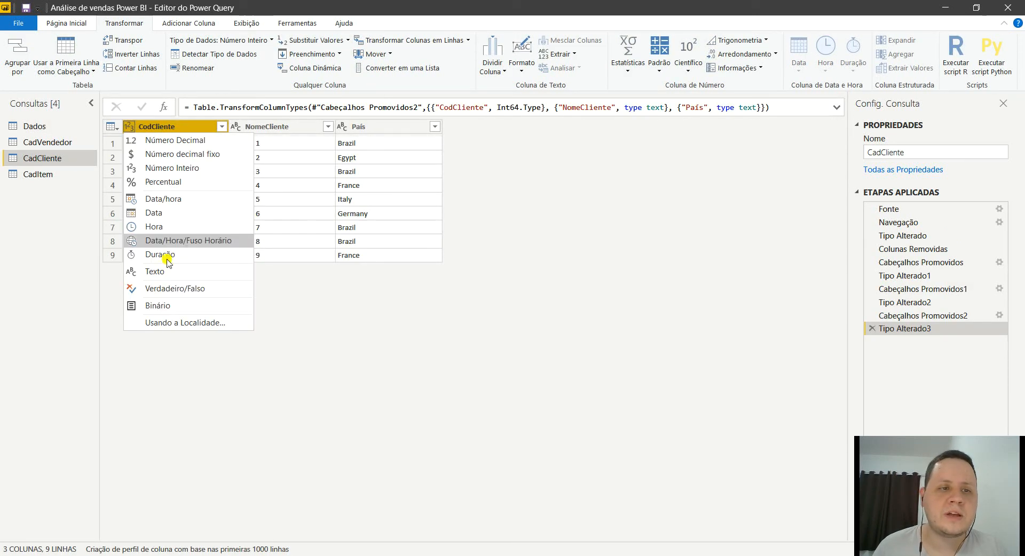
click(167, 270)
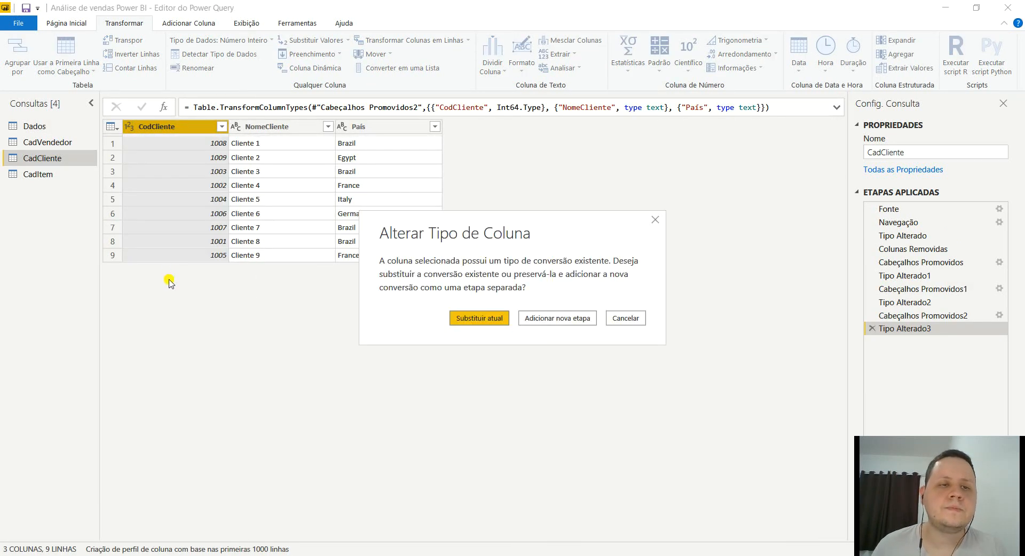
click(468, 321)
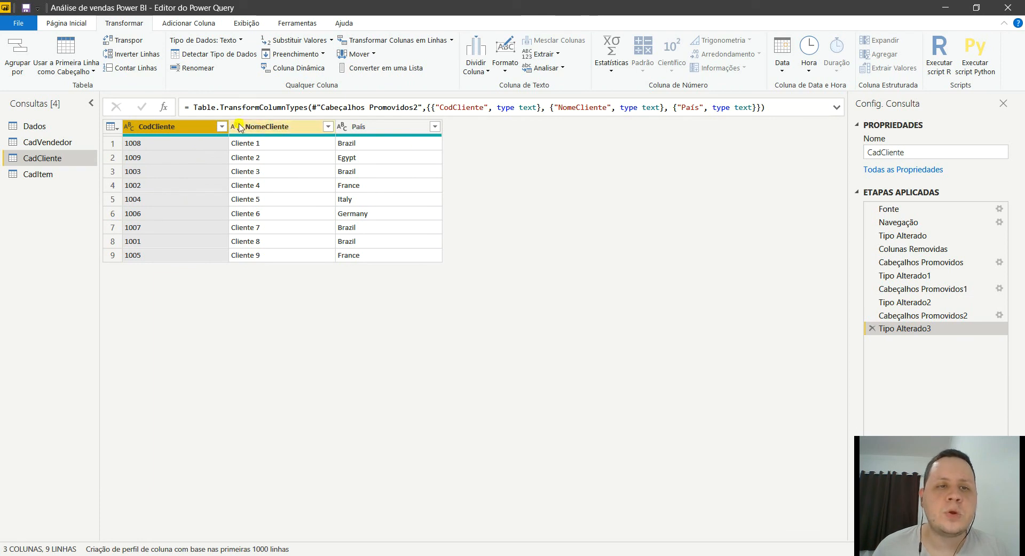
- Try removing the empty *, ** and *** columns from the CadItem query, and delete that applied step
click(39, 175)
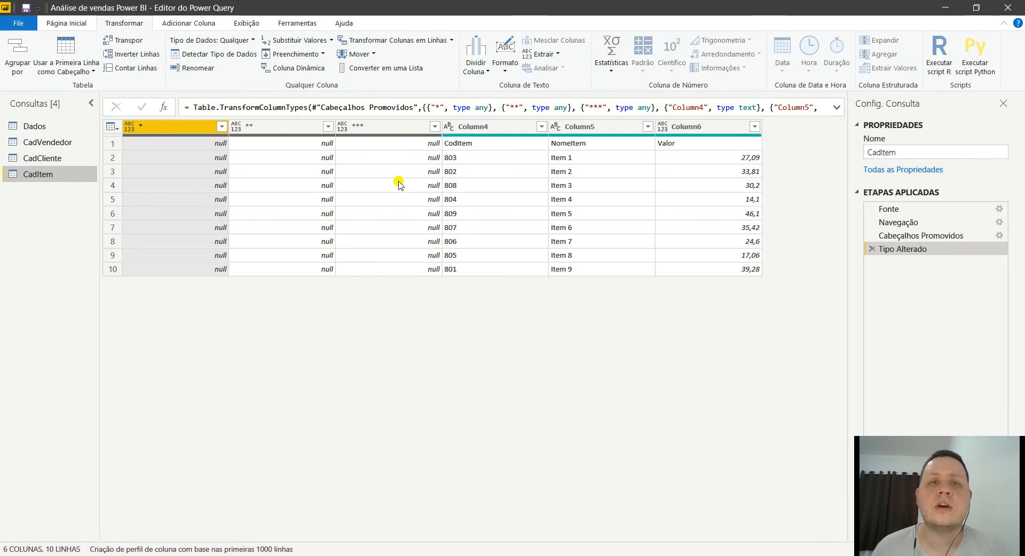
ctrl+click(261, 132)
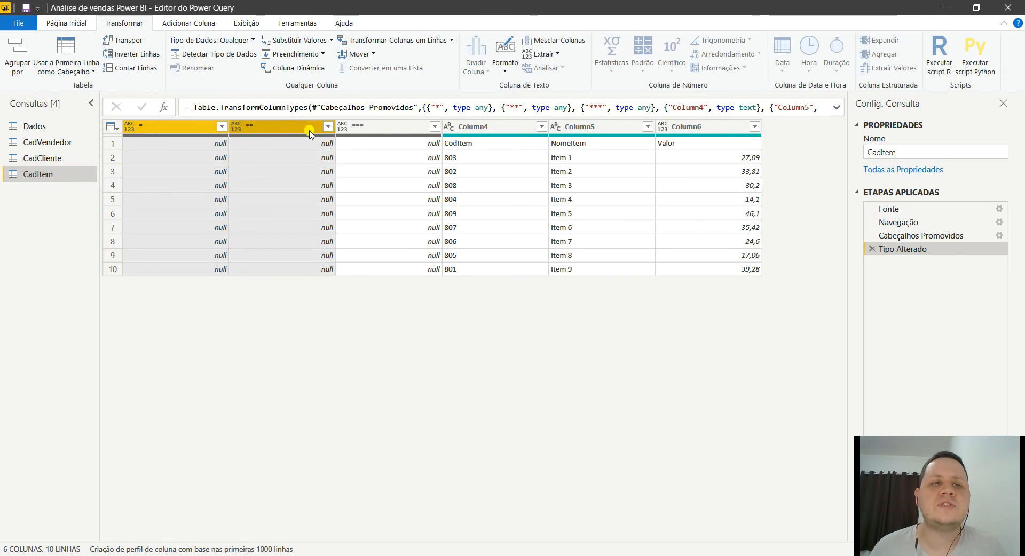
ctrl+click(380, 129)
right_click(380, 129)
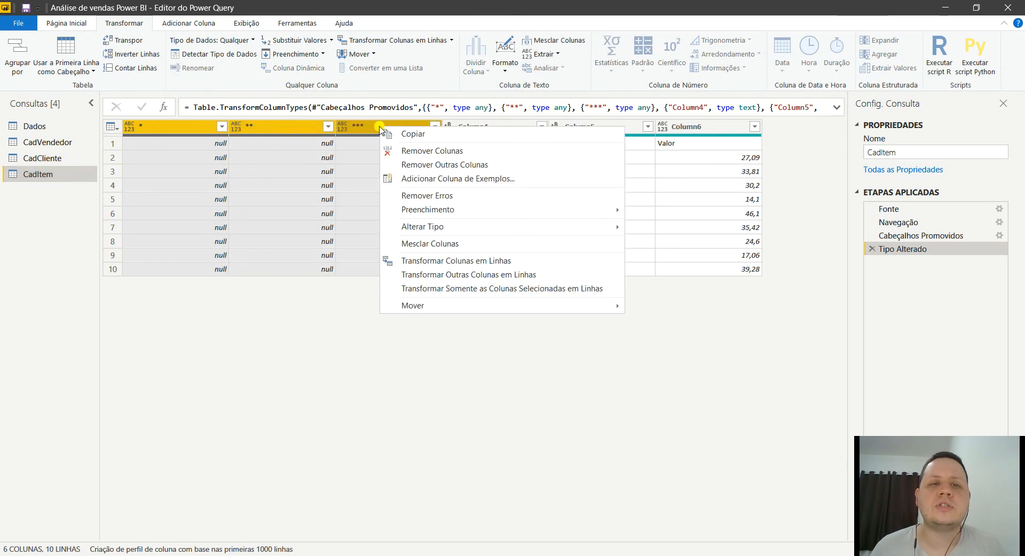
click(410, 152)
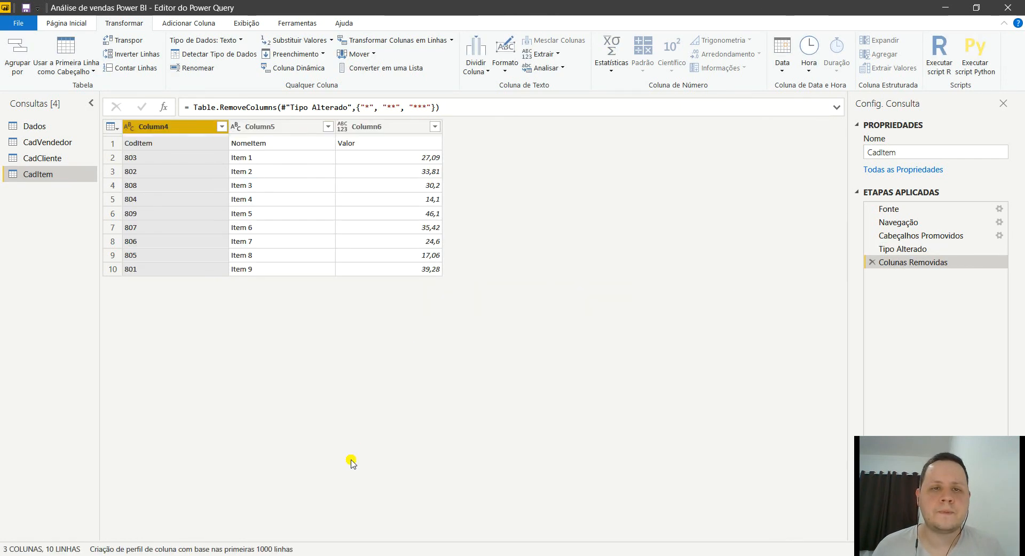
click(871, 262)
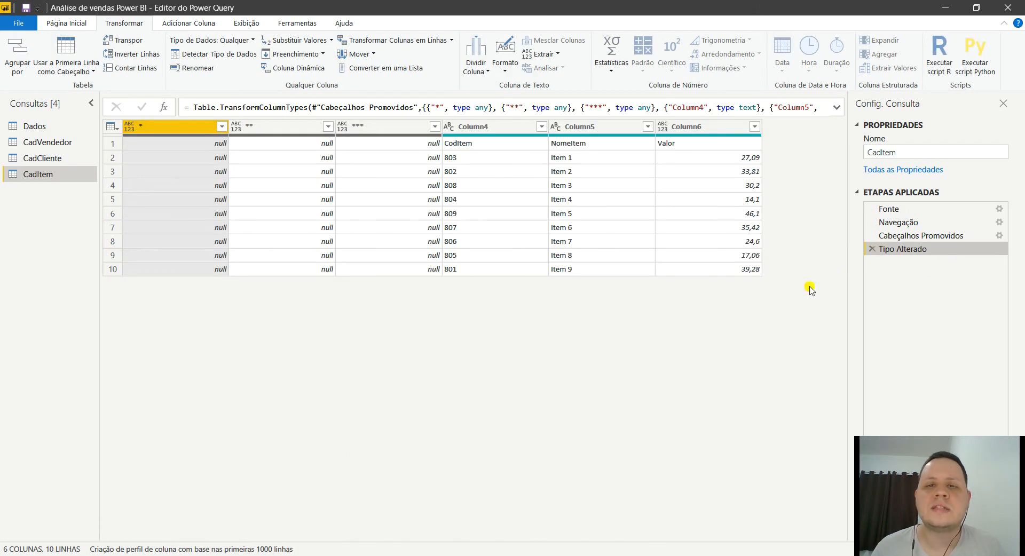
- Keep only Column4, Column5 and Column6 in CadItem by removing the other columns
click(487, 126)
ctrl+click(582, 127)
ctrl+click(696, 128)
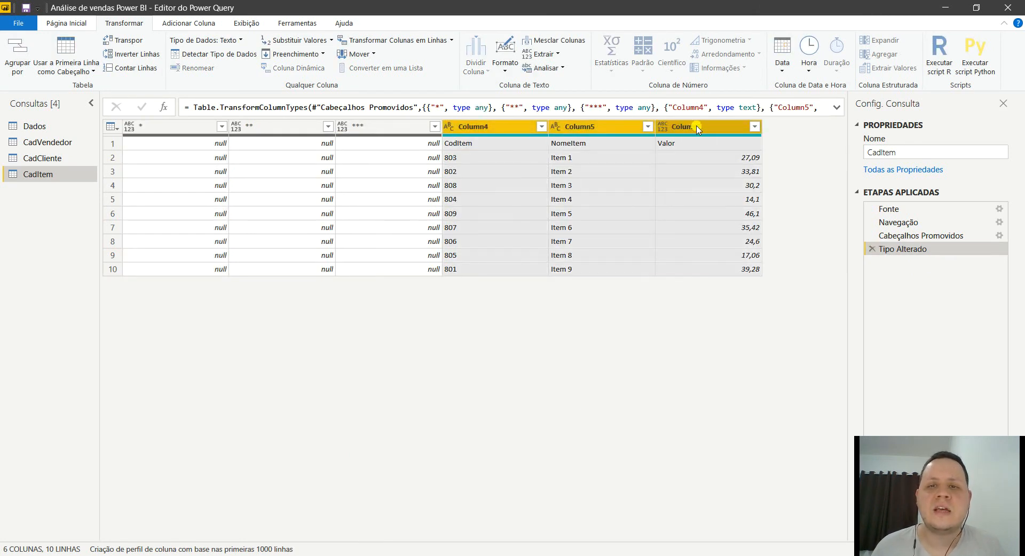
right_click(697, 130)
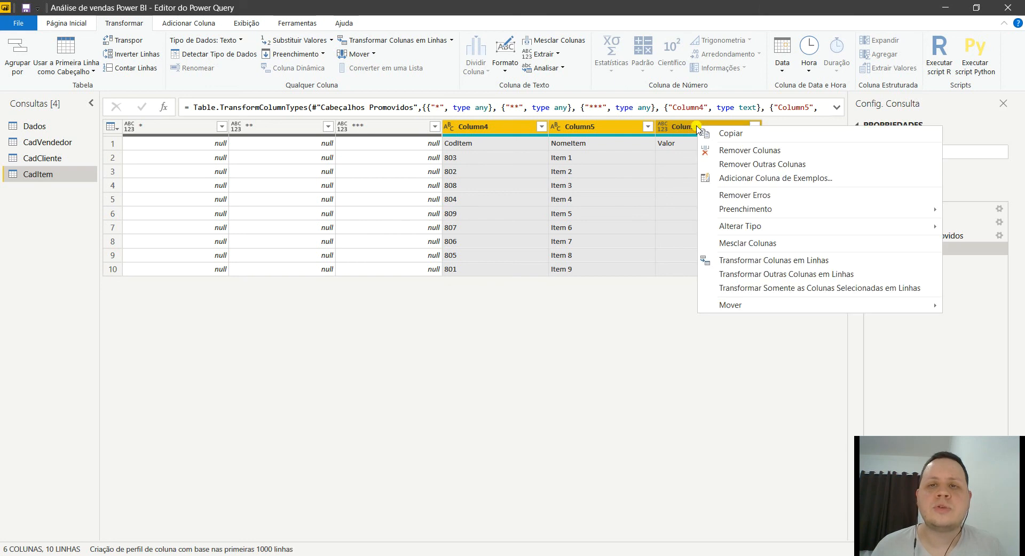
click(748, 170)
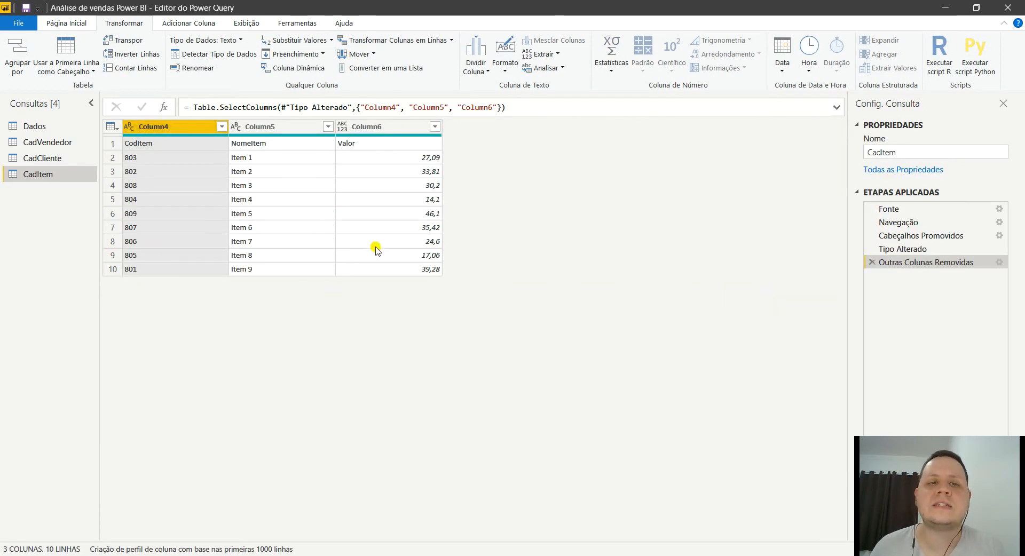
- Promote the first row of CadItem to headers and set the CodItem column's type to Texto, replacing the existing conversion
click(66, 53)
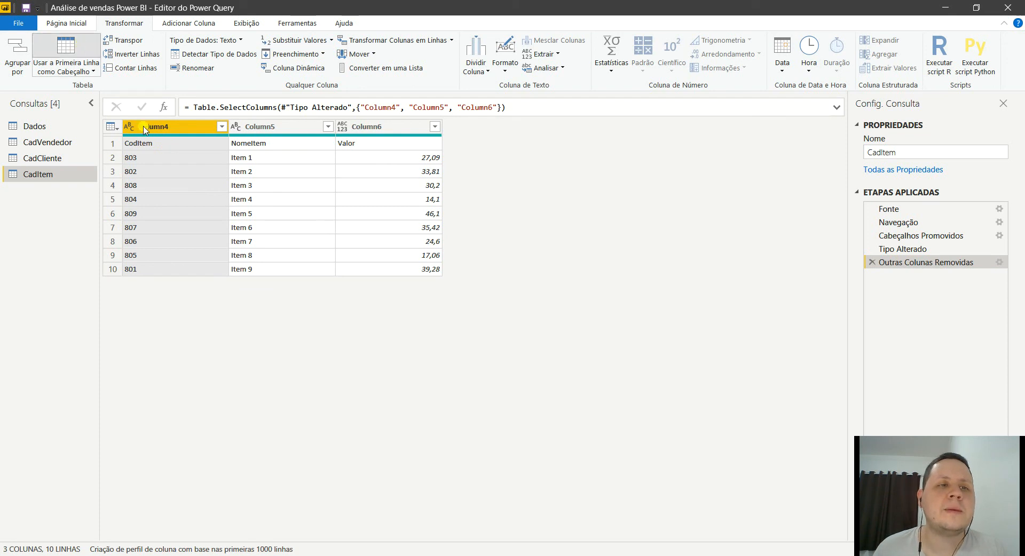
click(147, 141)
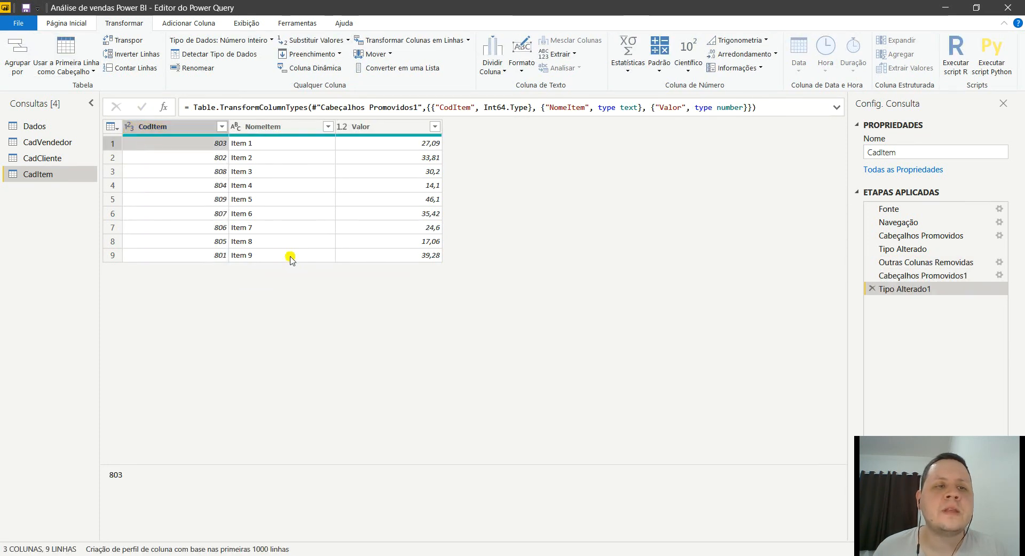
click(130, 127)
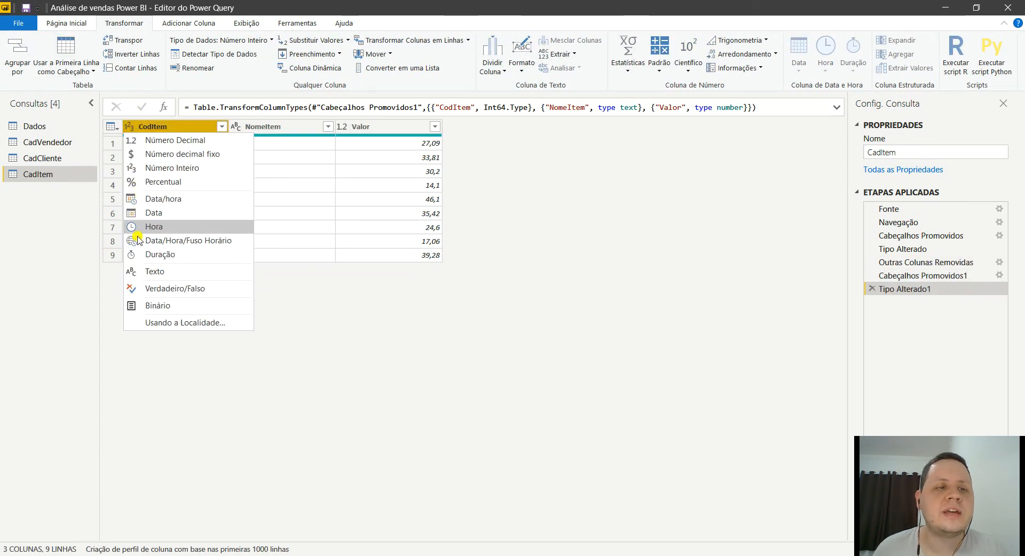
click(153, 291)
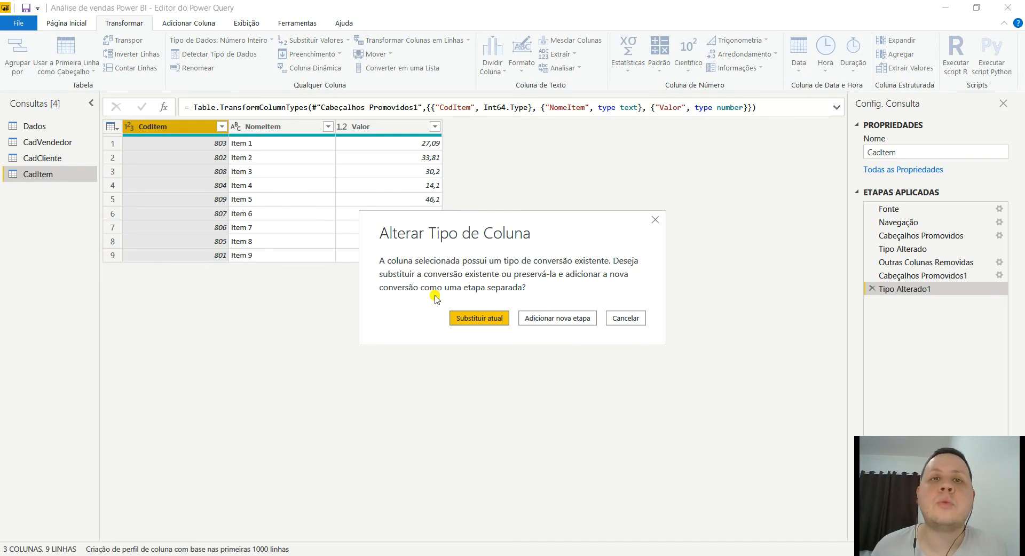
click(466, 319)
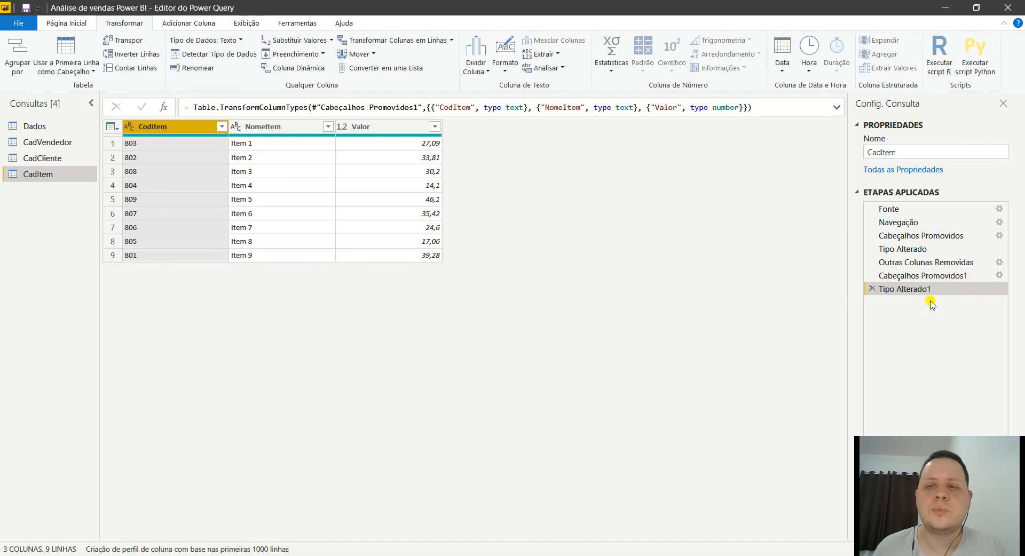
click(154, 142)
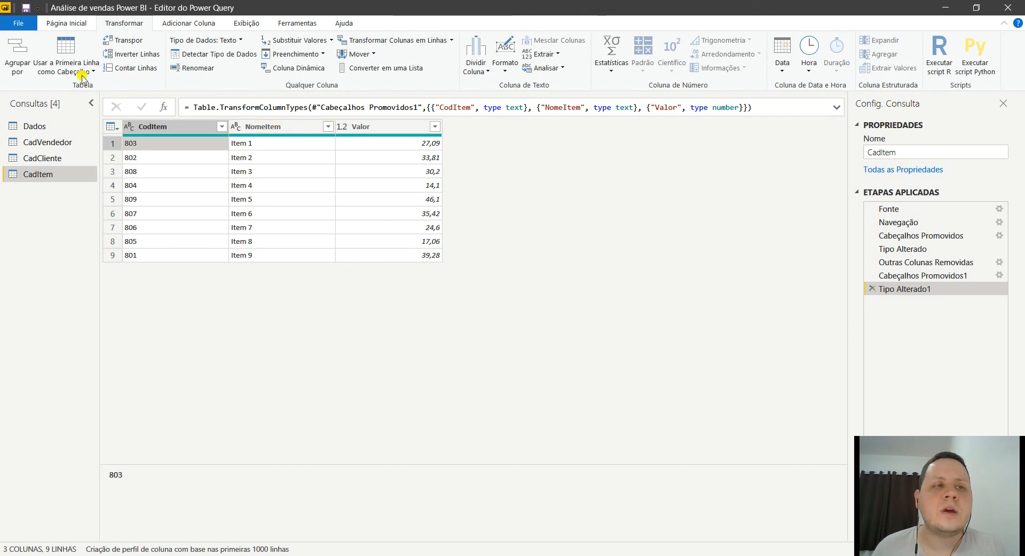
- Close the query editor applying the changes, and expand the CadItem and CadCliente tables in the report's field list
click(65, 23)
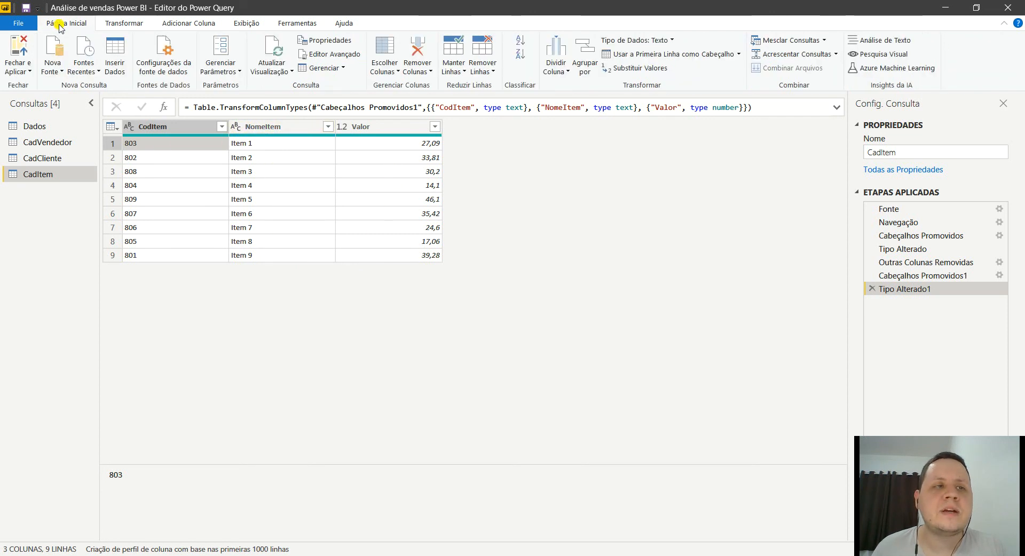
click(16, 47)
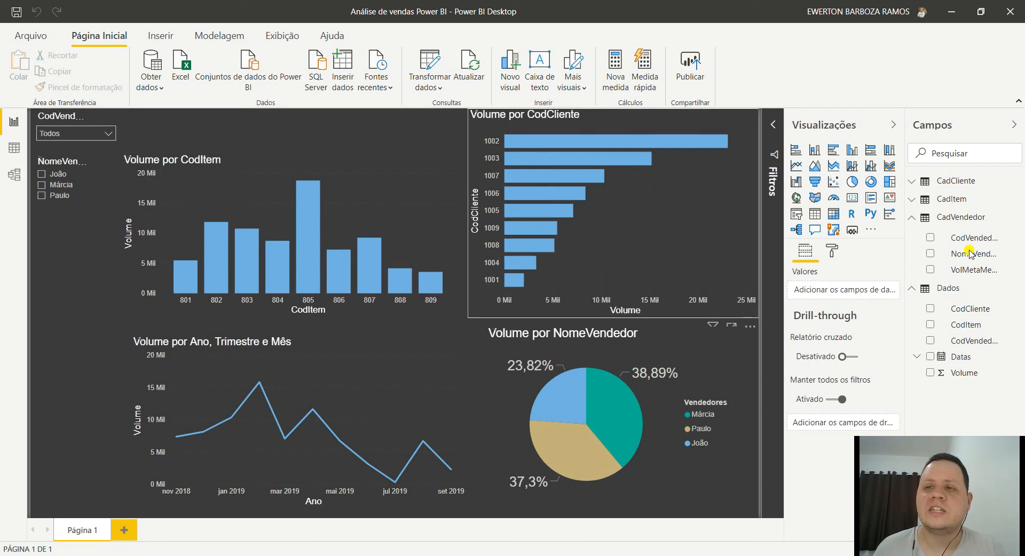
click(911, 201)
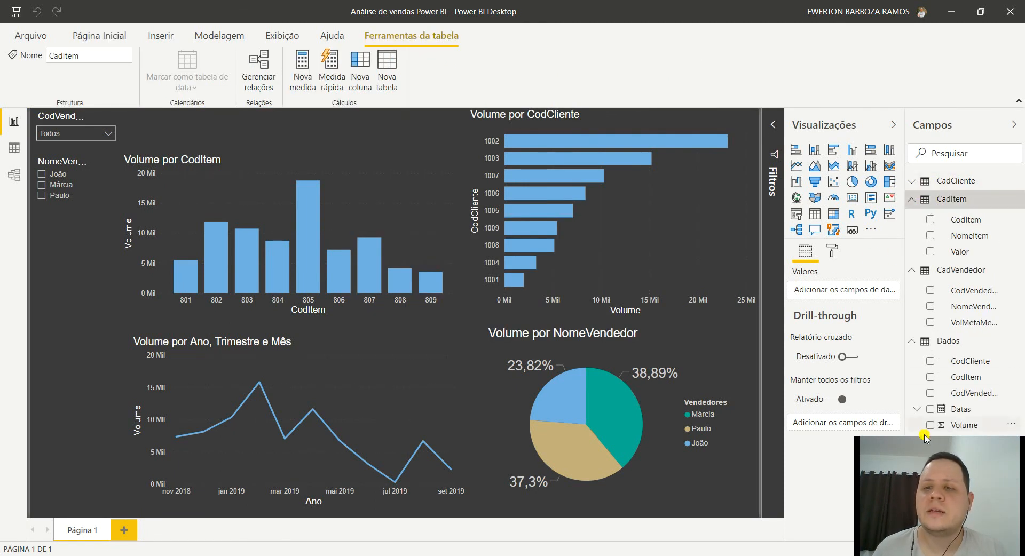
drag(933, 481, 75, 484)
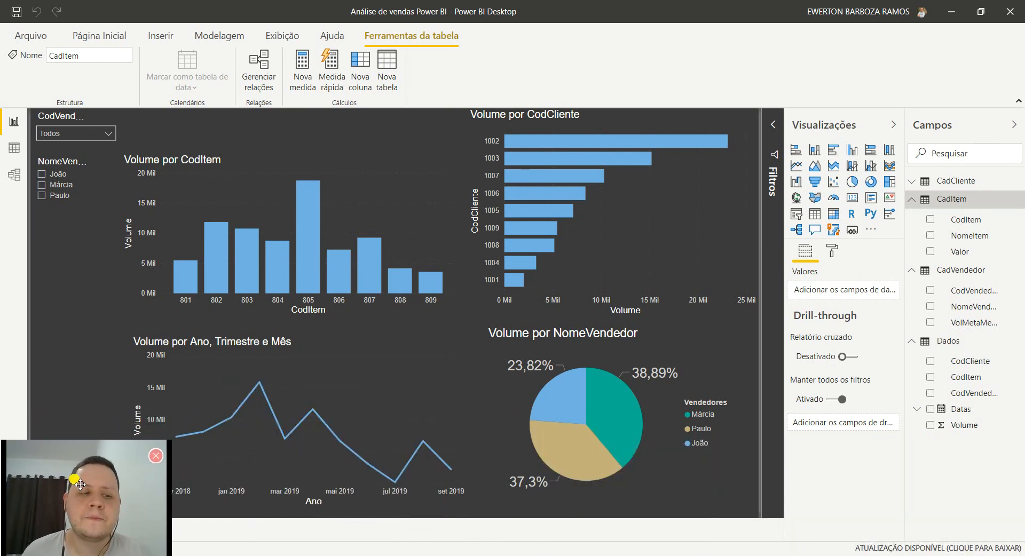
click(914, 182)
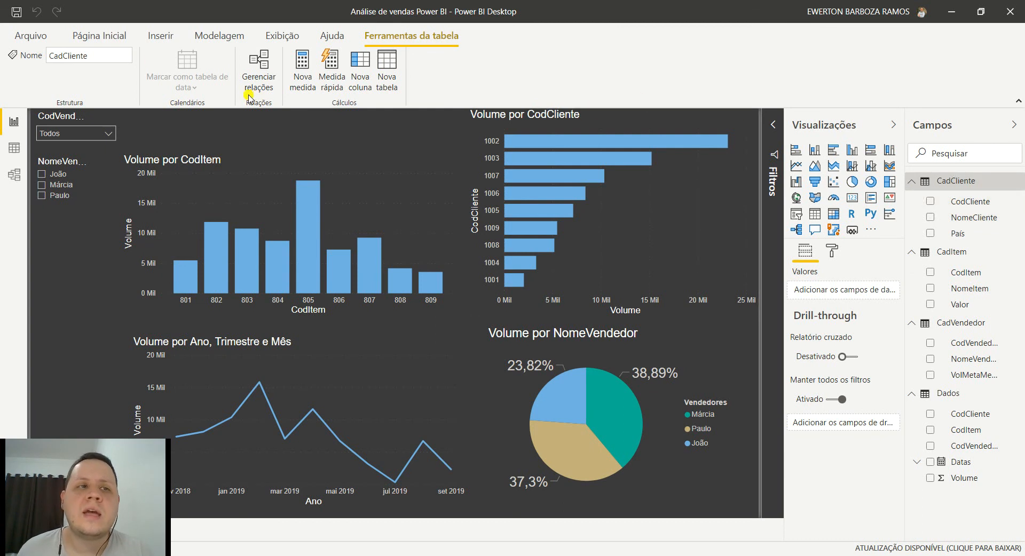
- Reopen the Power Query editor and remove duplicates based on the CodVendedor column of CadVendedor
click(101, 37)
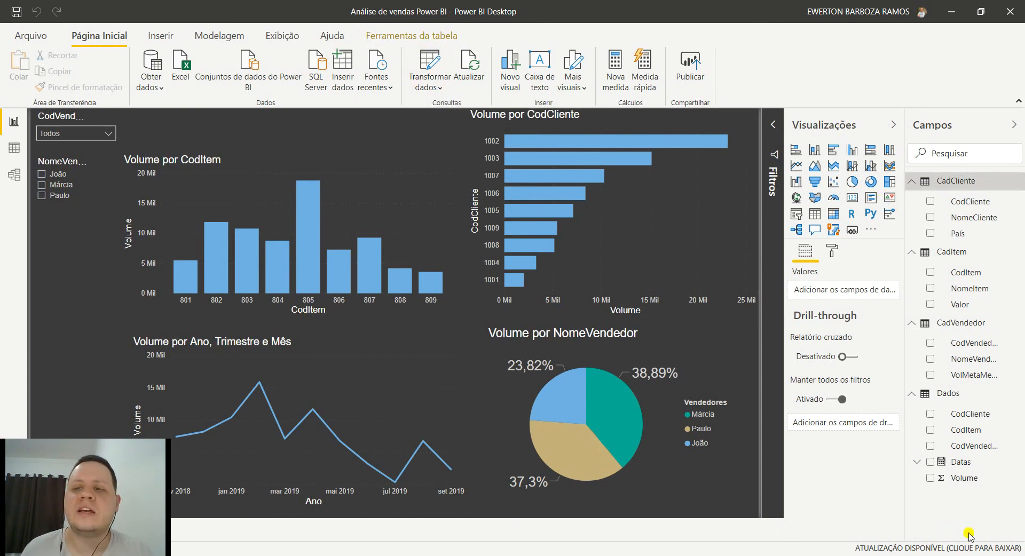
click(427, 62)
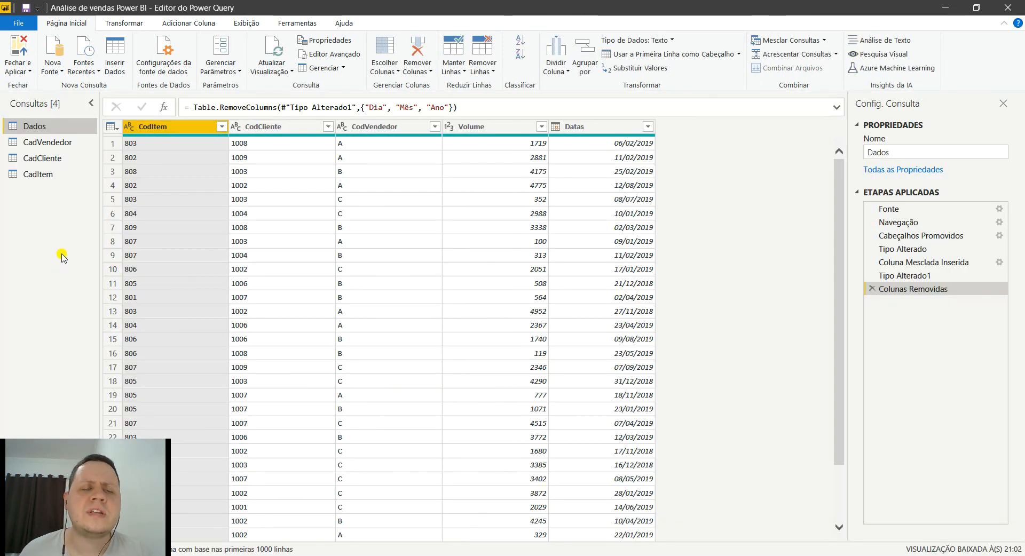
click(49, 142)
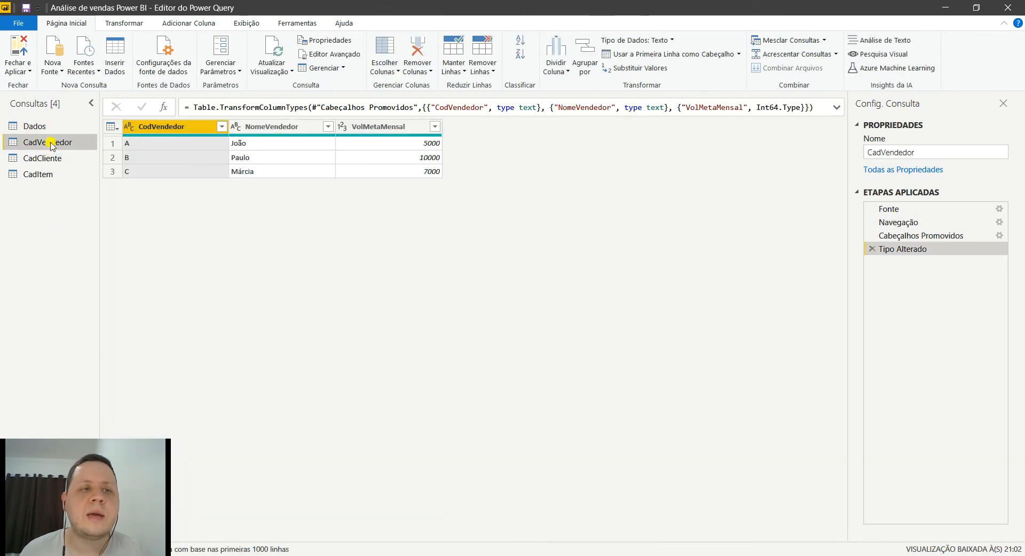
right_click(165, 129)
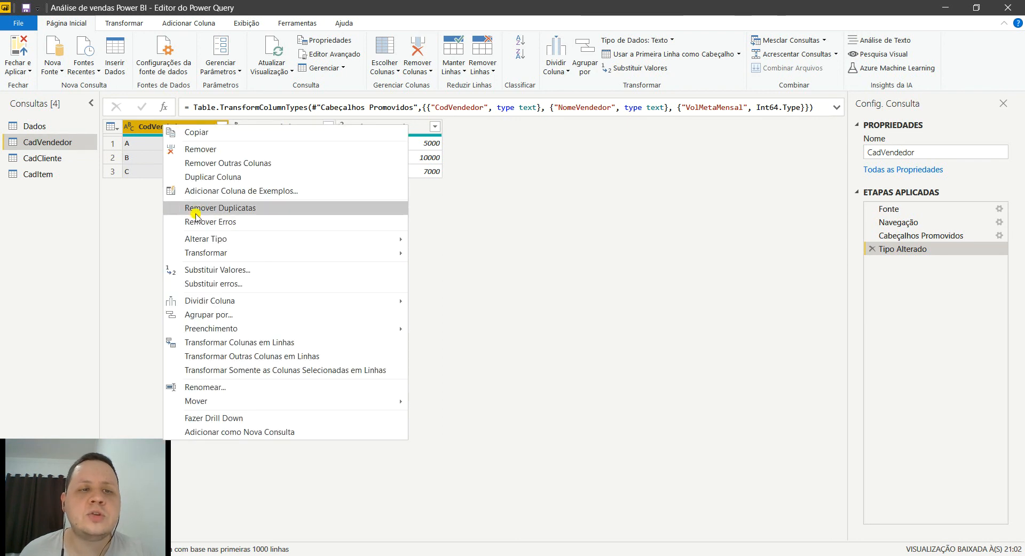
click(251, 209)
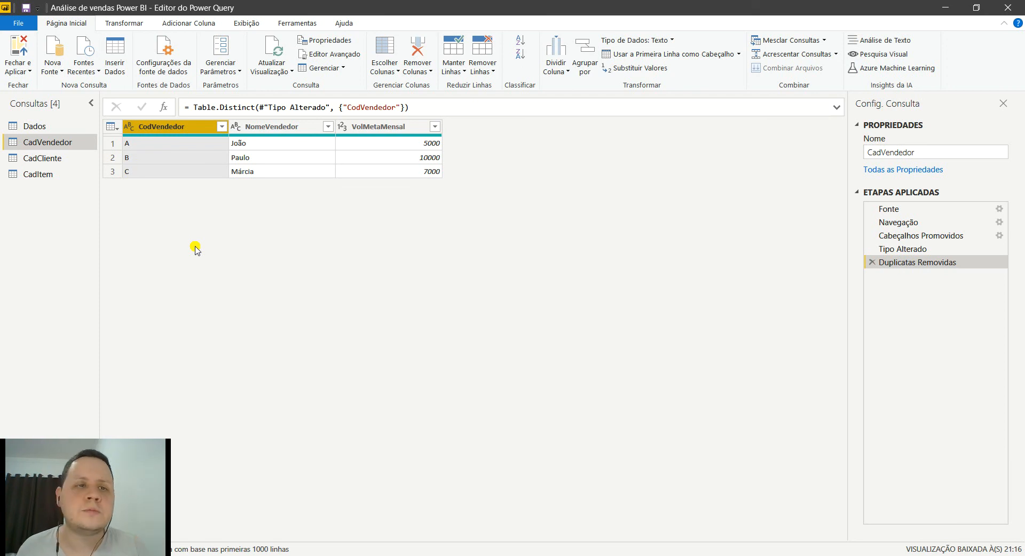
- Remove duplicates based on the CodCliente column of the CadCliente query
click(62, 159)
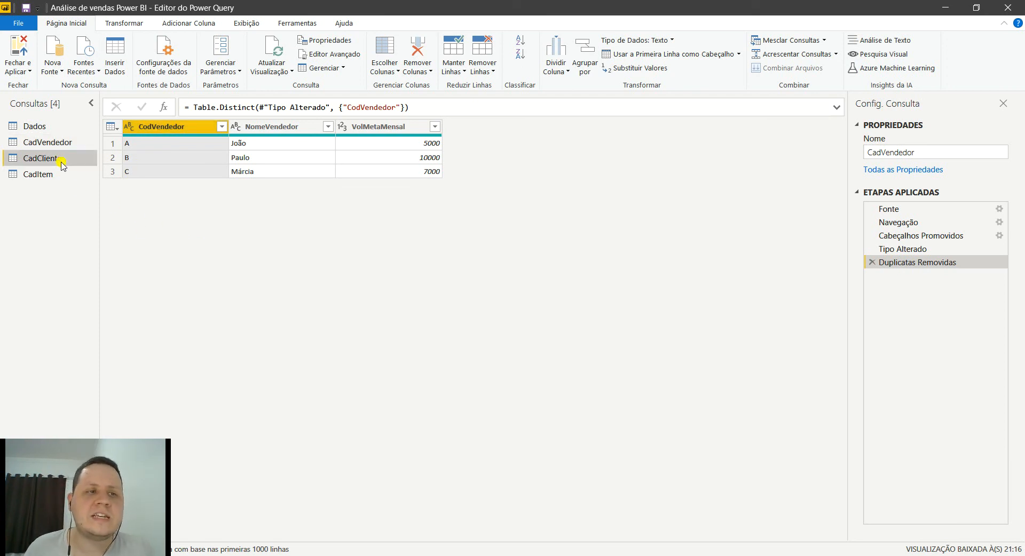
right_click(161, 128)
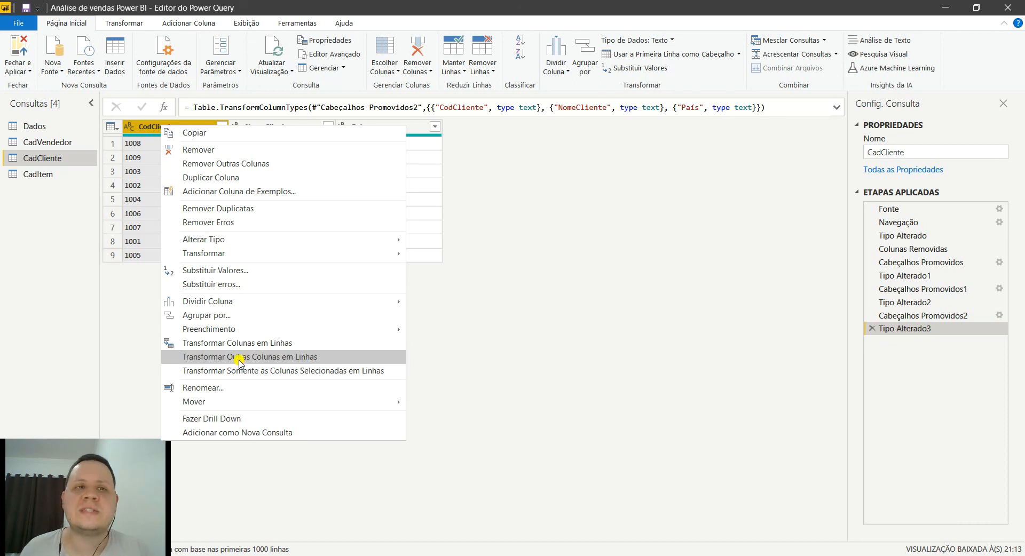
click(230, 209)
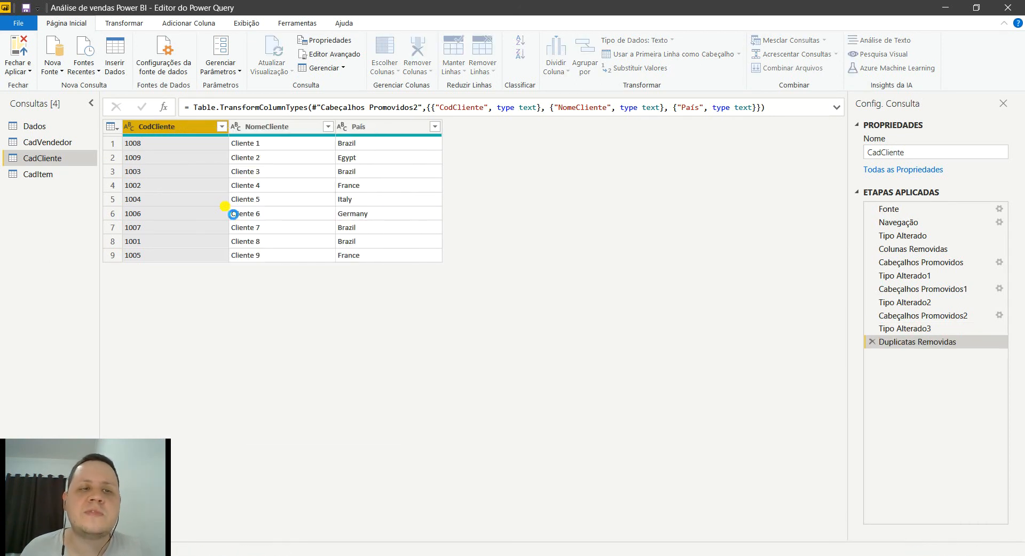
- Remove duplicates based on the CodItem column of the CadItem query and close the query editor applying the changes
click(51, 177)
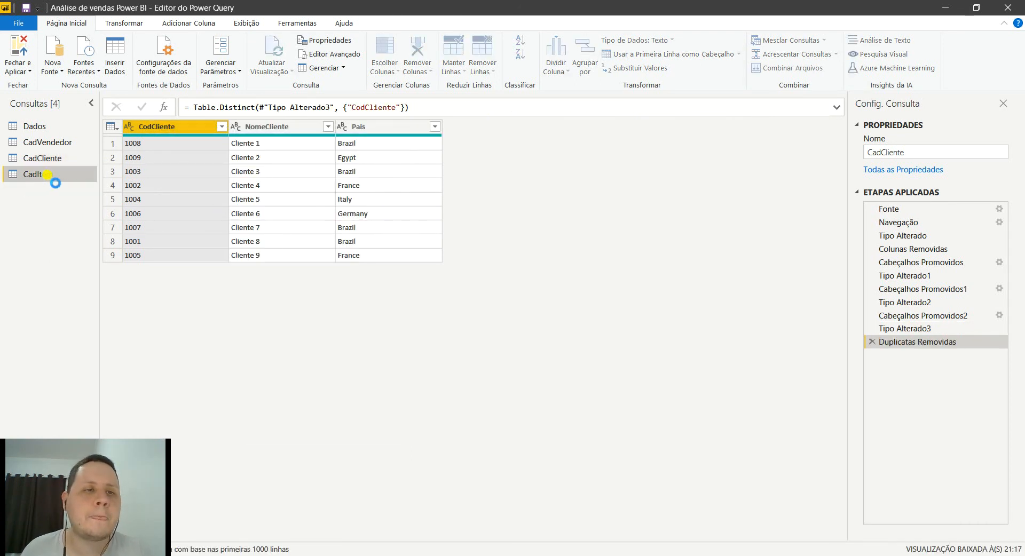
right_click(154, 128)
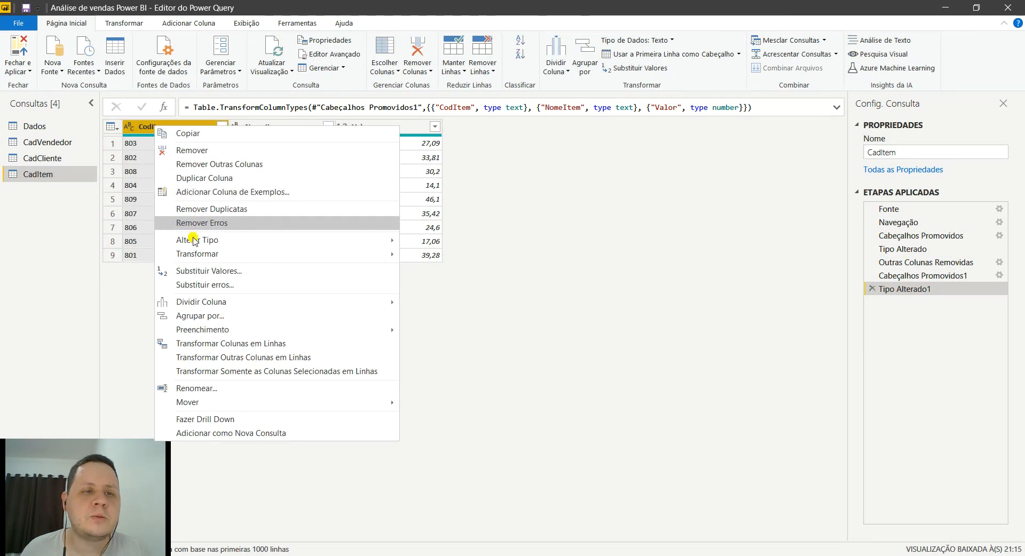
click(213, 209)
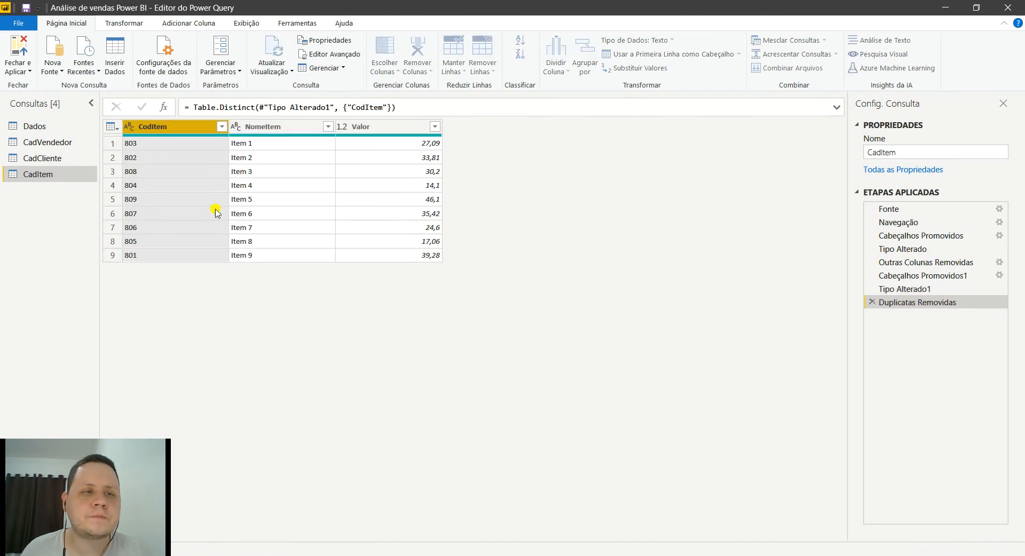
click(12, 50)
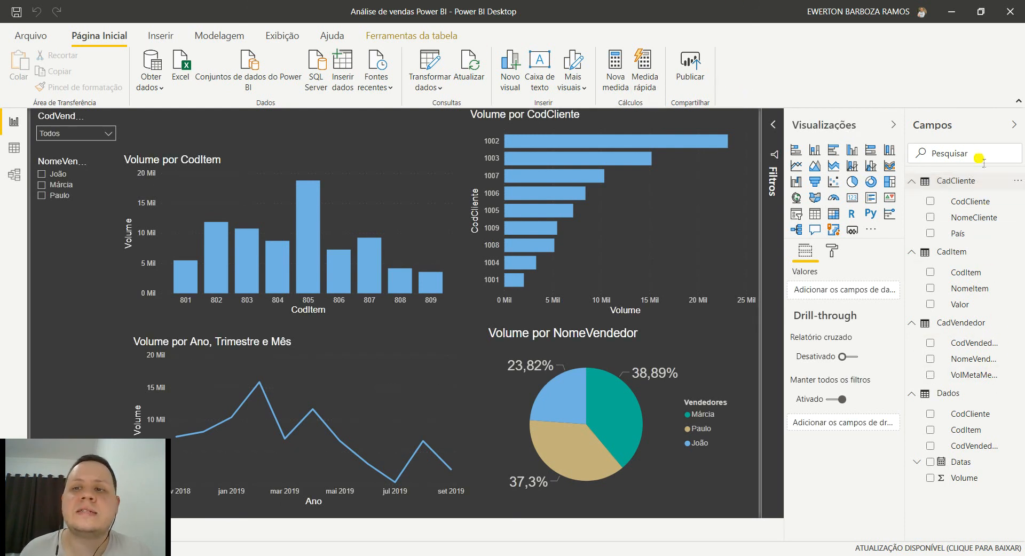
- In the model diagram, arrange the CadItem and CadCliente tables below CadVendedor, beside the Dados table
click(15, 176)
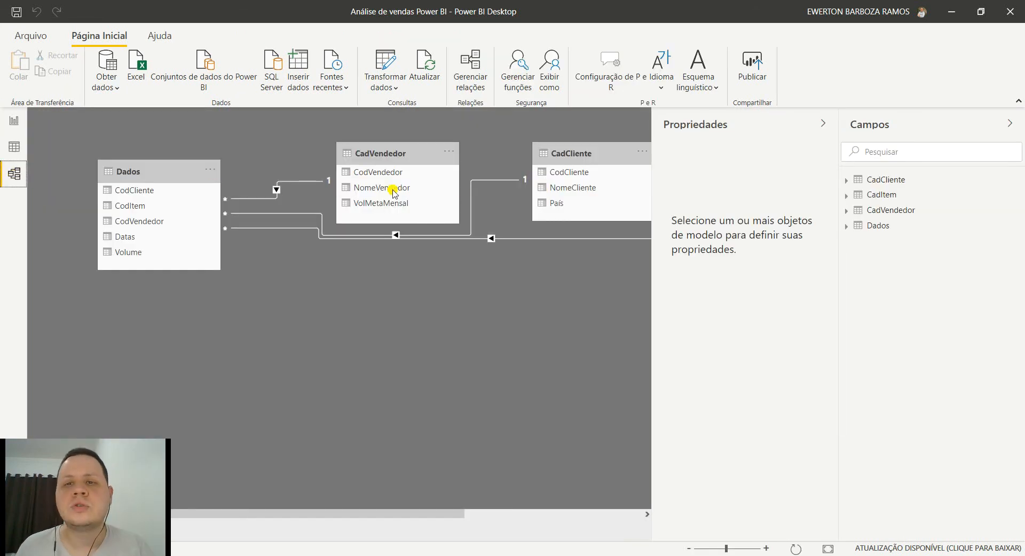
click(813, 124)
drag(761, 153, 380, 351)
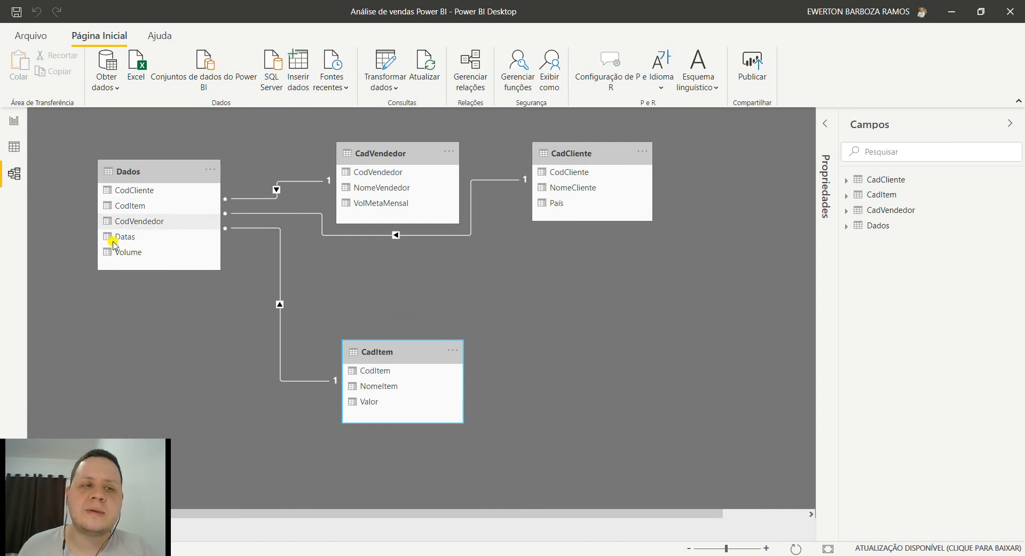
drag(599, 154, 441, 254)
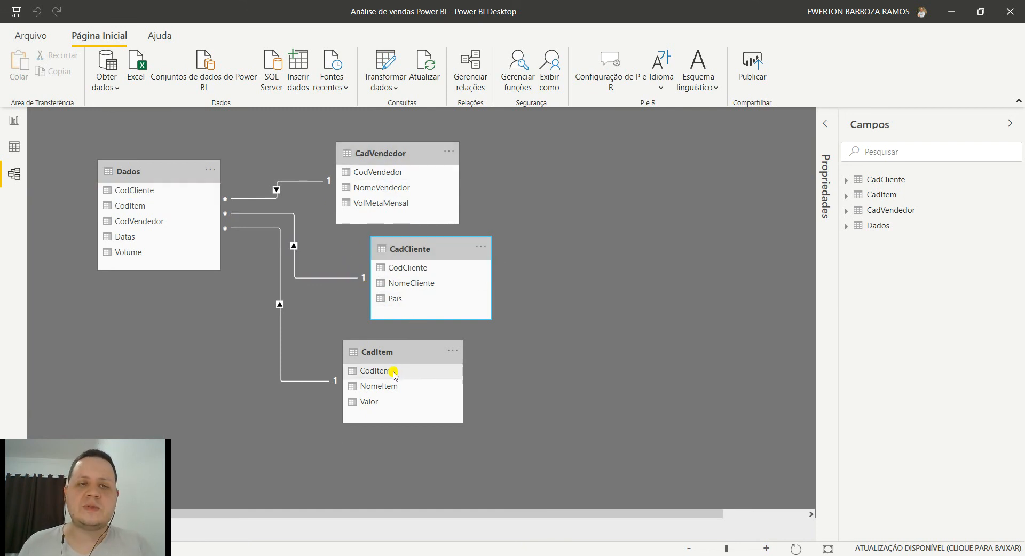
- In the report's Volume por CodCliente bar chart, replace the CodCliente axis field with NomeCliente from CadCliente
click(13, 124)
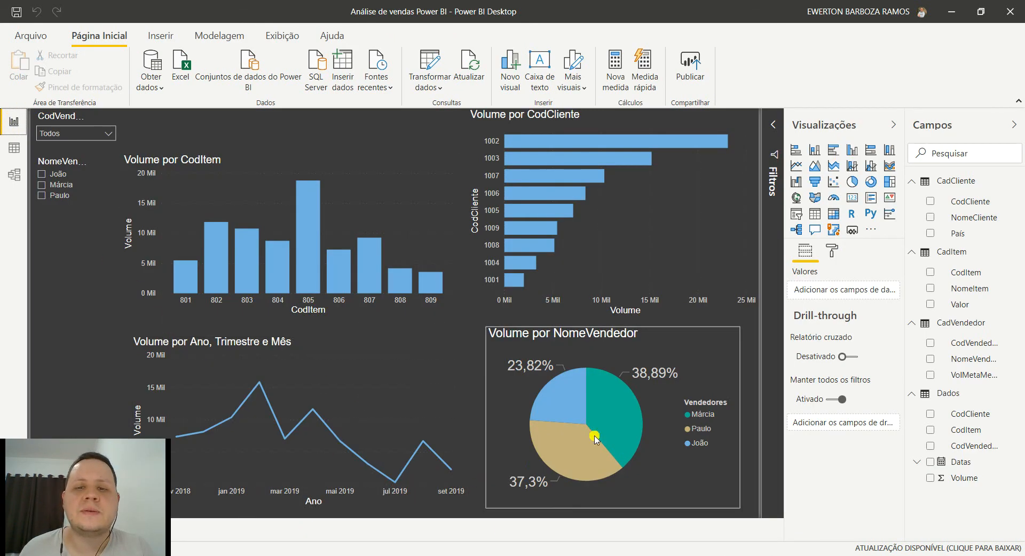
click(475, 137)
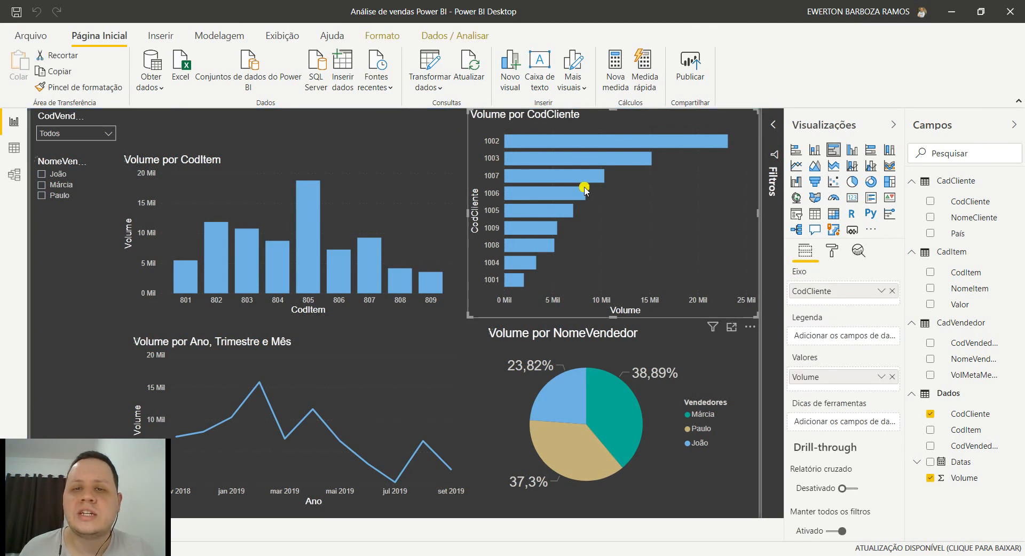
click(893, 291)
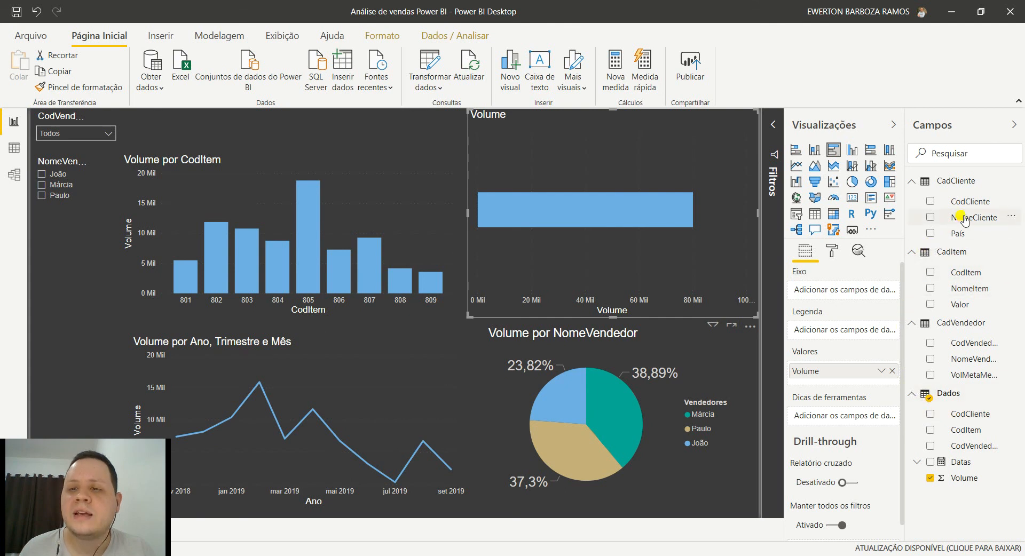
drag(964, 218, 849, 293)
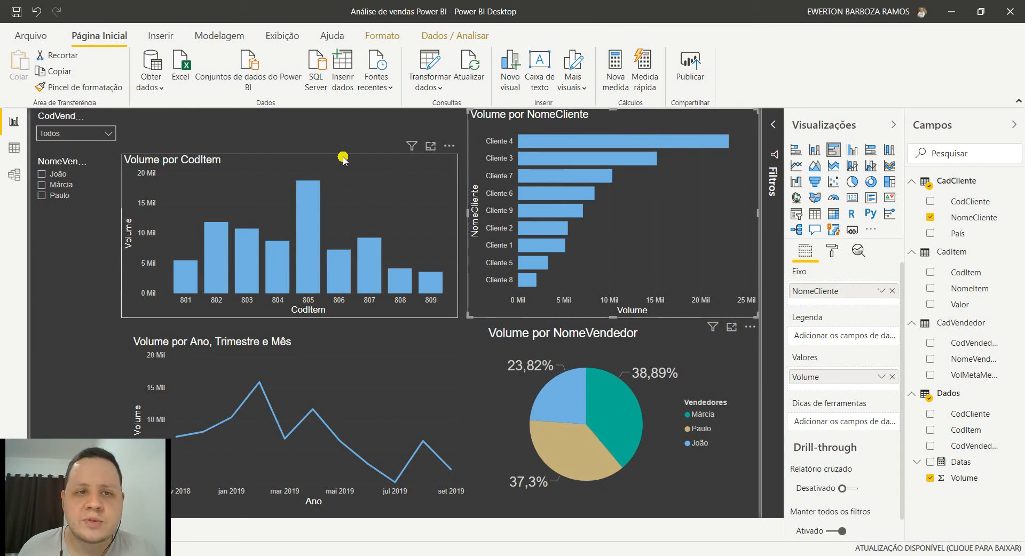
- Extend the Volume por CodItem chart up to the page's upper edge and replace its axis field with NomeItem from CadItem
click(291, 150)
drag(293, 144, 291, 110)
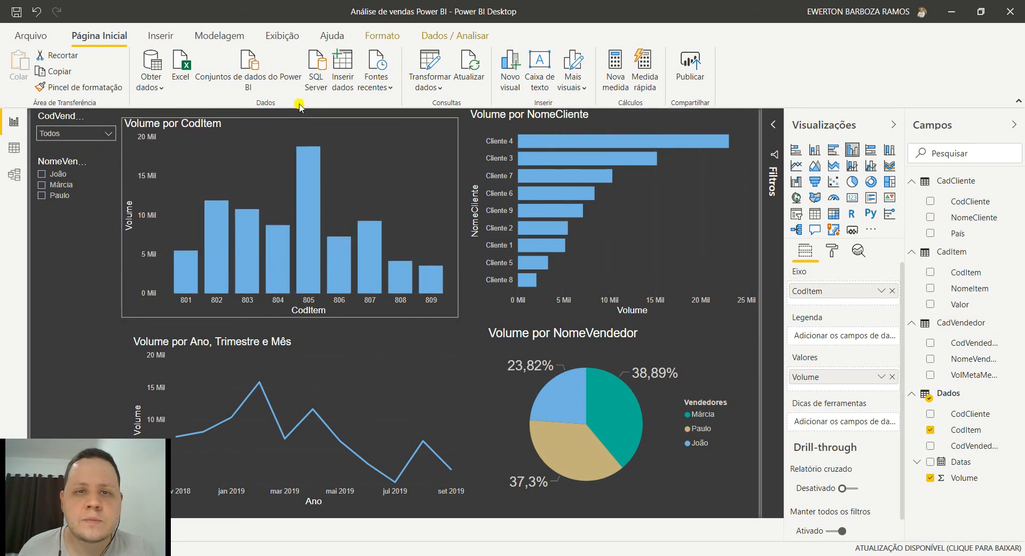
click(893, 291)
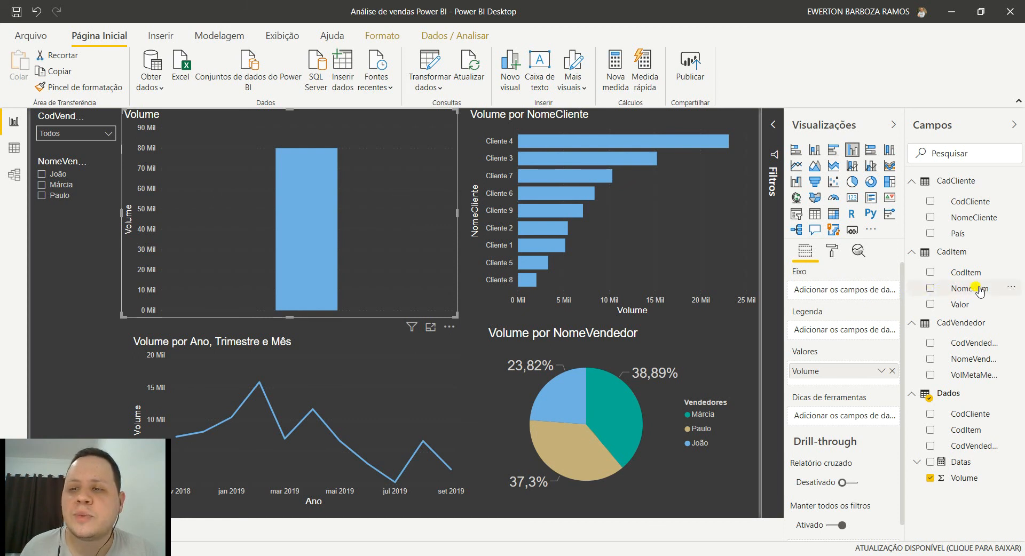
drag(977, 291, 849, 293)
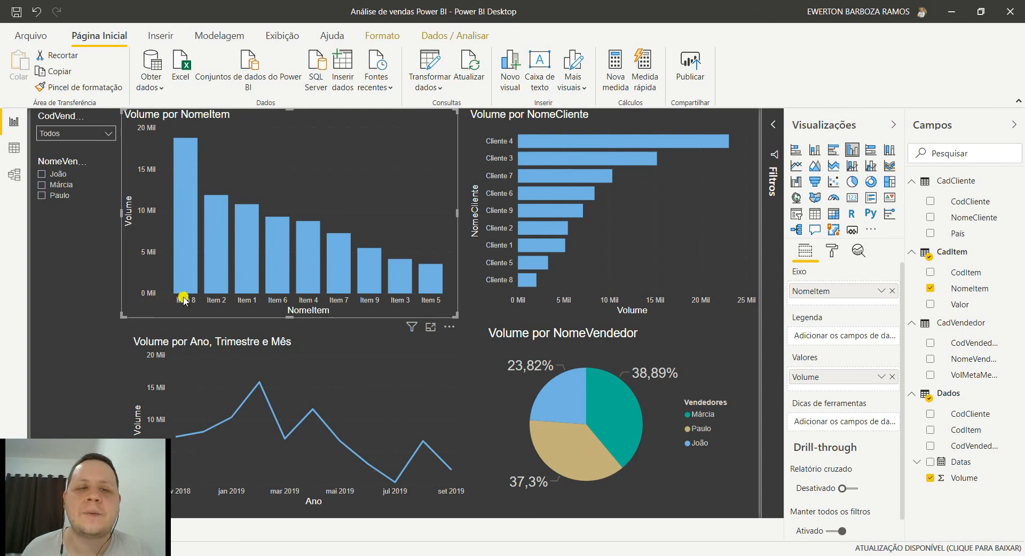
click(87, 310)
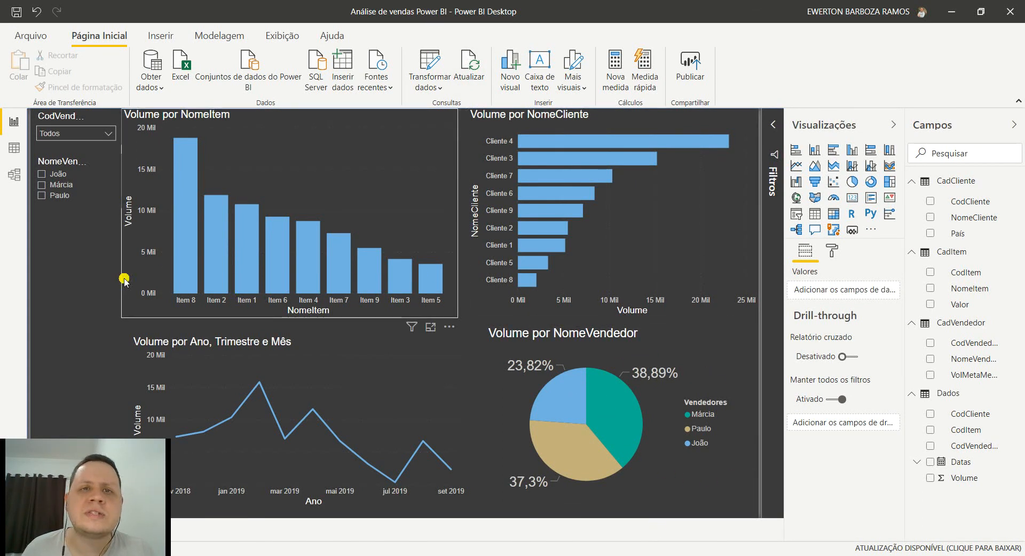
- Set the orientation of the NomeVendedor slicer to Horizontal in its general formatting options
click(91, 208)
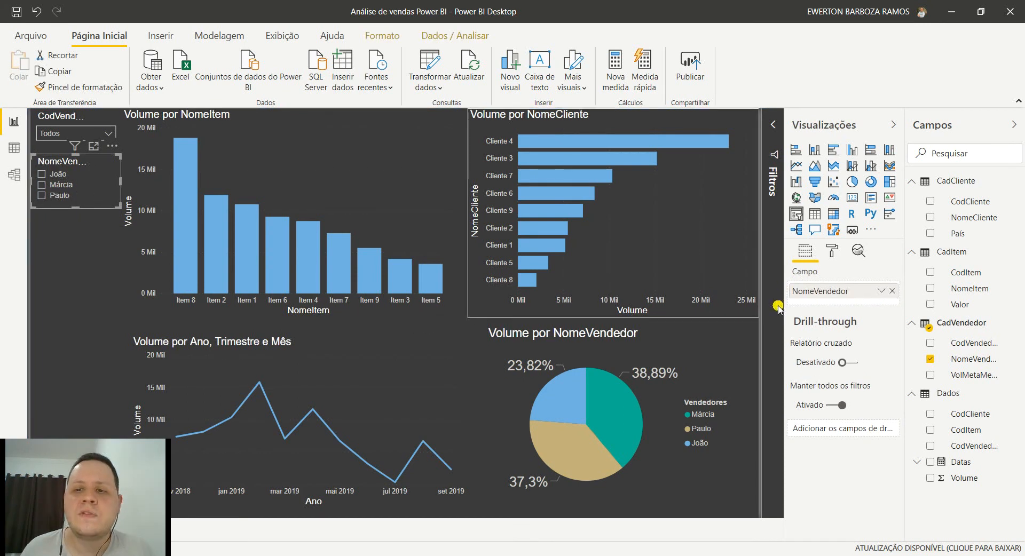
click(831, 254)
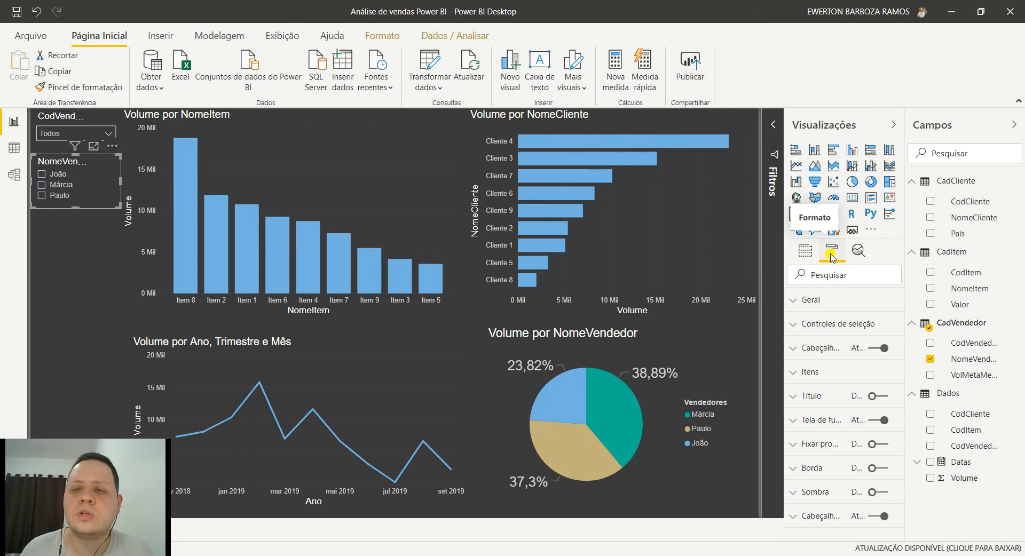
click(822, 302)
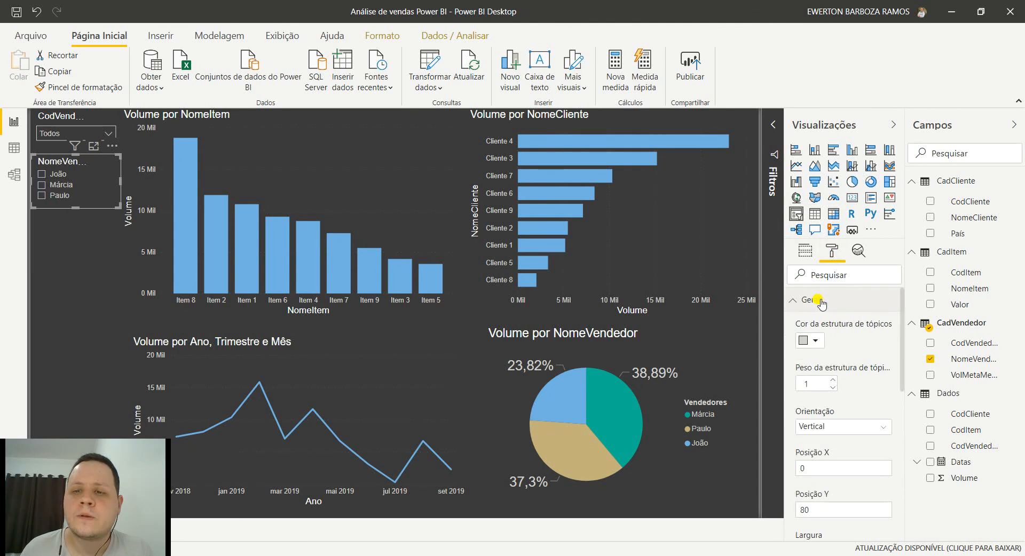
click(819, 300)
click(820, 300)
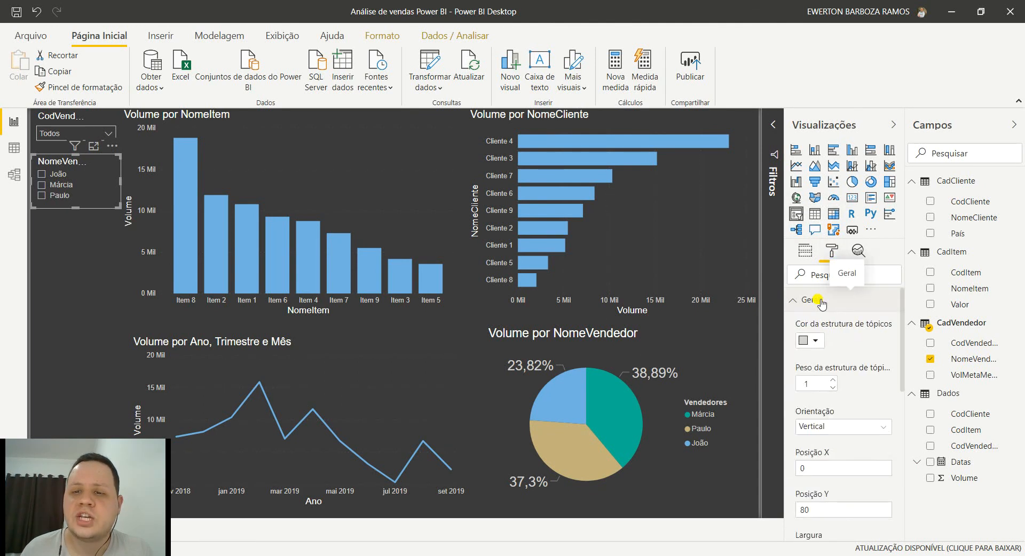
click(839, 426)
click(829, 457)
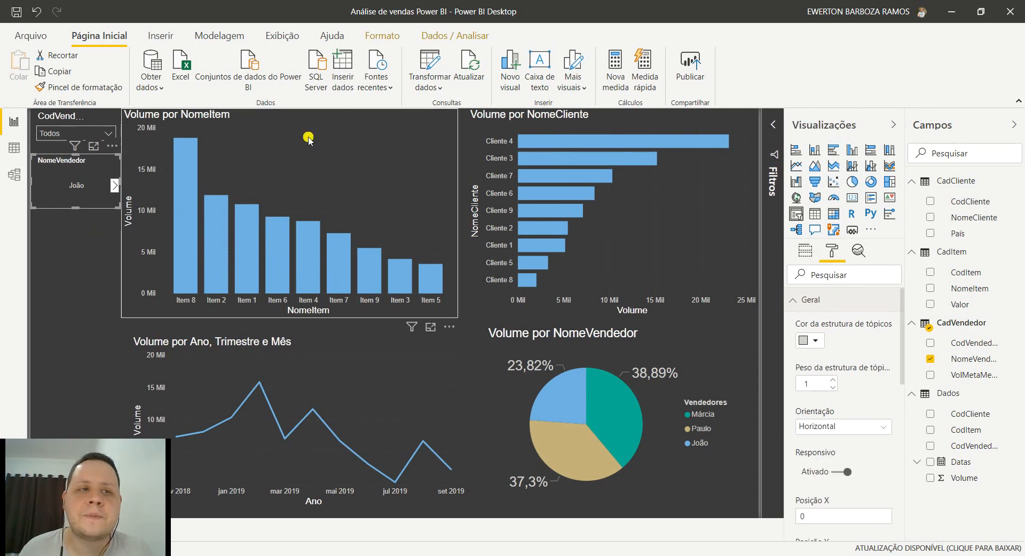
- Shorten the Volume por NomeItem chart to a height of about 208 and place the NomeVendedor slicer above it, widened to fit all three sellers
click(277, 113)
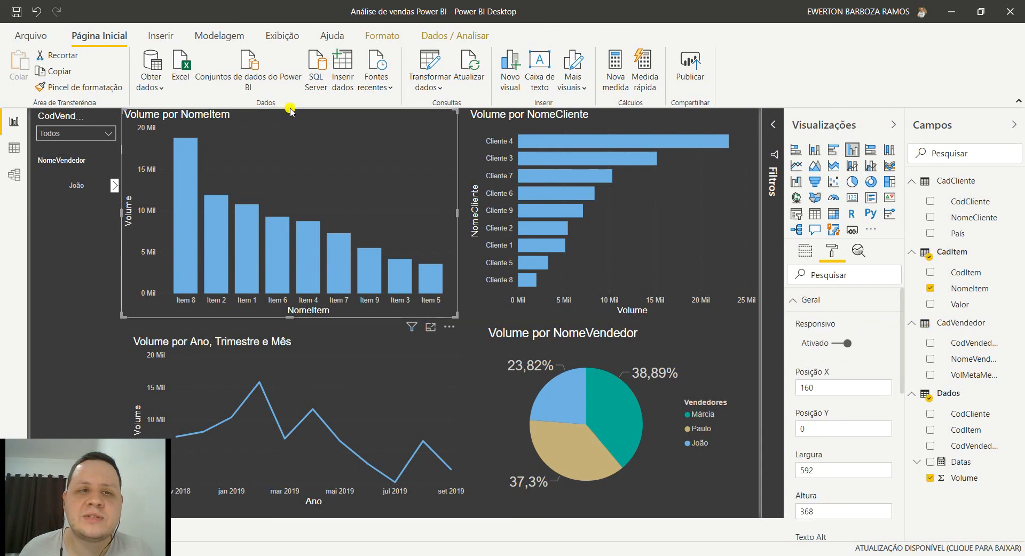
drag(291, 110, 296, 200)
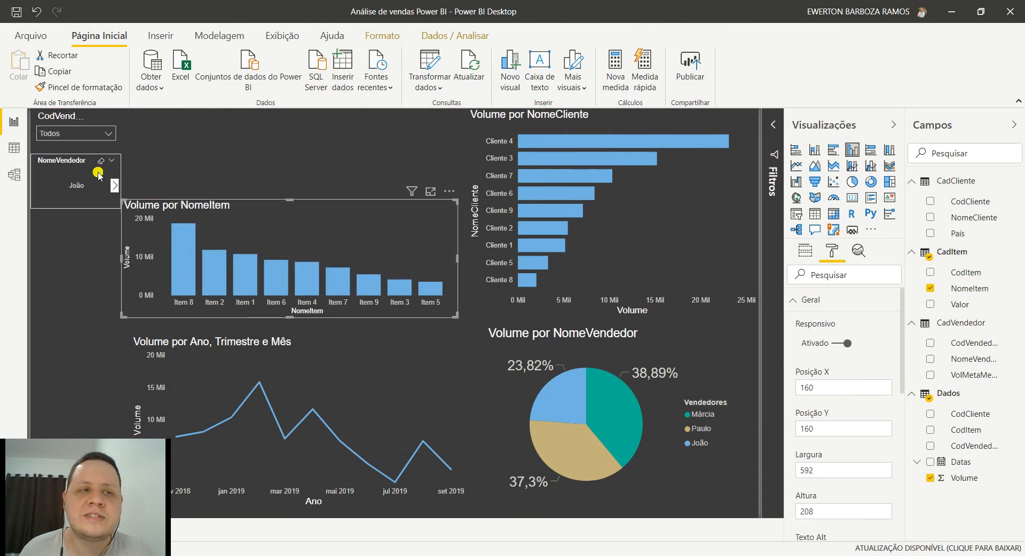
drag(86, 163, 211, 139)
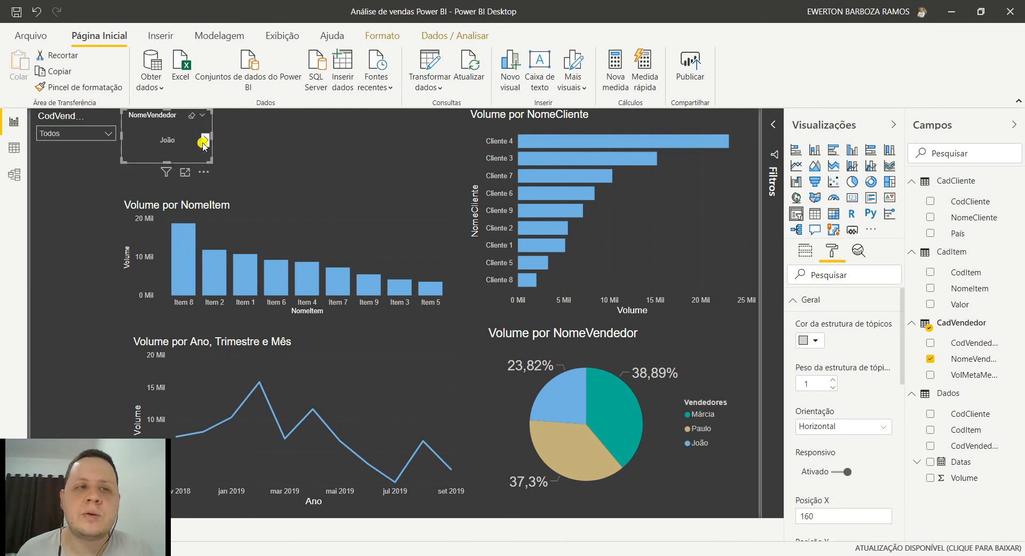
drag(212, 136, 412, 131)
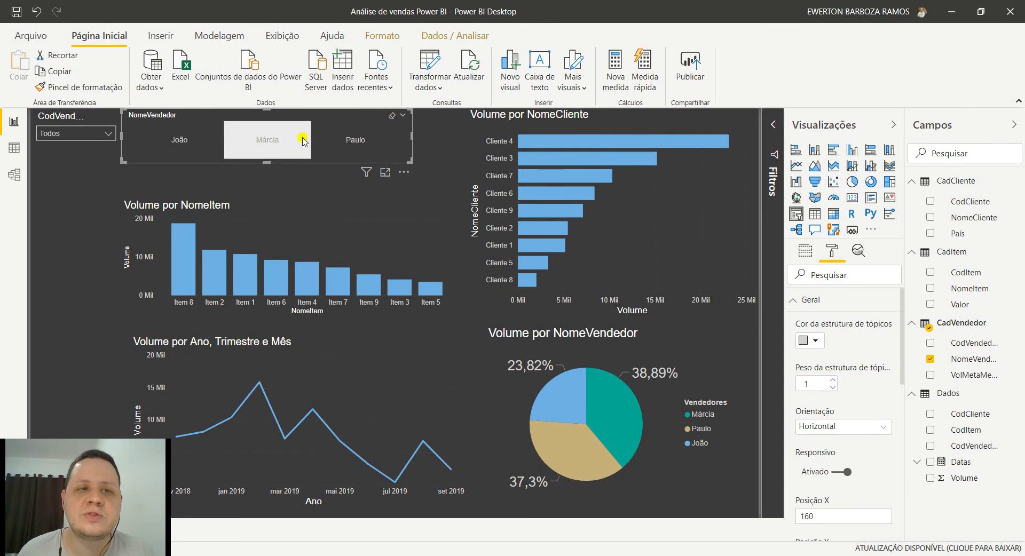
click(327, 230)
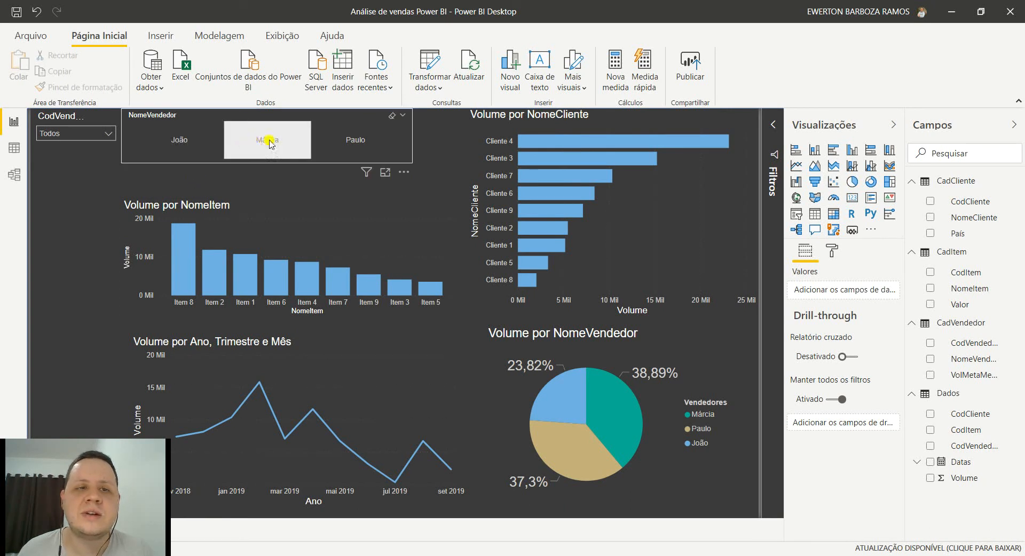
- Filter the report by the last seller in the NomeVendedor slicer and clear the selection
click(355, 141)
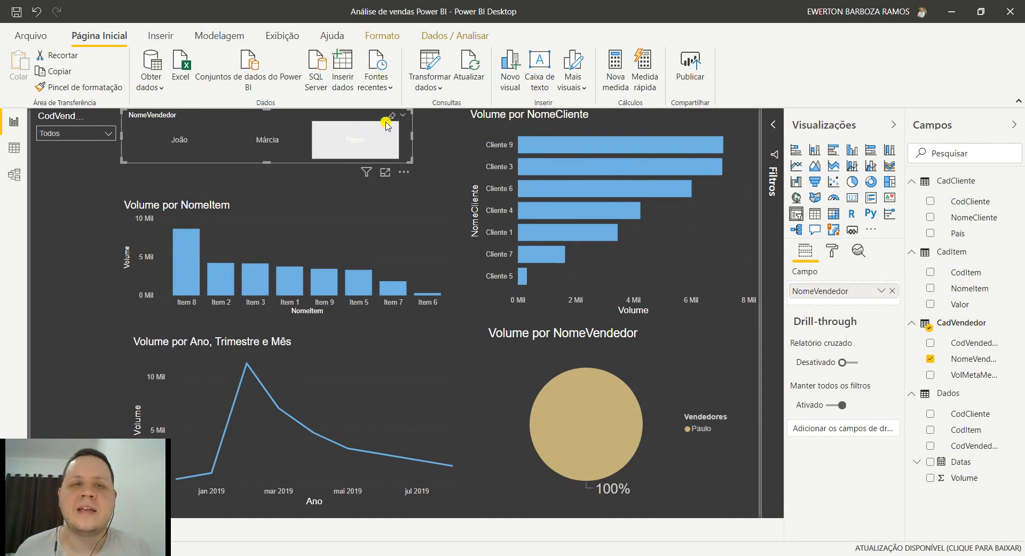
click(392, 118)
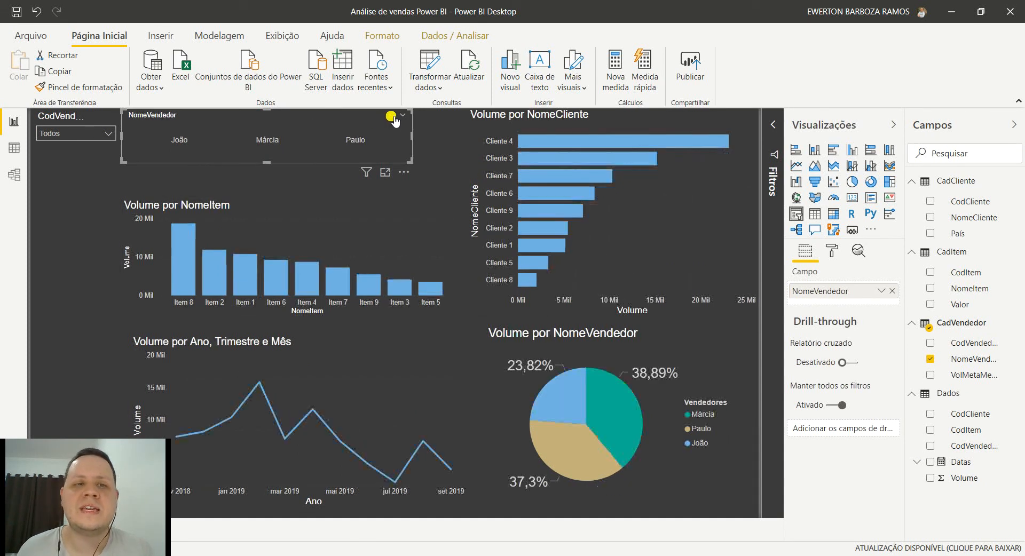
click(278, 182)
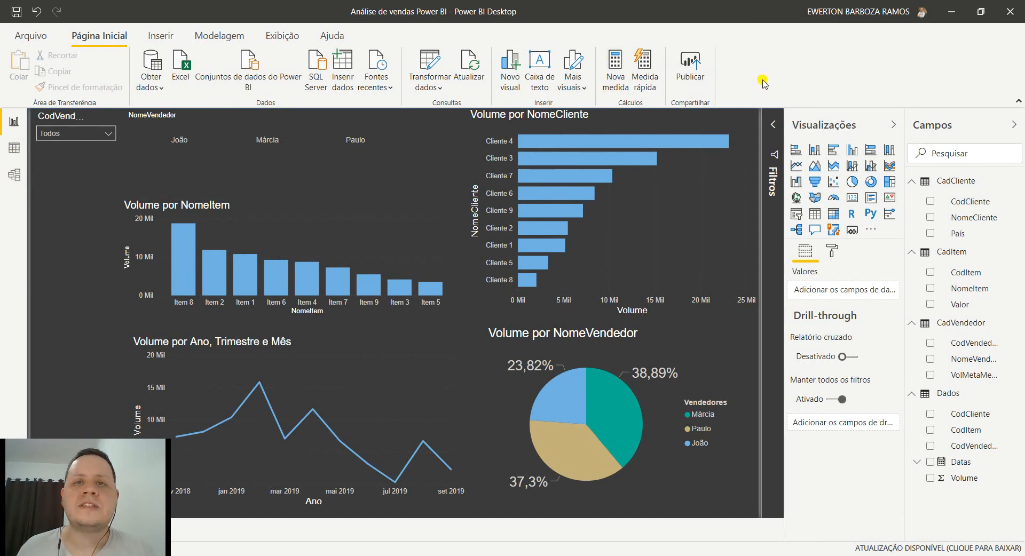
- Add a new calculated column to the Dados table and name it Valor unitário
click(14, 150)
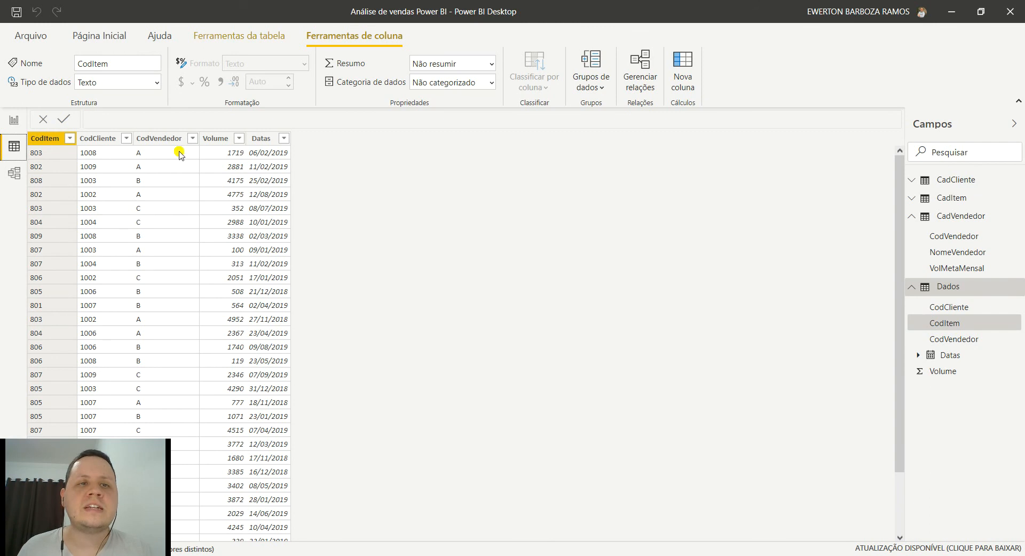
click(269, 43)
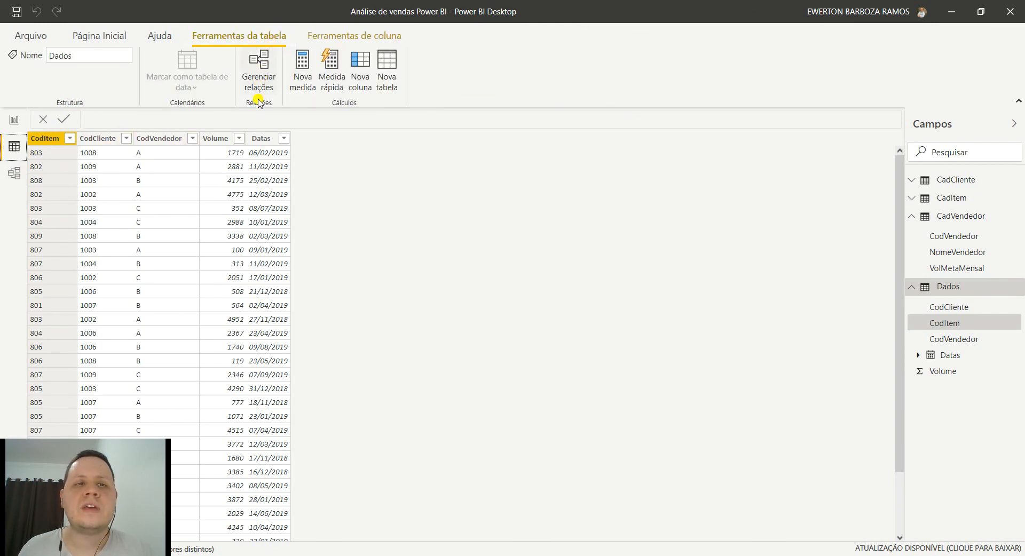
click(361, 75)
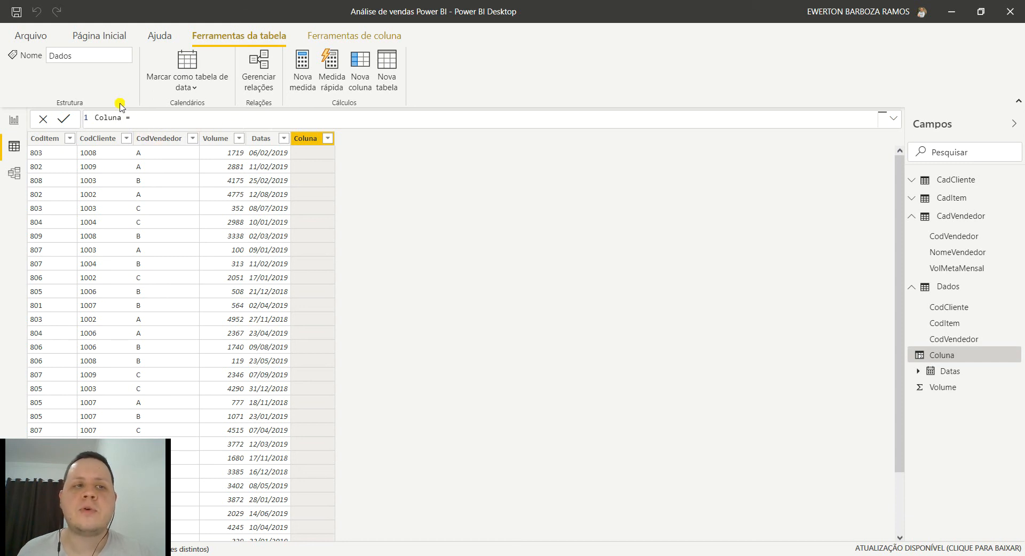
drag(179, 120, 27, 114)
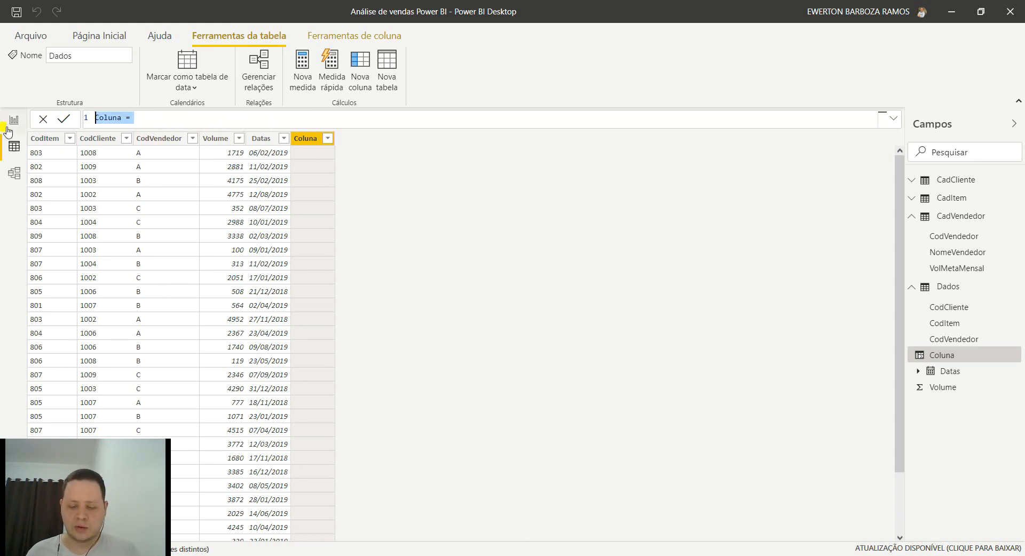
text(Valor un)
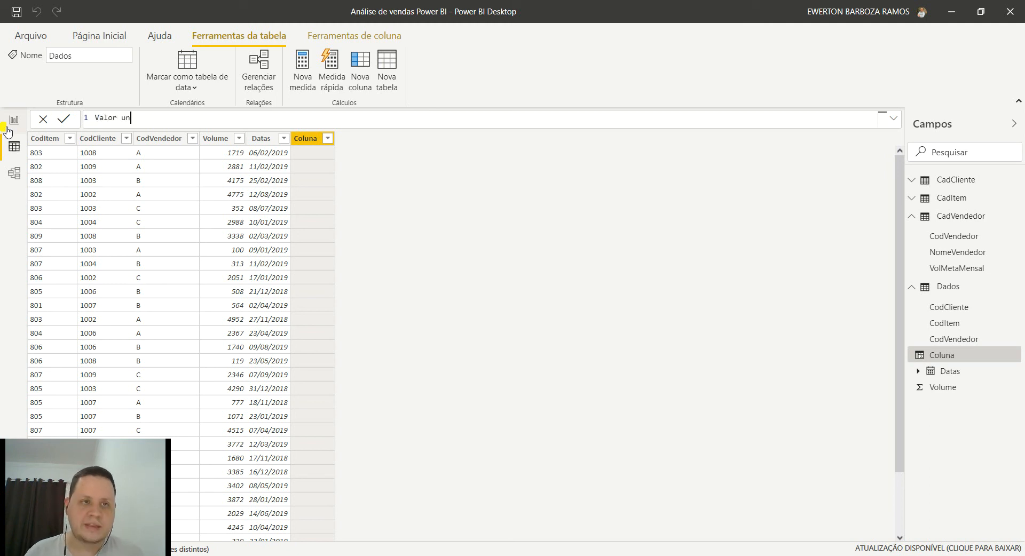
text(itário =)
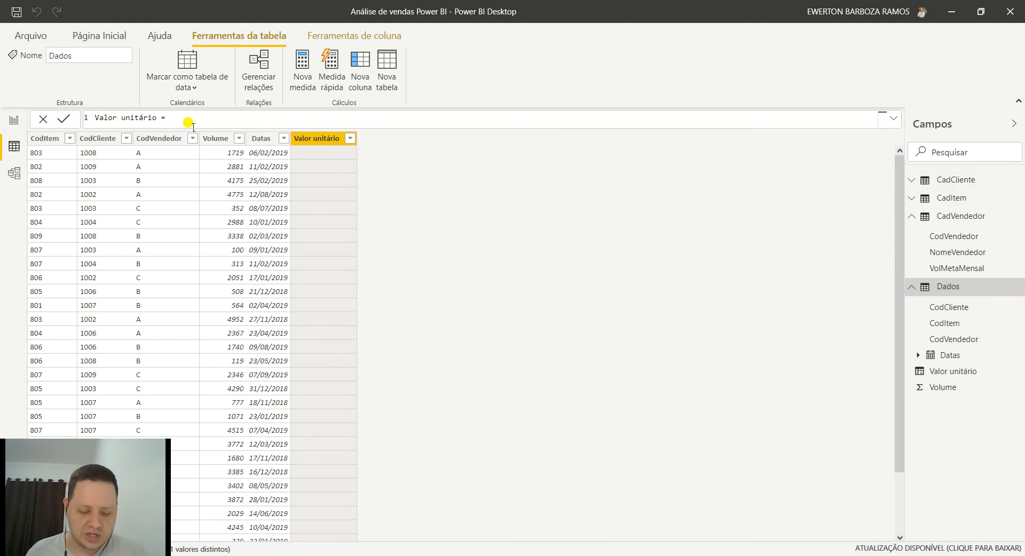
- Define the Valor unitário column with the formula RELATED(CadItem[Valor])
text(rela)
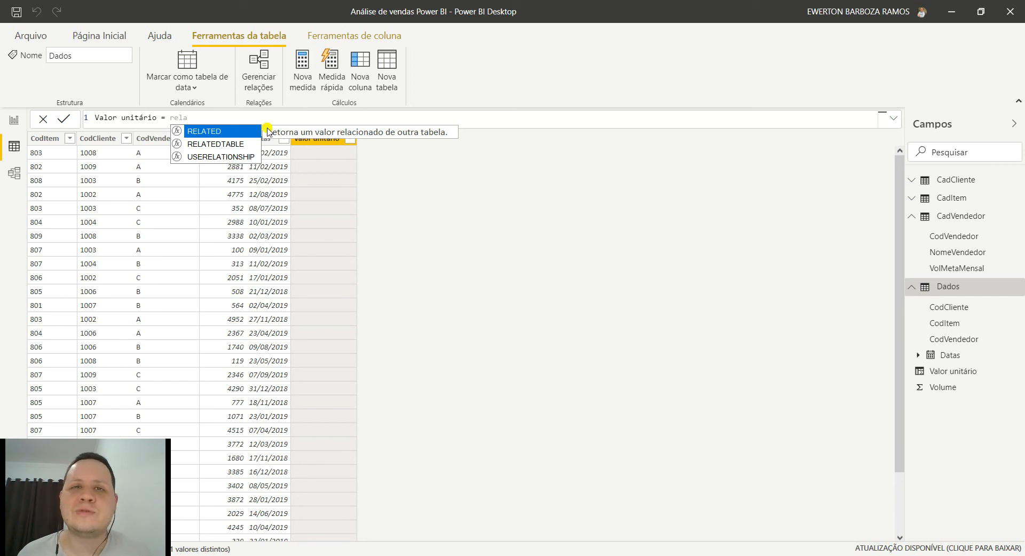
click(206, 132)
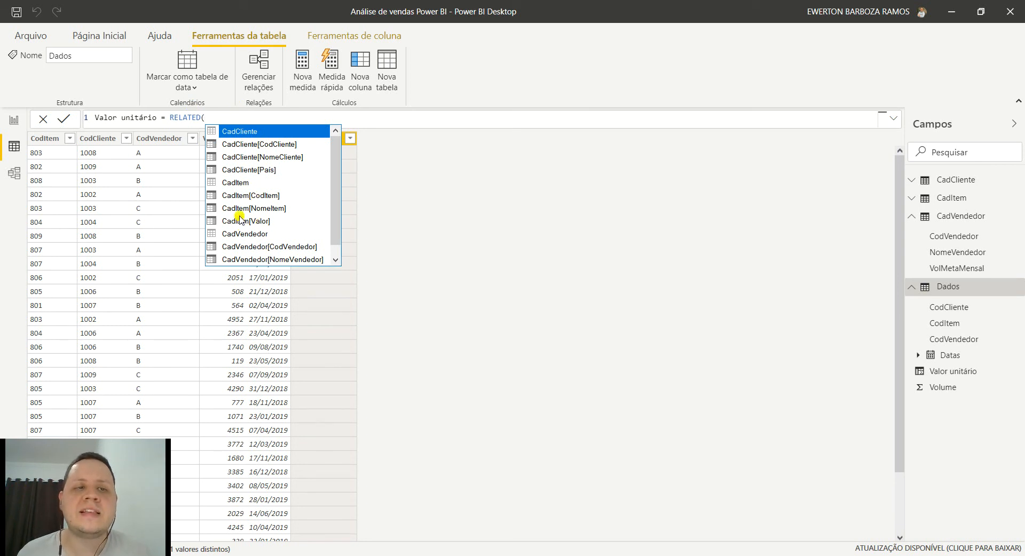
key(Down)
key(Down)
key(Down)
key(Down)
key(Down)
key(Down)
key(Down)
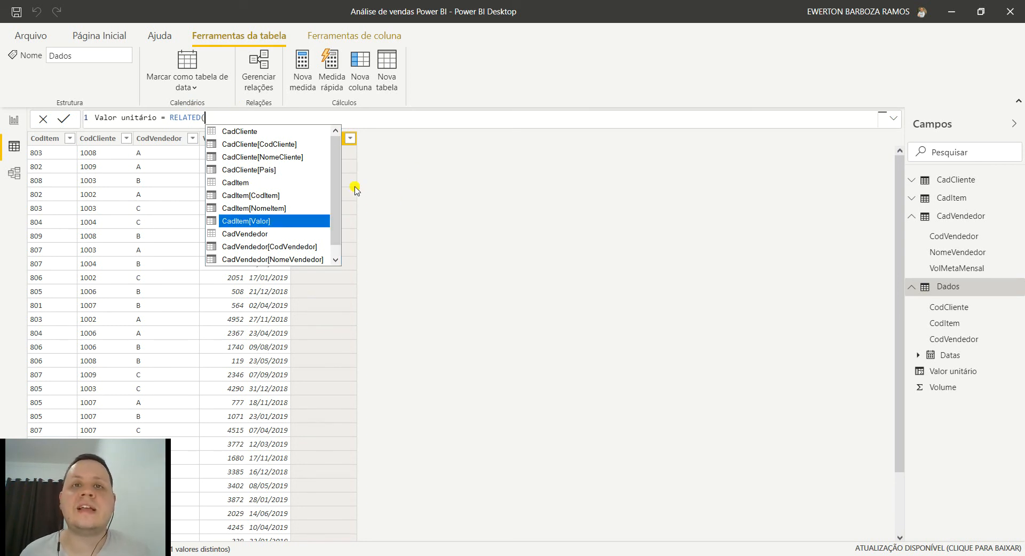
click(263, 221)
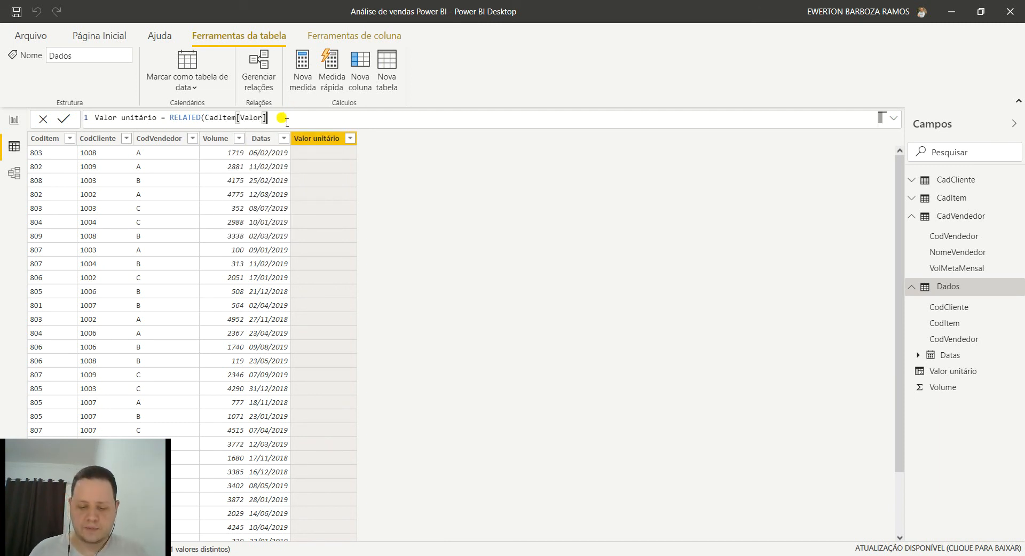
text())
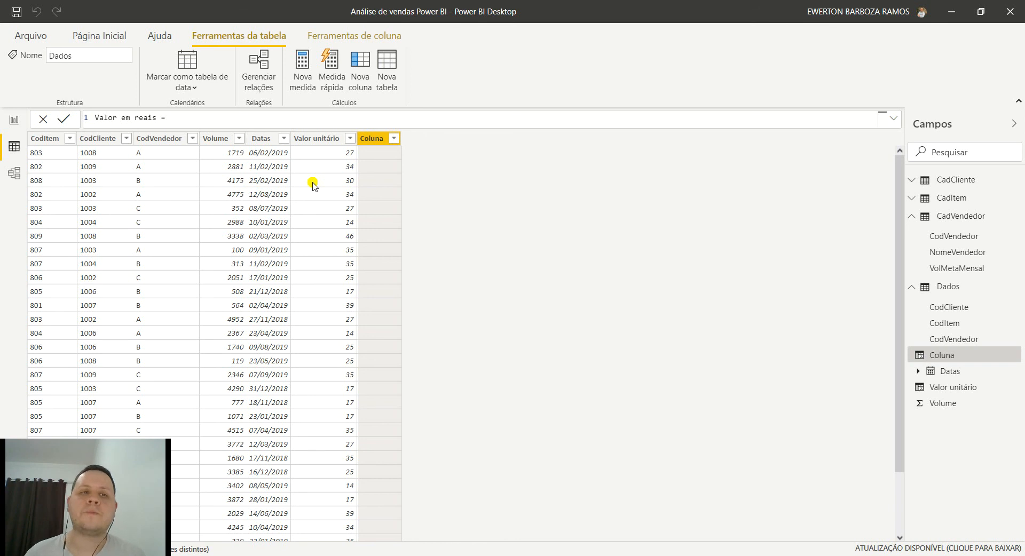
- Define the additional Dados column Valor em reais as Dados[Volume]*Dados[Valor unitário]
text(vol)
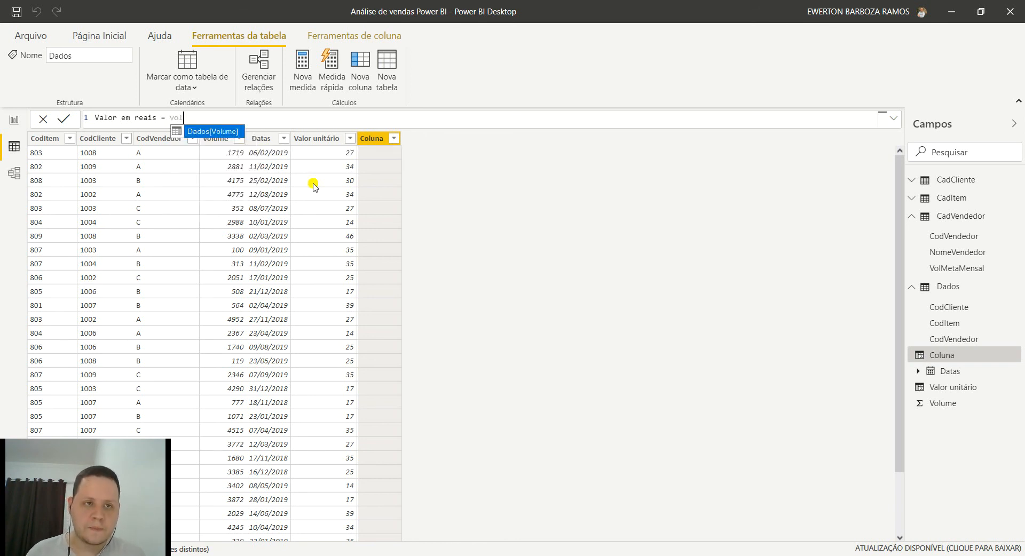
key(Tab)
text(*)
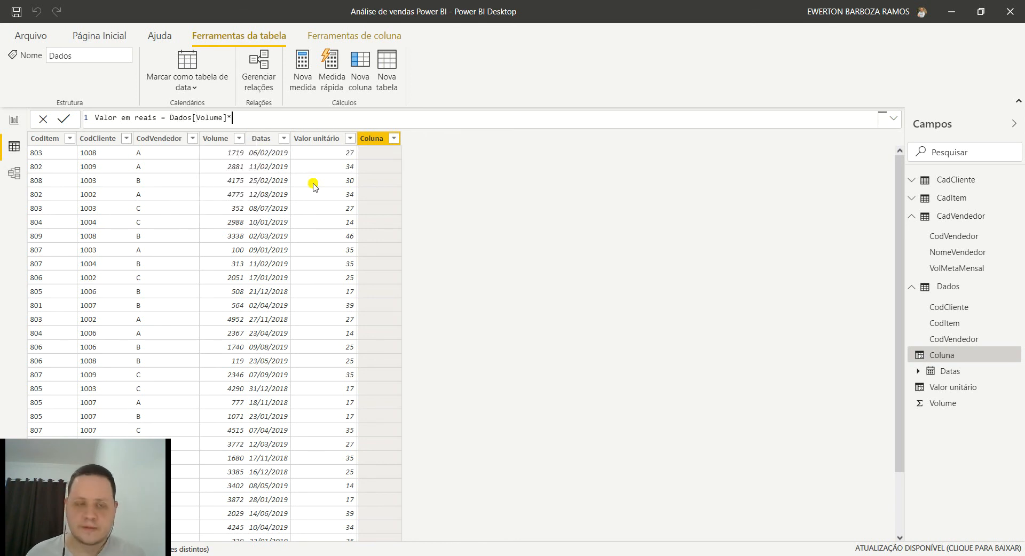
text(val)
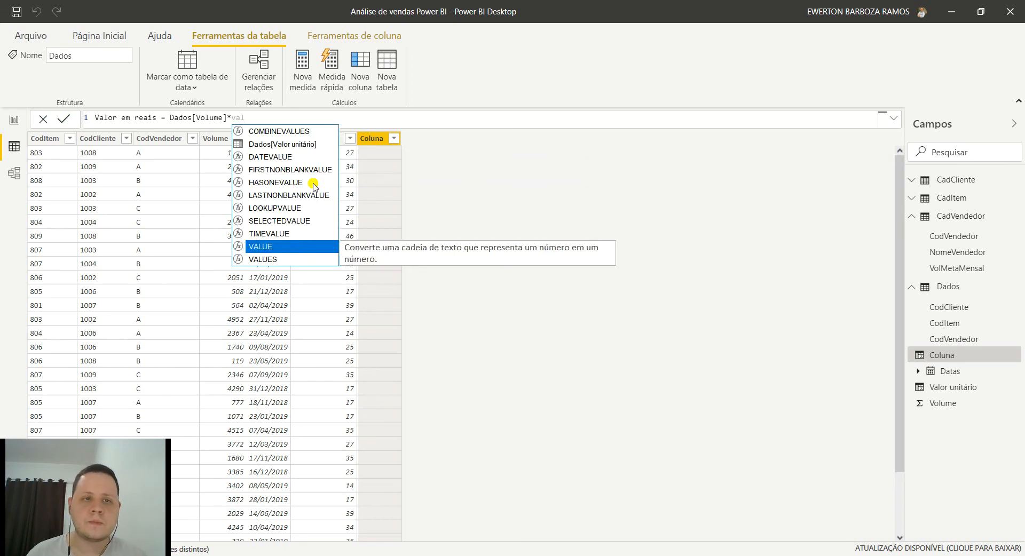
text(o)
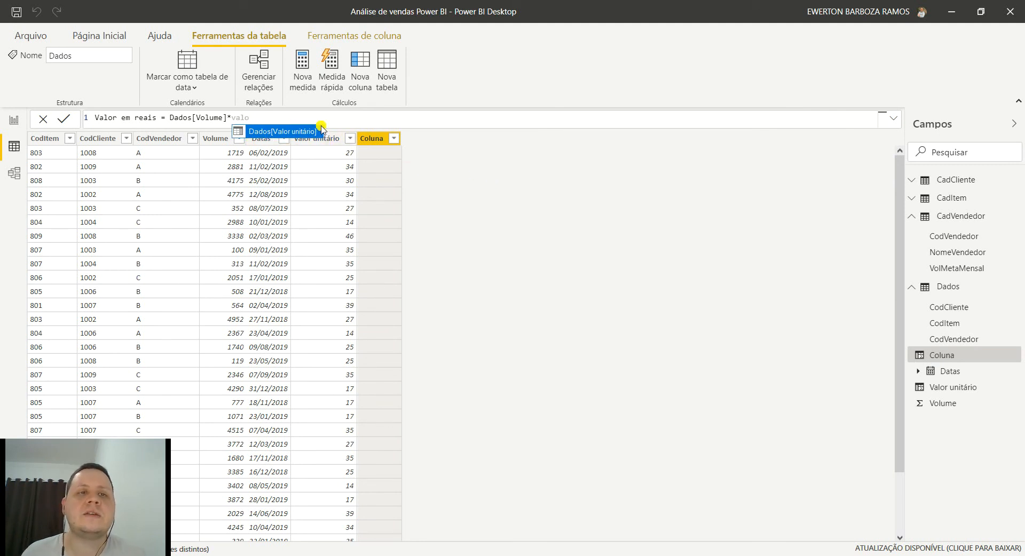
click(256, 132)
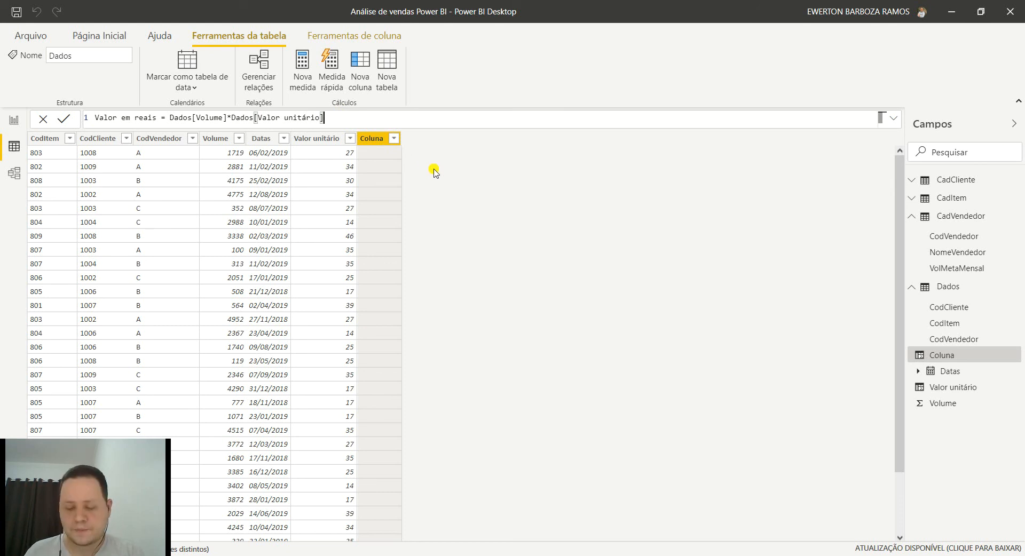
key(Return)
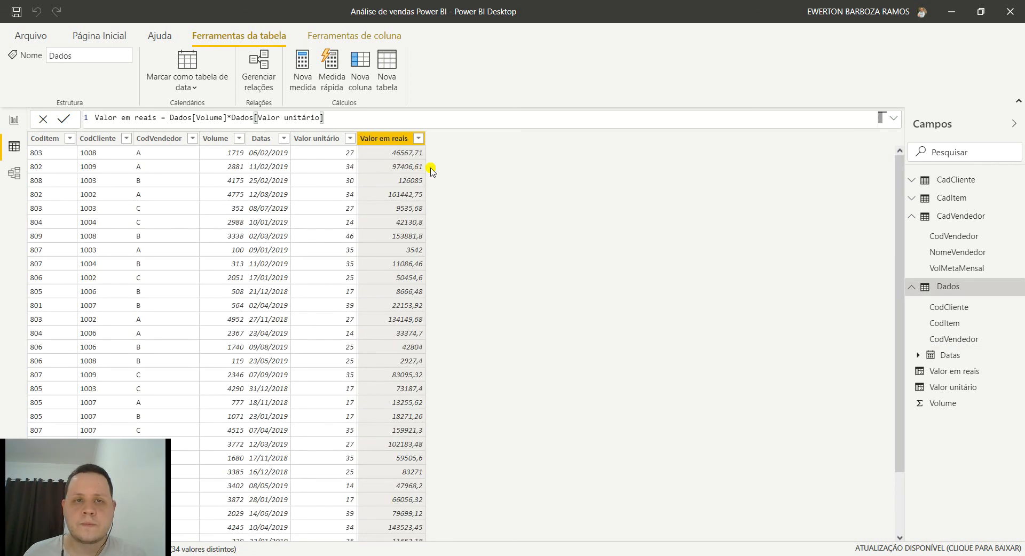
click(215, 155)
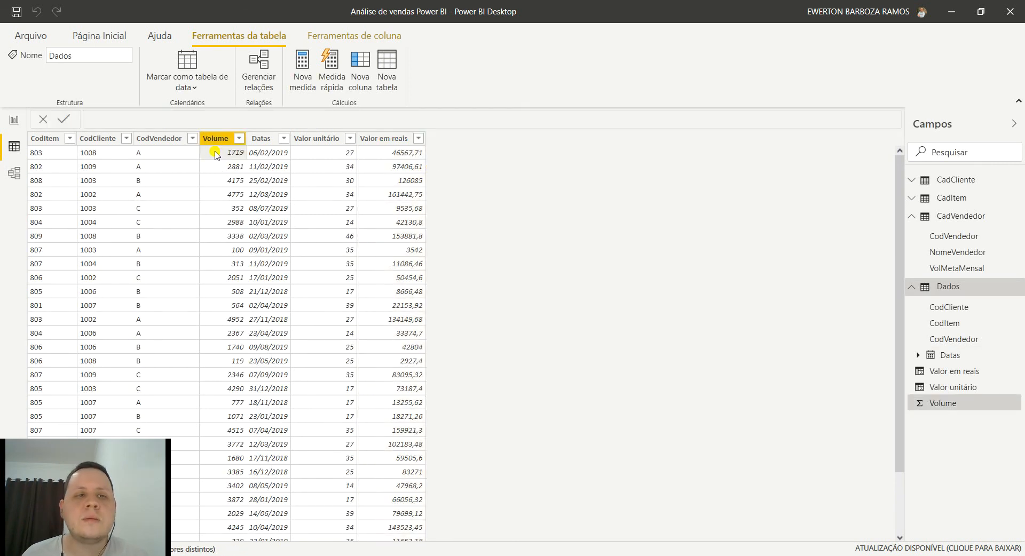
click(348, 152)
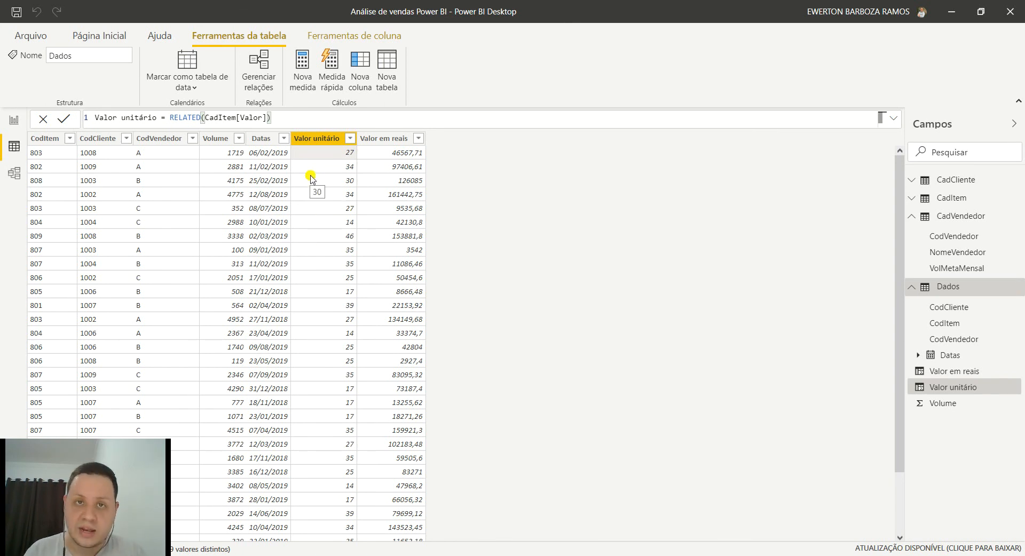
mouse_move(154, 468)
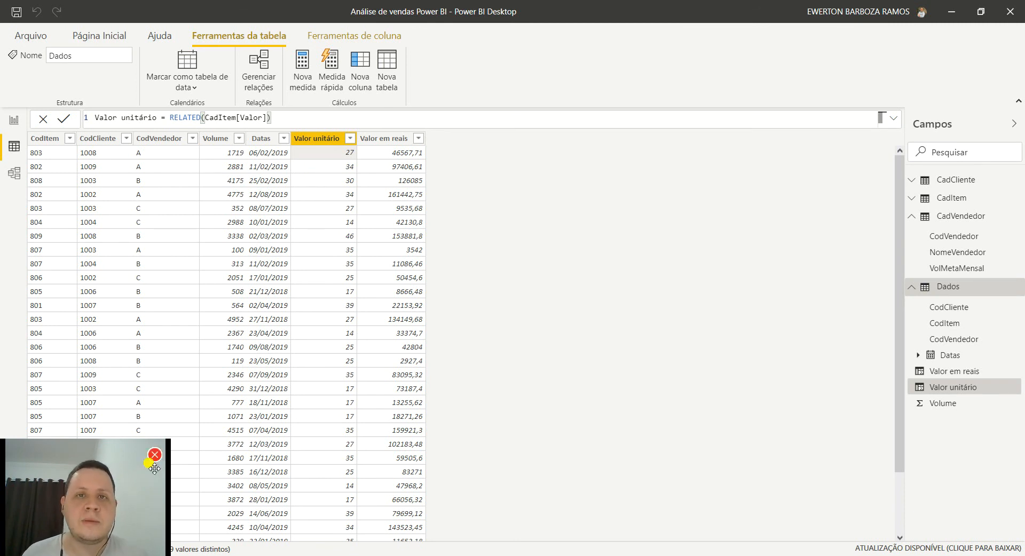
drag(104, 497, 952, 482)
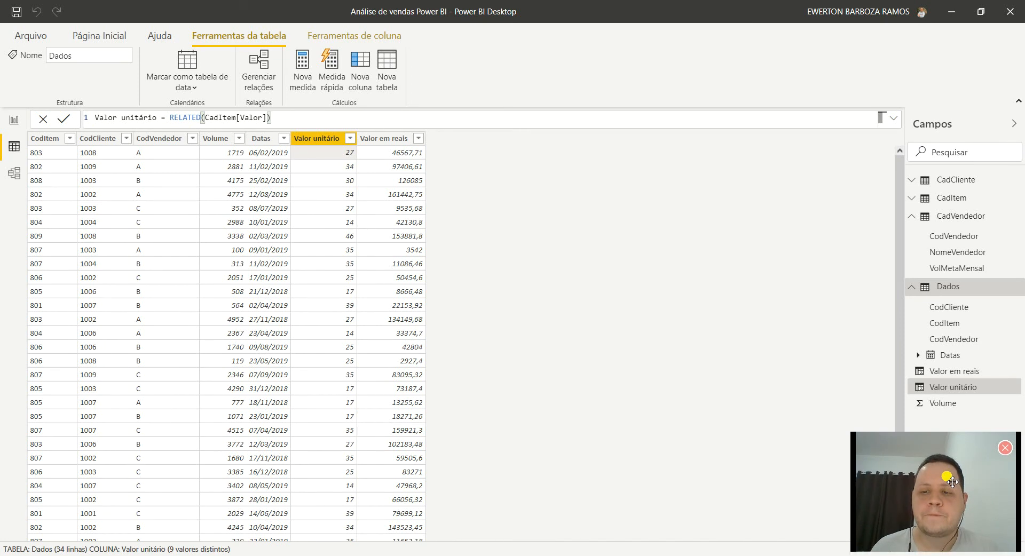
- Return to the report and rename its page from Página 1 to Volume
click(12, 120)
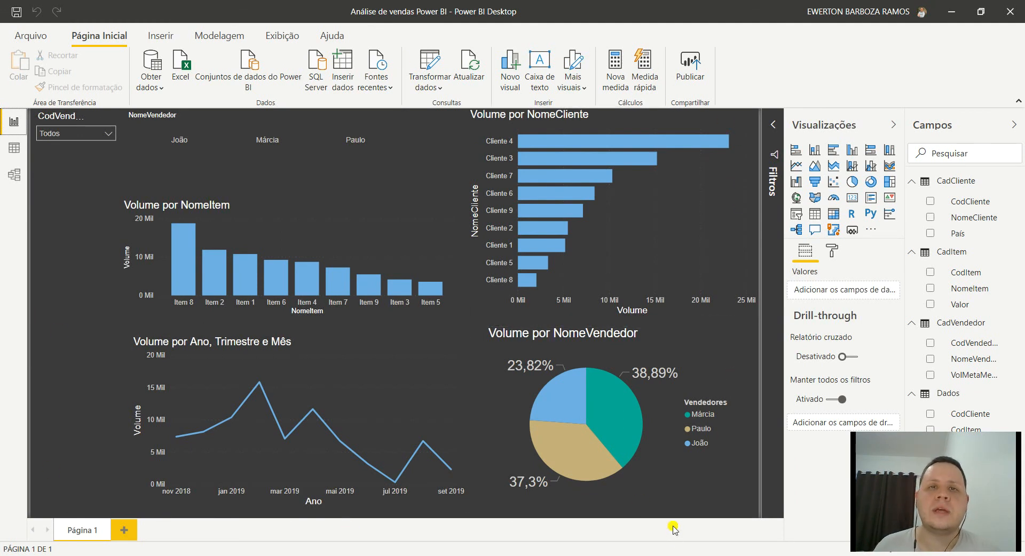
double_click(80, 531)
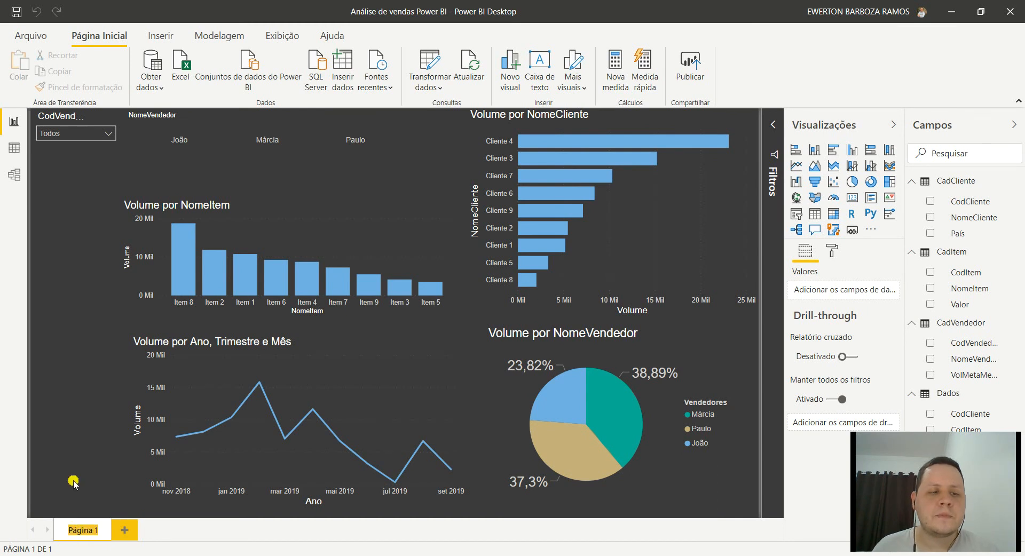
text(Volume)
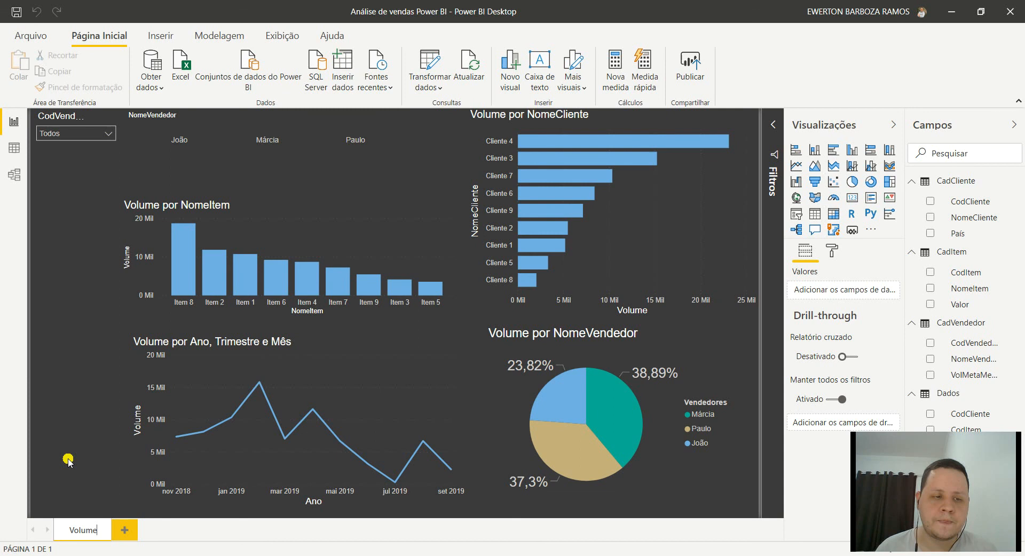
key(Return)
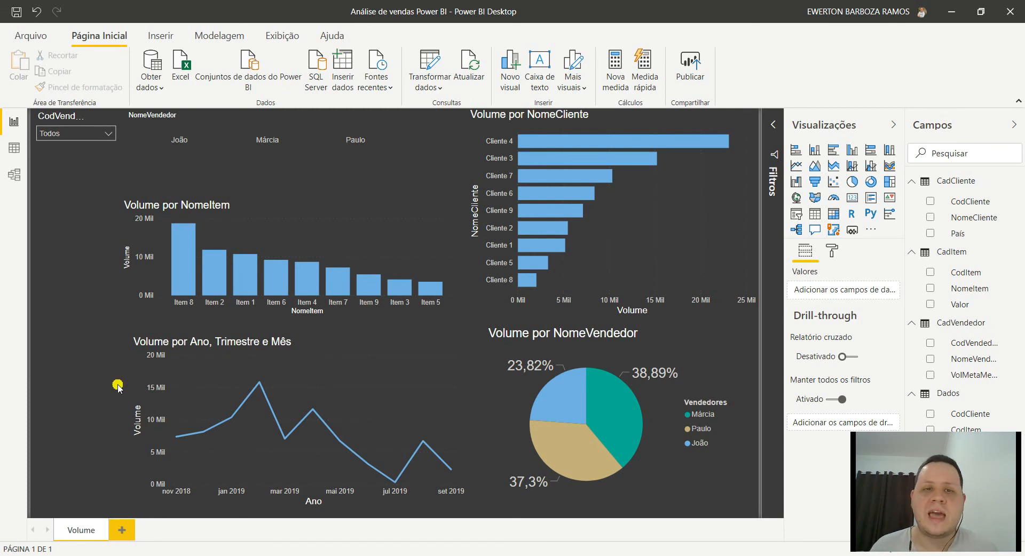
- Duplicate the Volume report page and rename the copy Valor
right_click(78, 531)
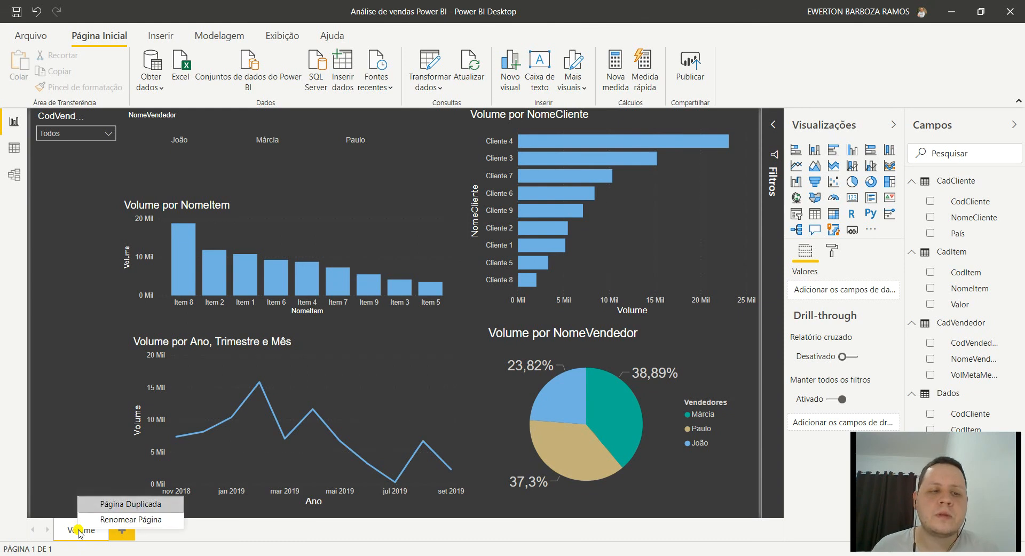
click(144, 505)
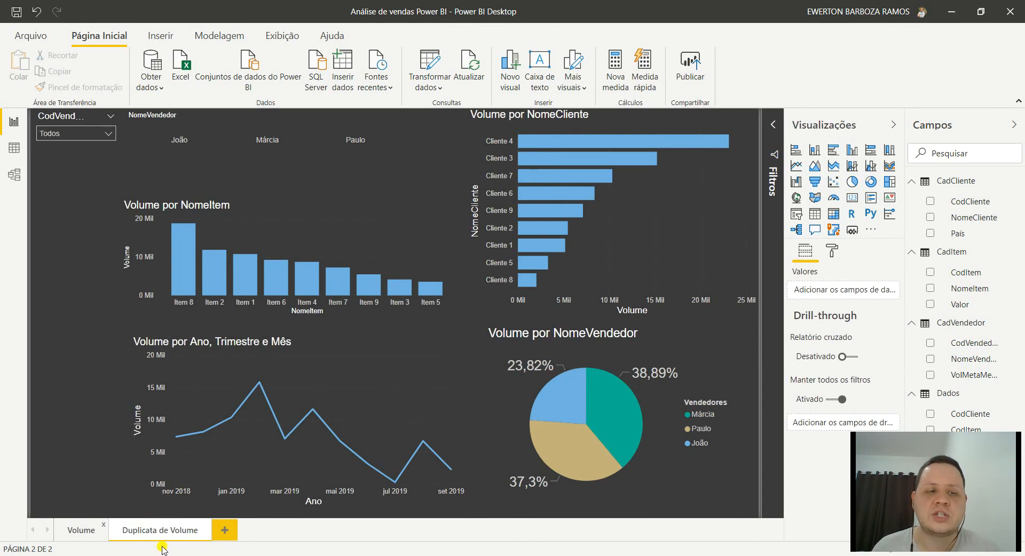
double_click(159, 532)
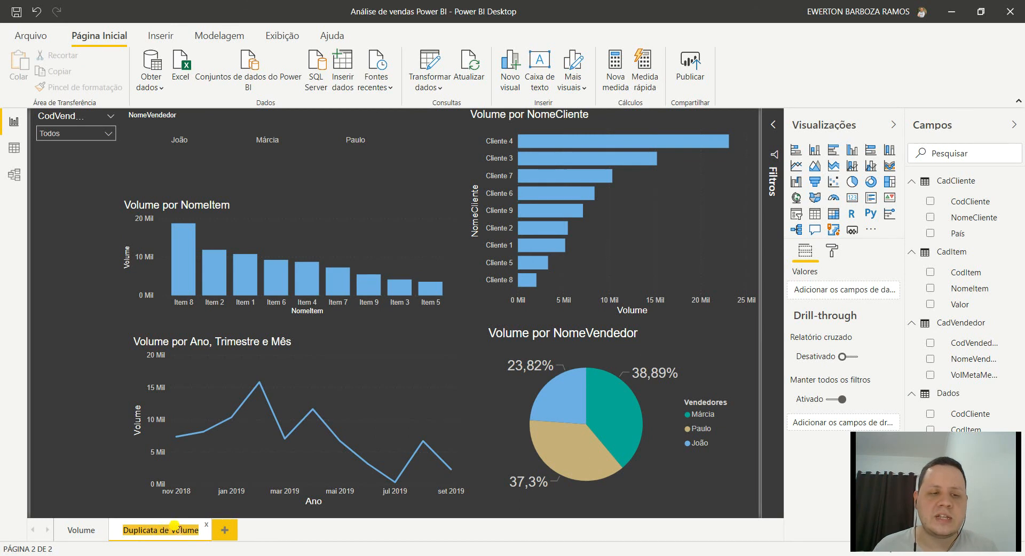
text(Valor)
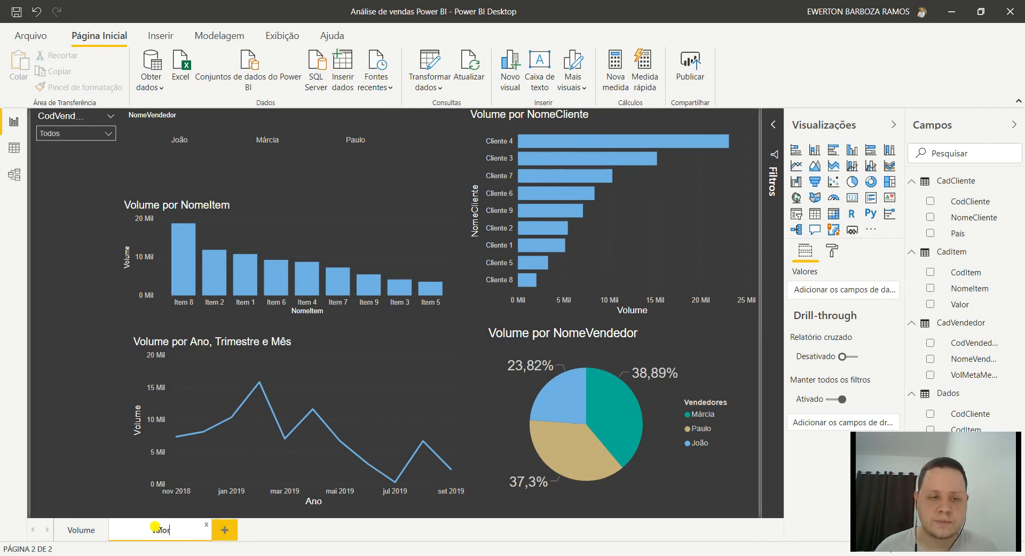
key(Return)
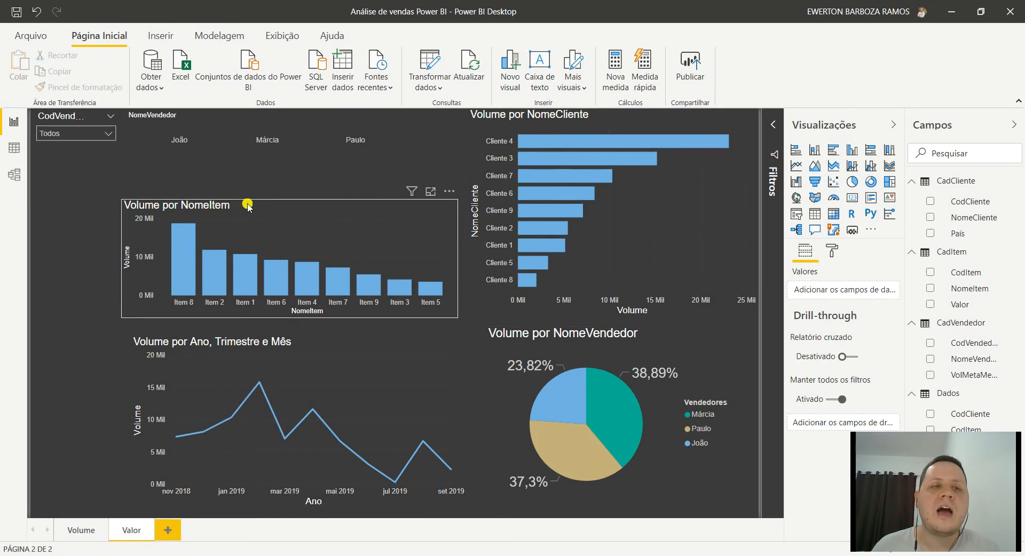
- On the Valor page, extend the Volume por NomeItem chart up toward the NomeVendedor slicer and replace its Volume values with Valor em reais
click(264, 207)
drag(291, 200, 292, 163)
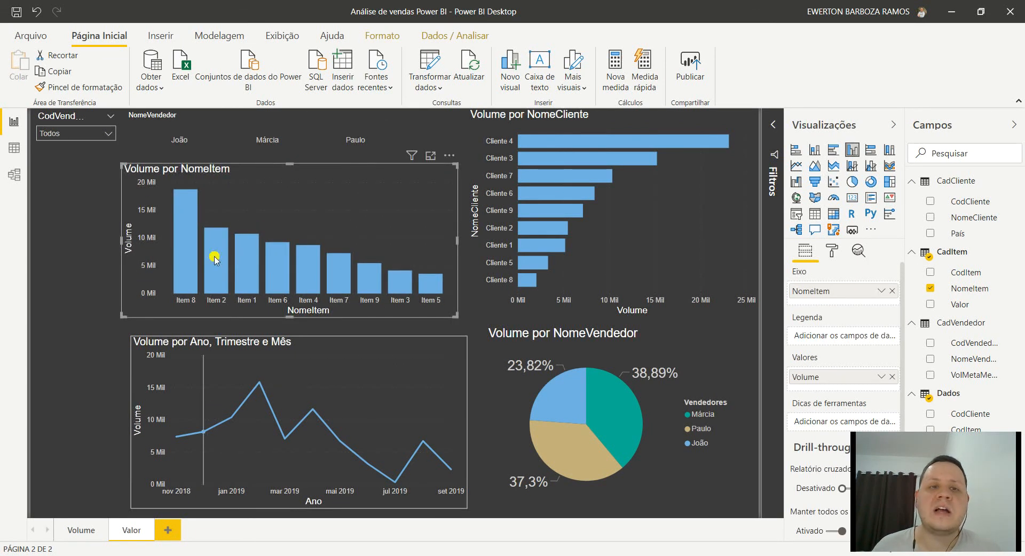
click(892, 378)
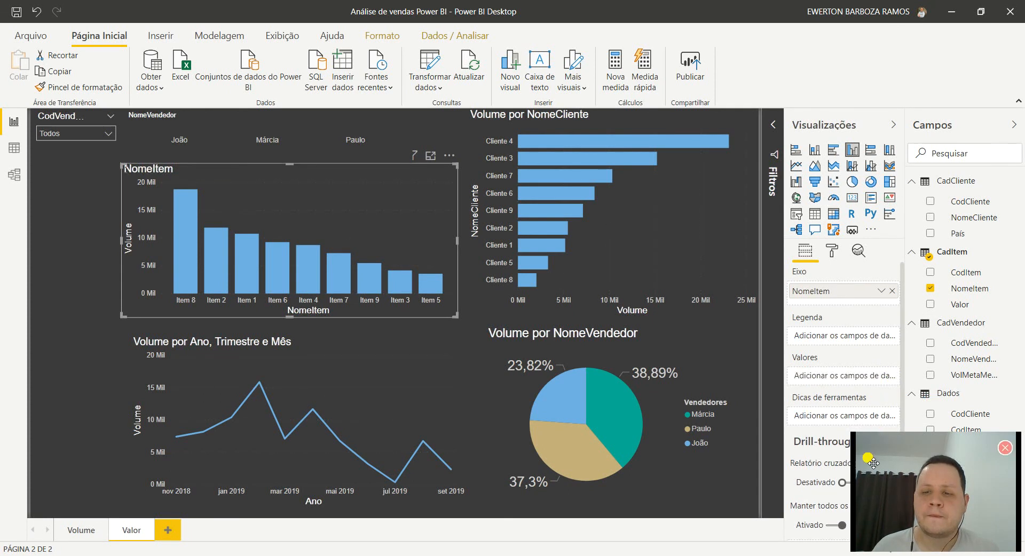
drag(870, 460, 57, 436)
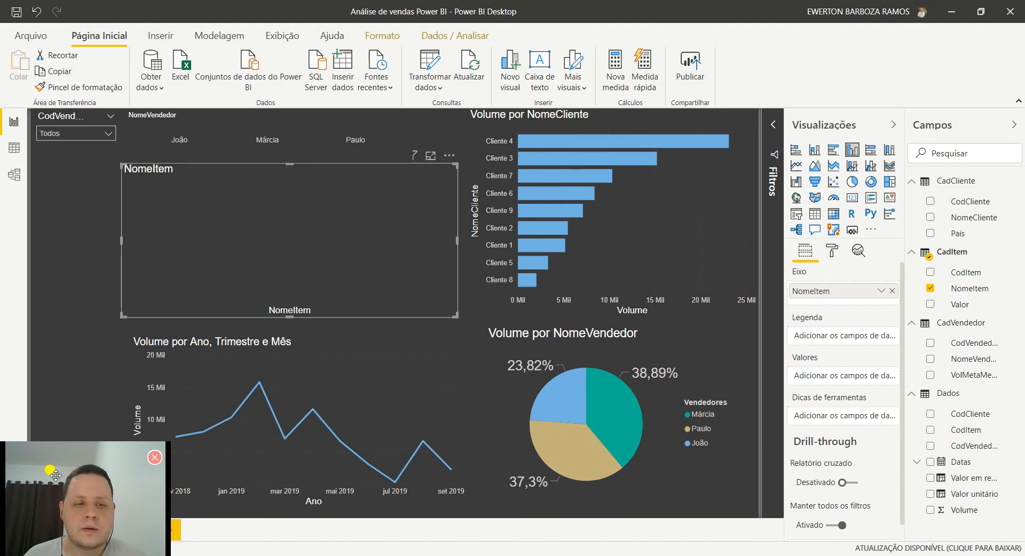
drag(56, 480, 56, 471)
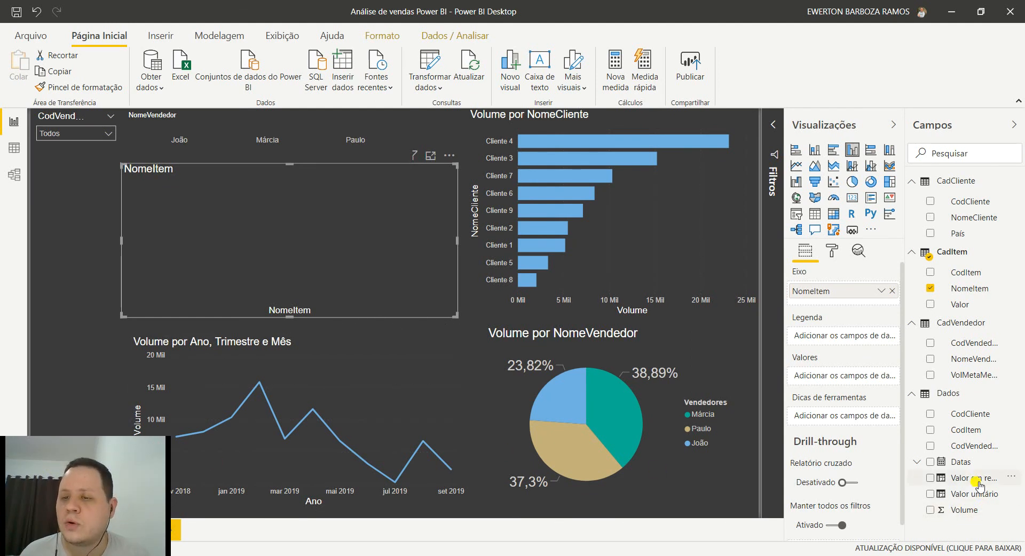
drag(977, 483, 854, 378)
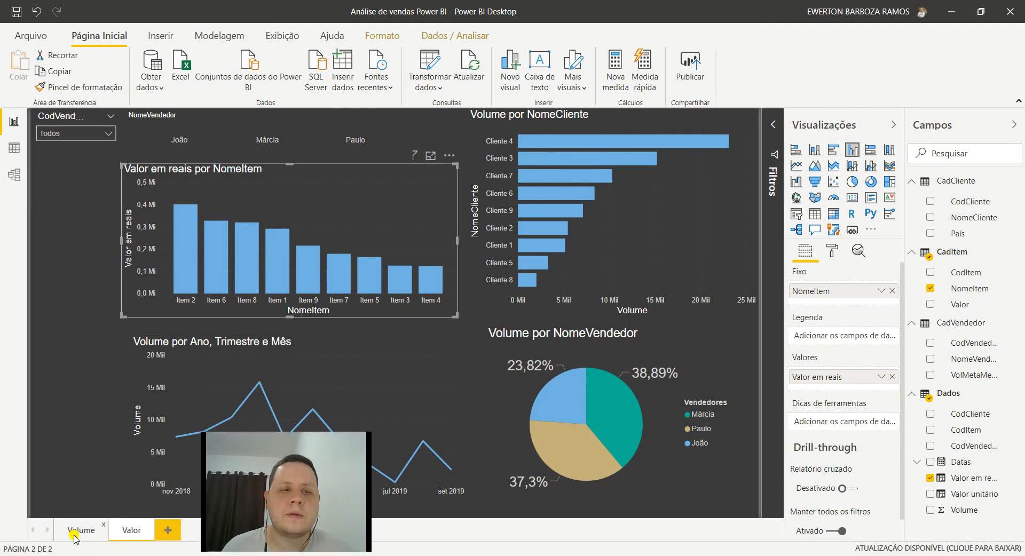
- Compare the chart by NomeItem on the Volume page with its counterpart on the Valor page
click(81, 517)
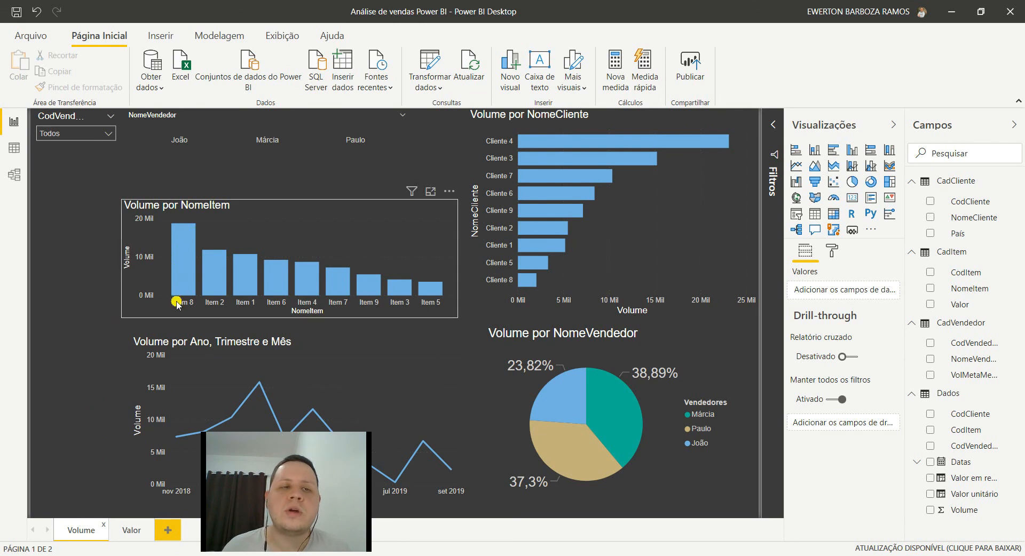
click(126, 532)
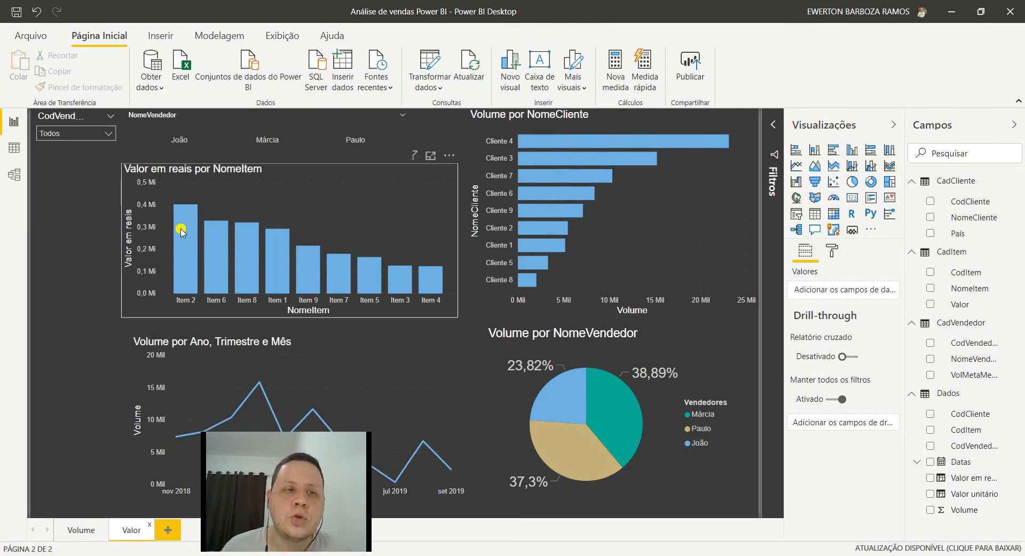
mouse_move(175, 220)
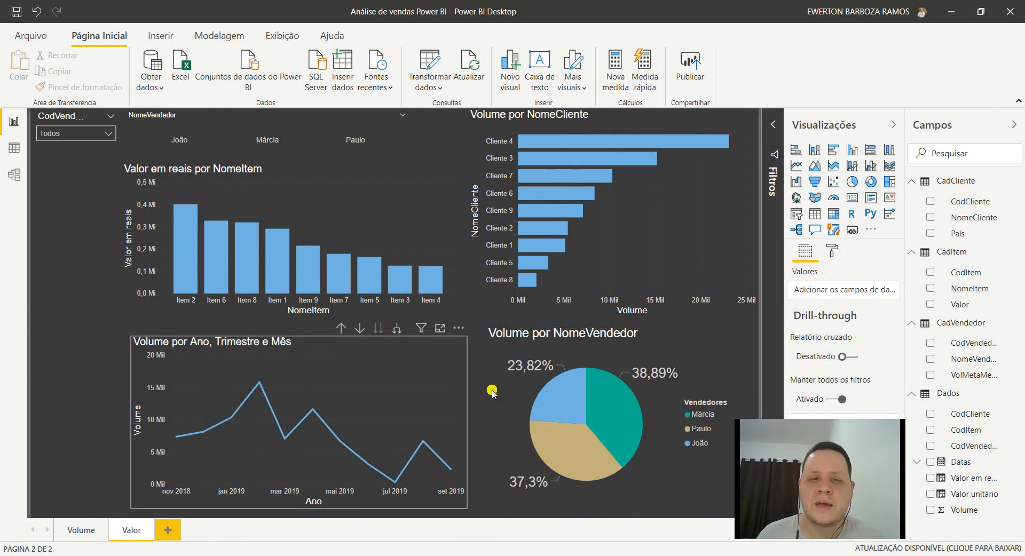
- On the Valor page, replace Volume with Valor em reais as the values of the line chart by Ano, Trimestre e Mês
click(206, 350)
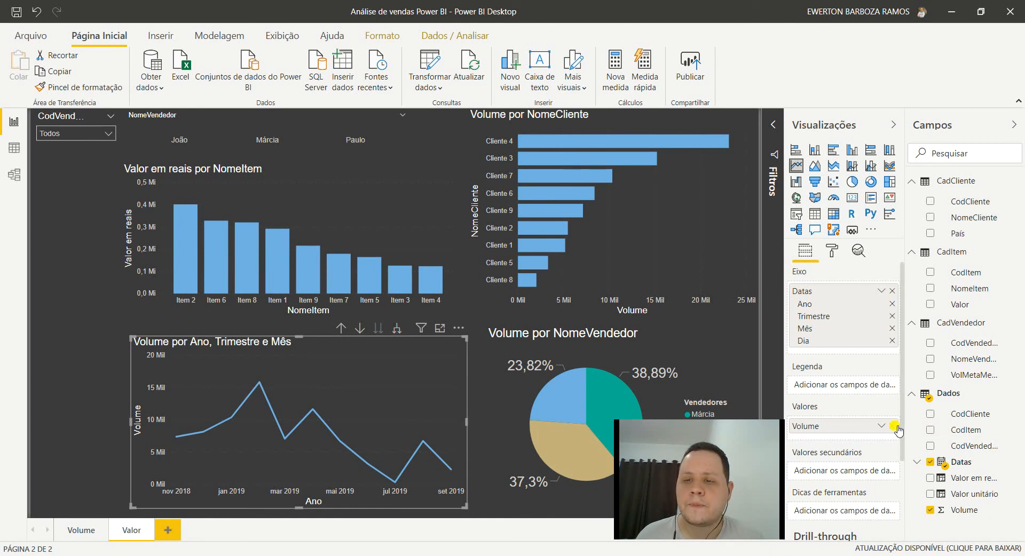
click(895, 427)
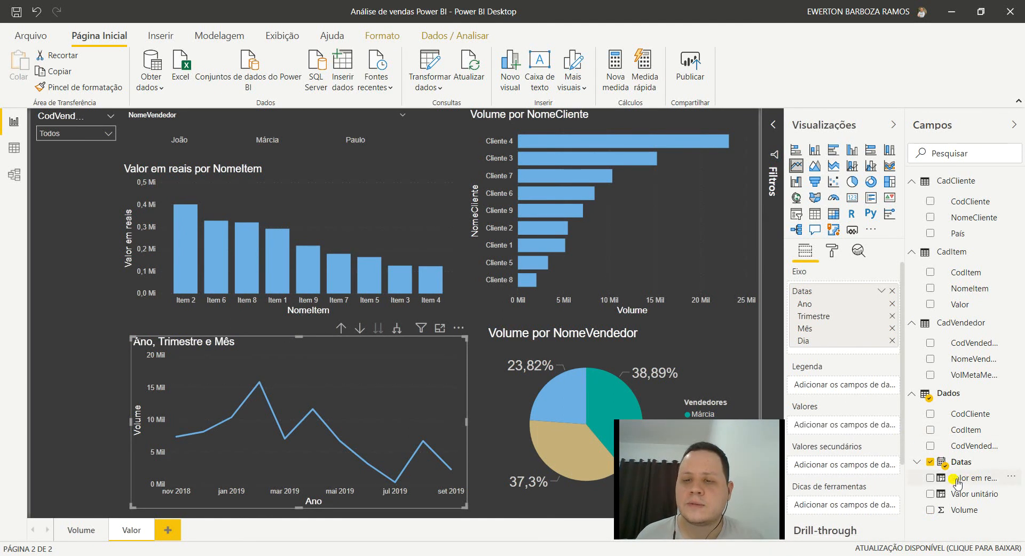
drag(956, 481, 849, 428)
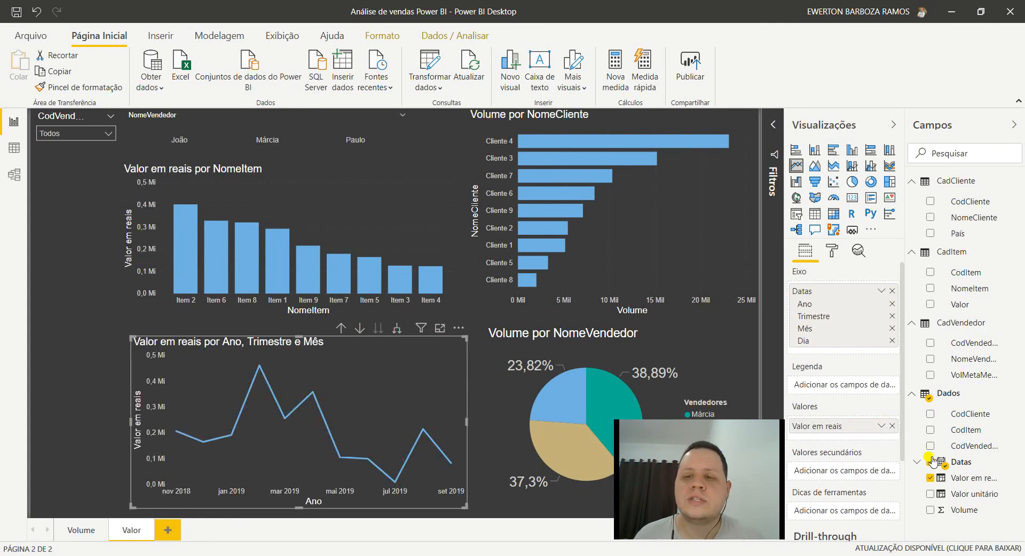
- Replace Volume with Valor em reais as the values of the NomeCliente bar chart
click(701, 316)
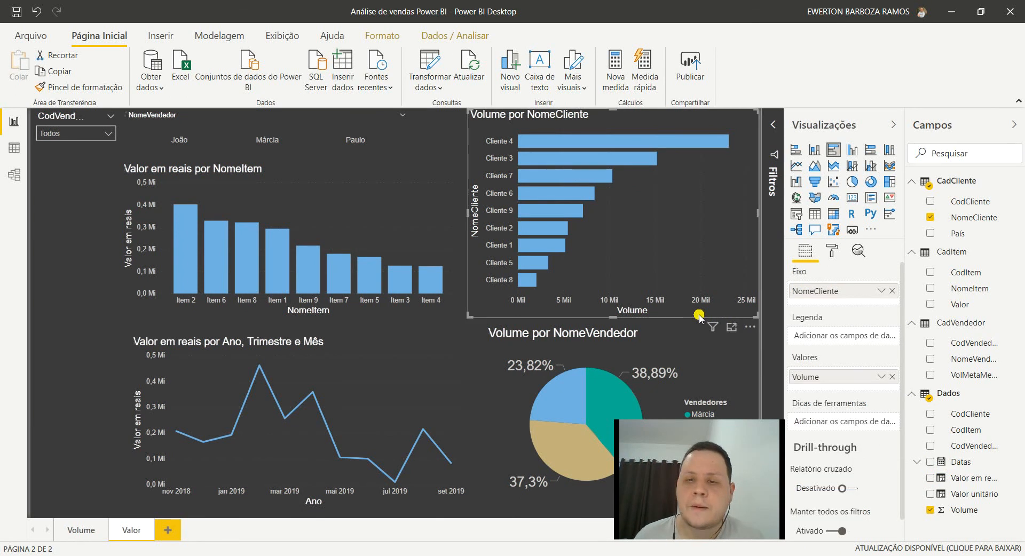
click(892, 378)
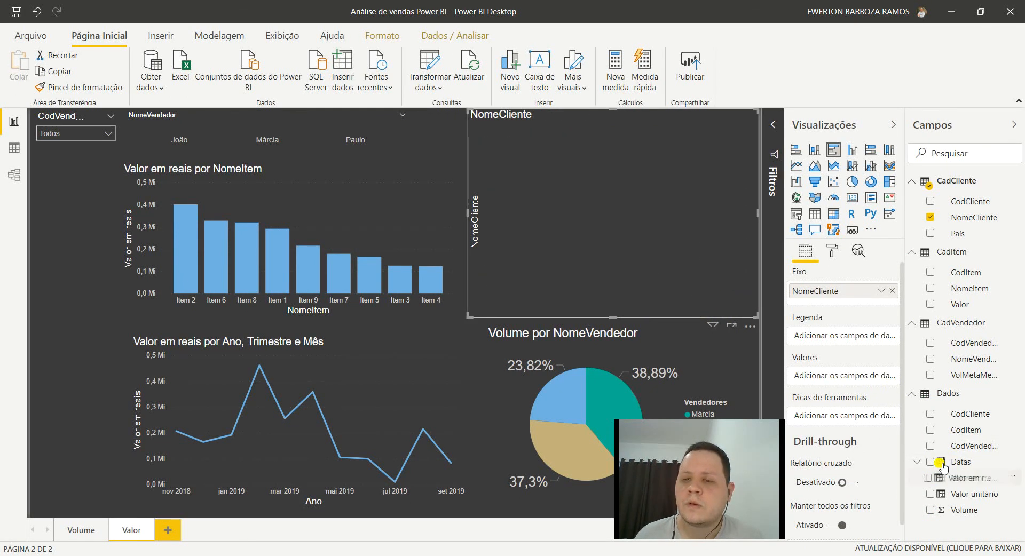
drag(943, 468, 851, 381)
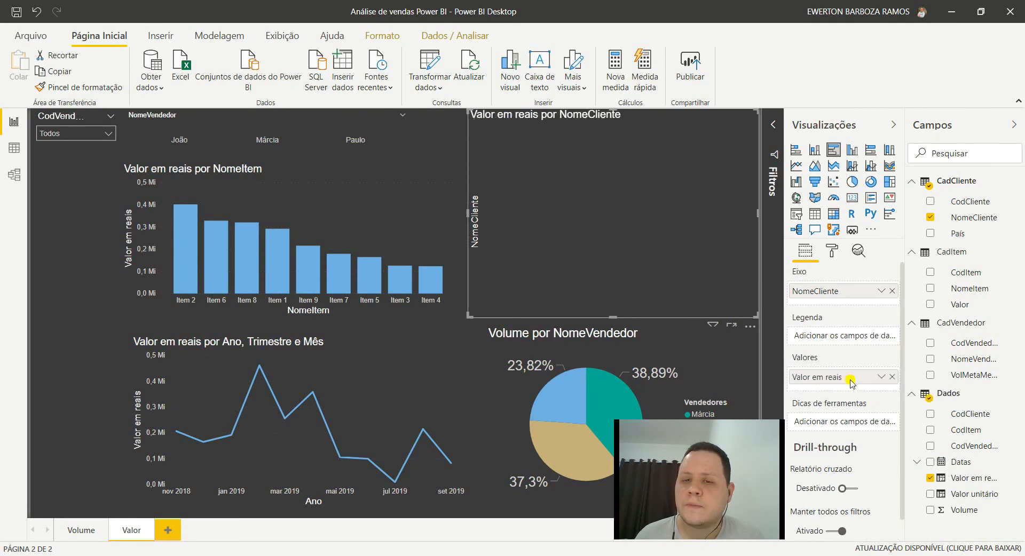
- Replace Volume with Valor em reais as the values of the NomeVendedor pie chart
click(683, 344)
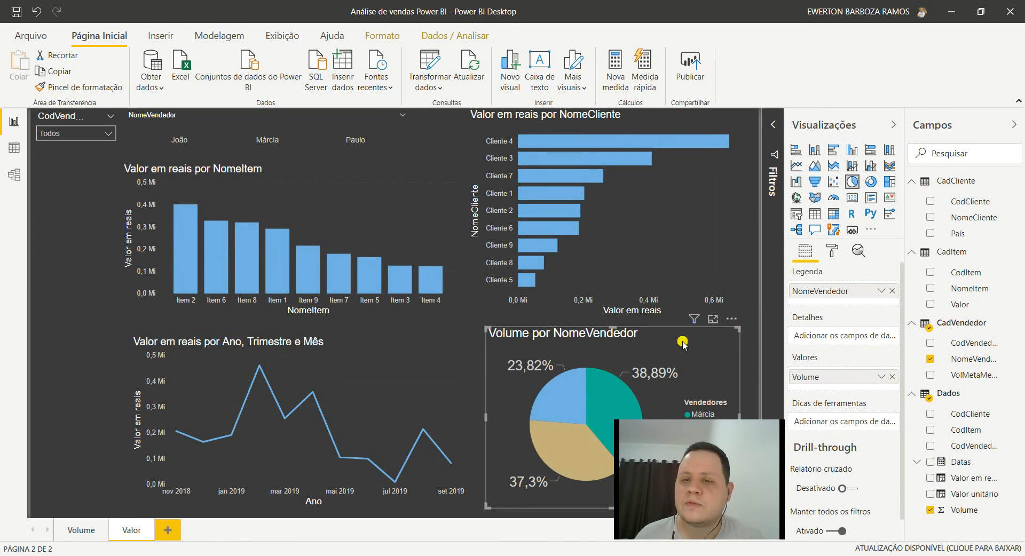
click(893, 377)
drag(979, 483, 846, 383)
drag(677, 438, 53, 445)
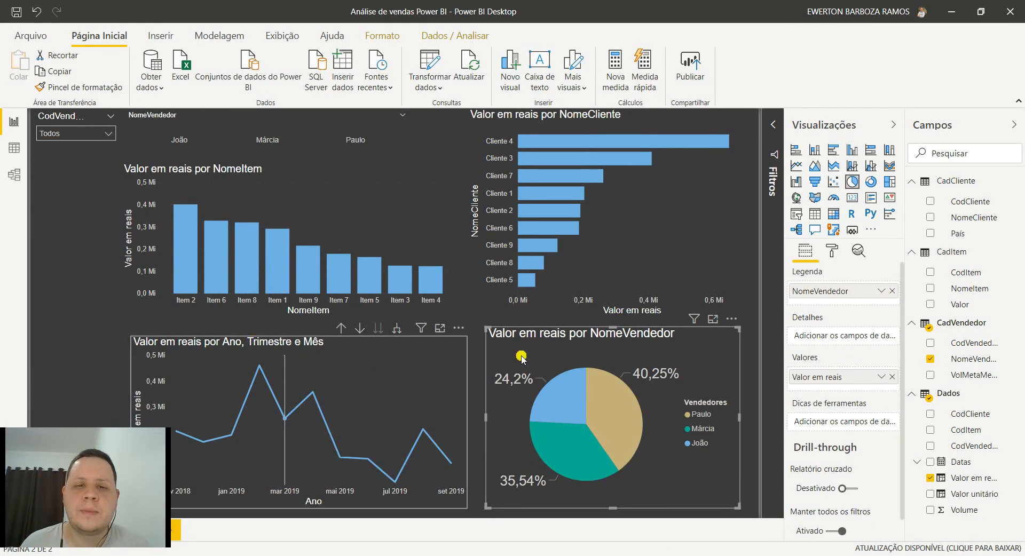
- Move the CodVend… slicer down beside the NomeItem chart and add a text box reading "Análise de vendas em reais" beside the line chart
drag(72, 142, 58, 189)
click(56, 140)
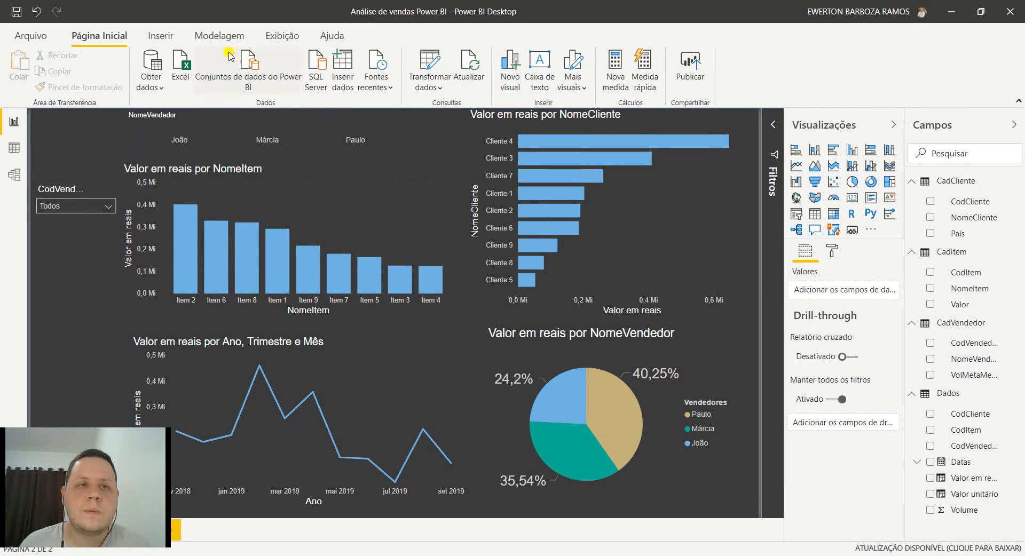
click(163, 35)
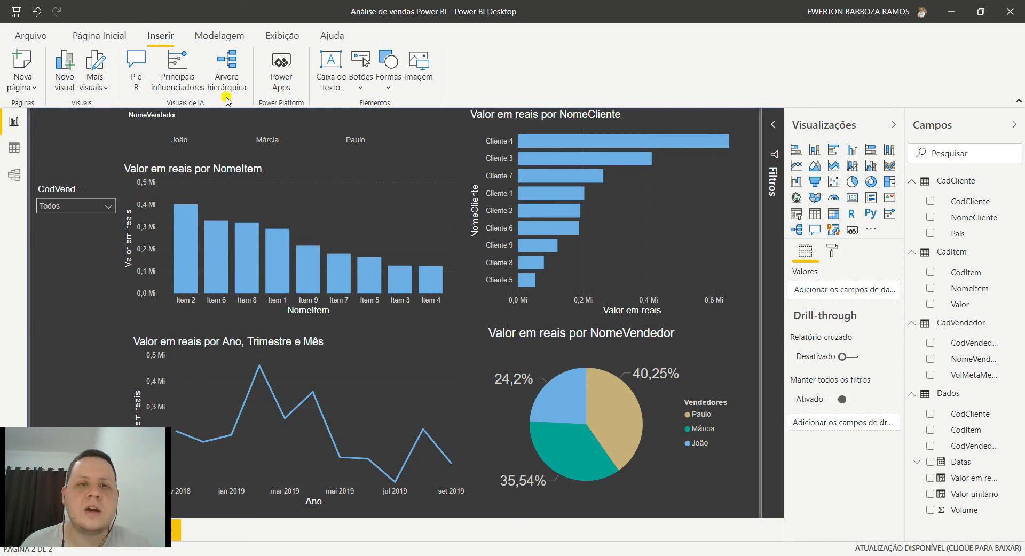
drag(58, 128, 53, 368)
click(49, 373)
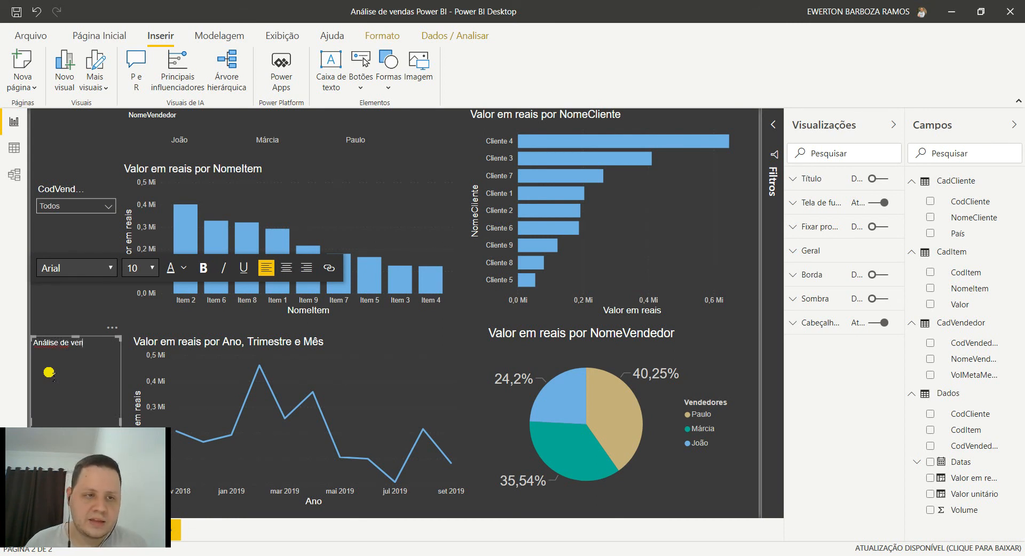
text(Análise de vendas em reais)
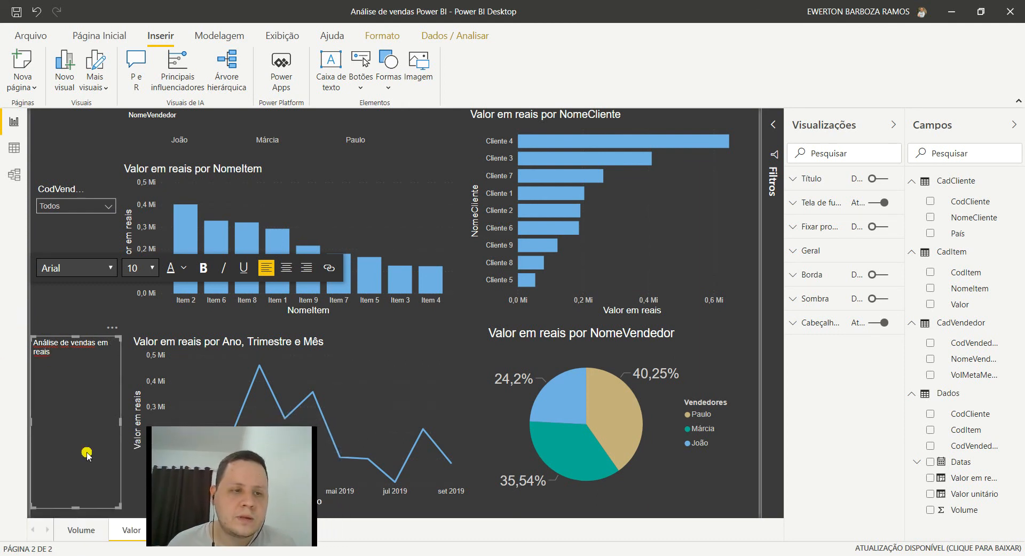
double_click(41, 352)
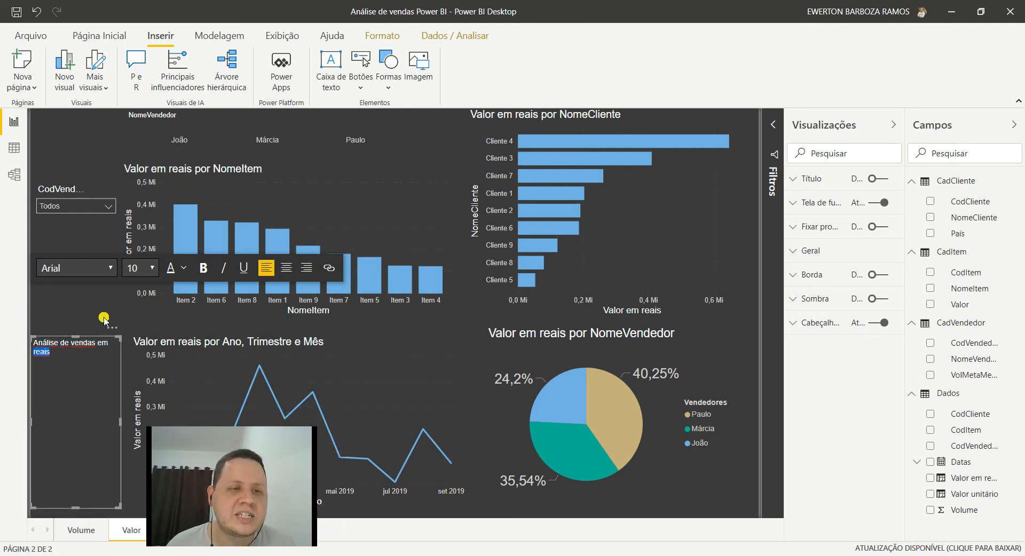
click(152, 269)
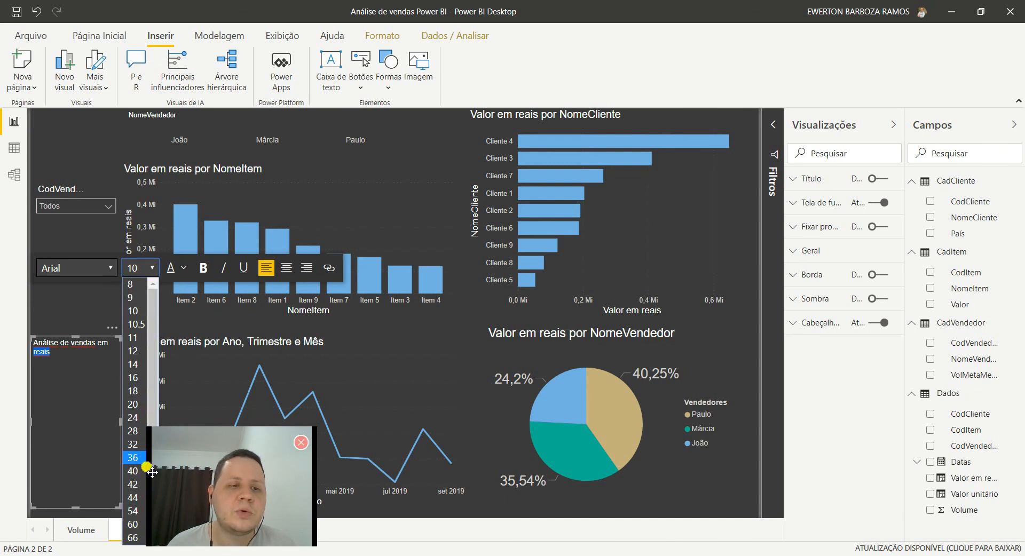
click(134, 524)
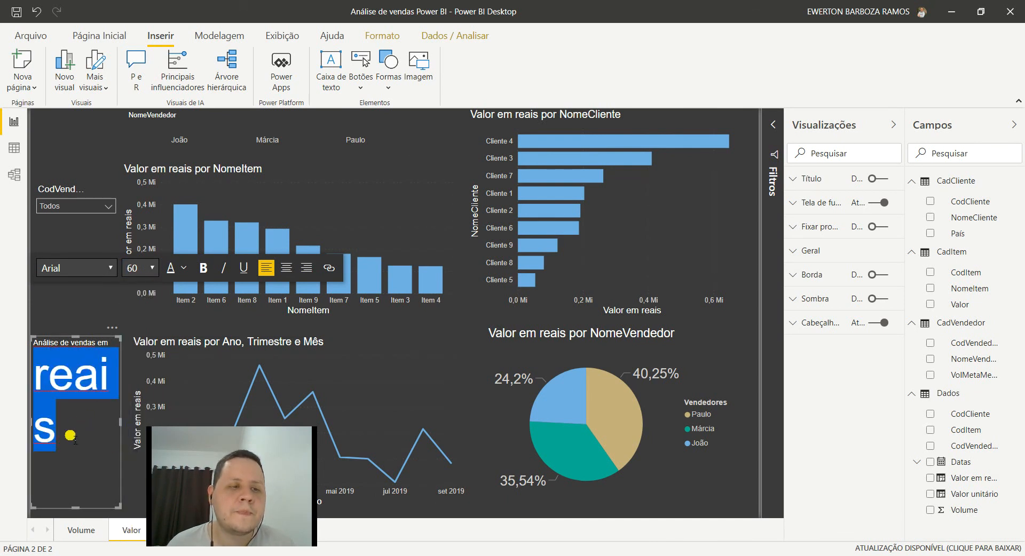
key(ctrl+z)
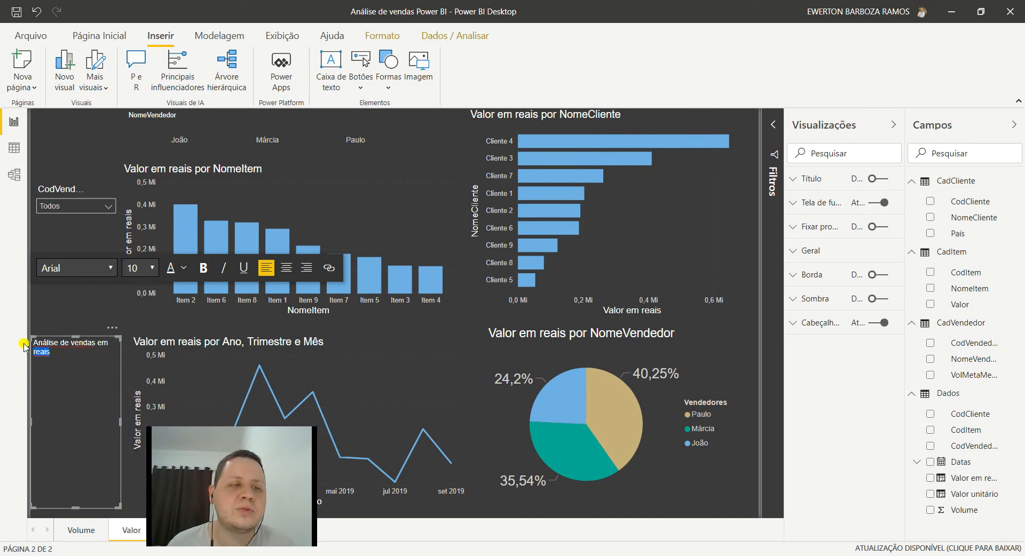
- Set the text box's wording to font size 32 and retype its initial "A" to match
shift+click(32, 344)
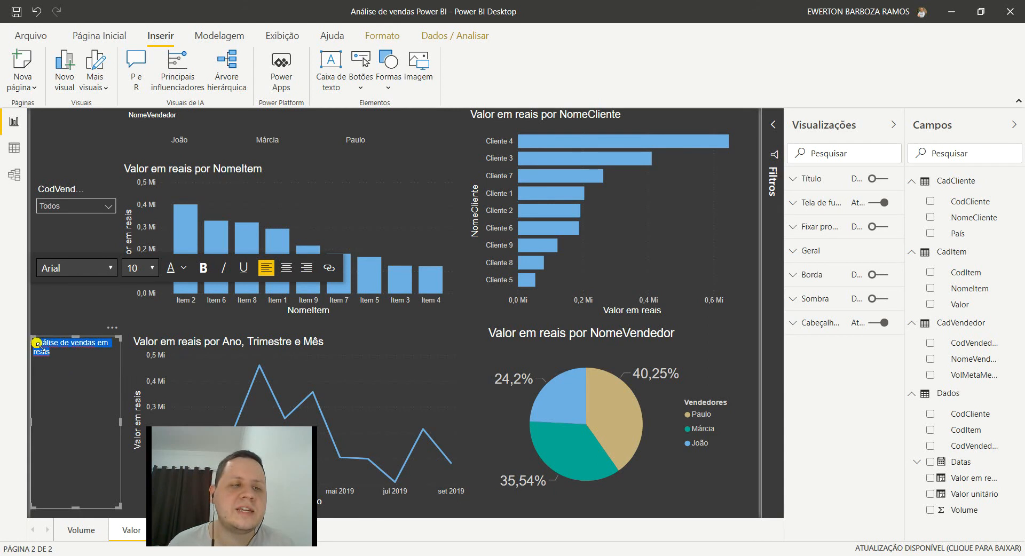
click(151, 268)
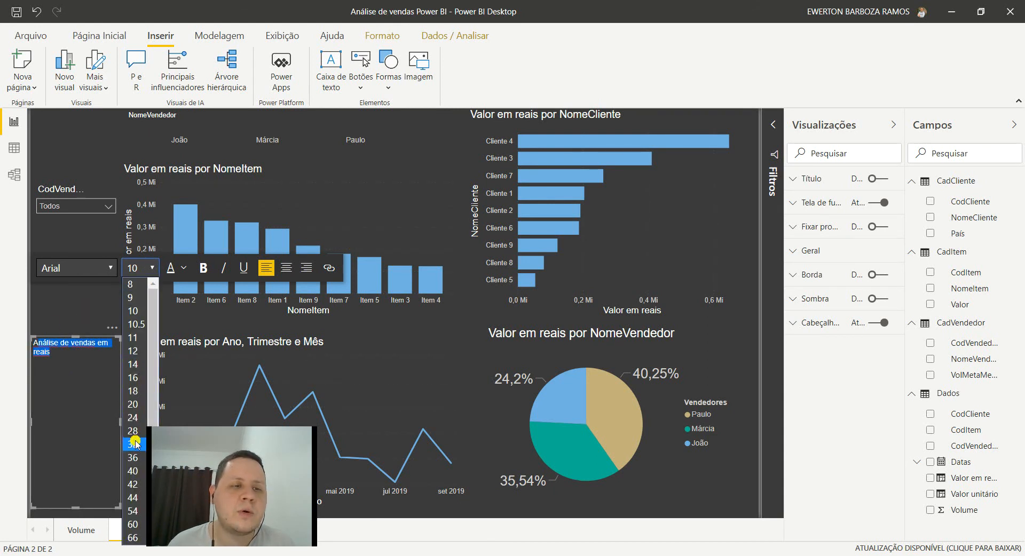
click(133, 444)
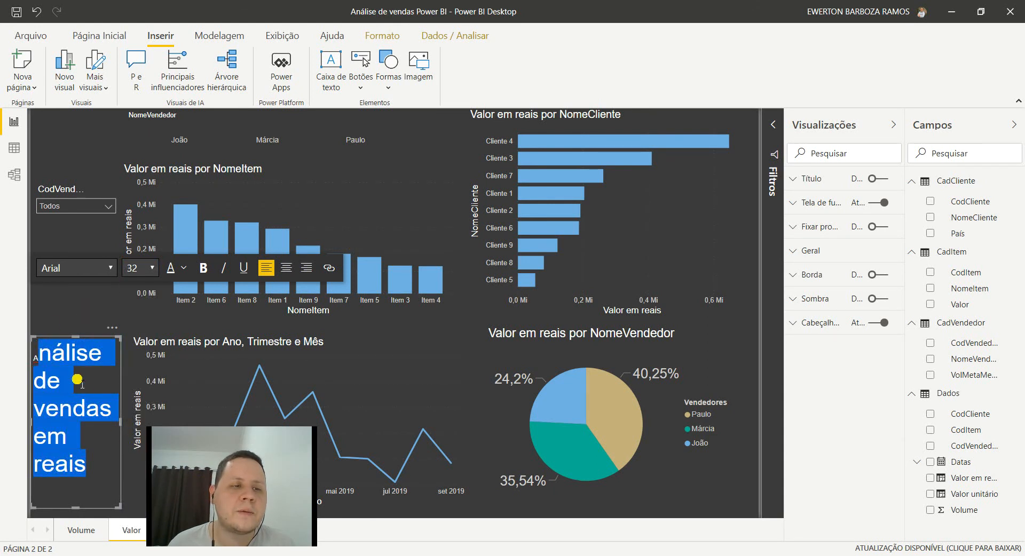
click(35, 395)
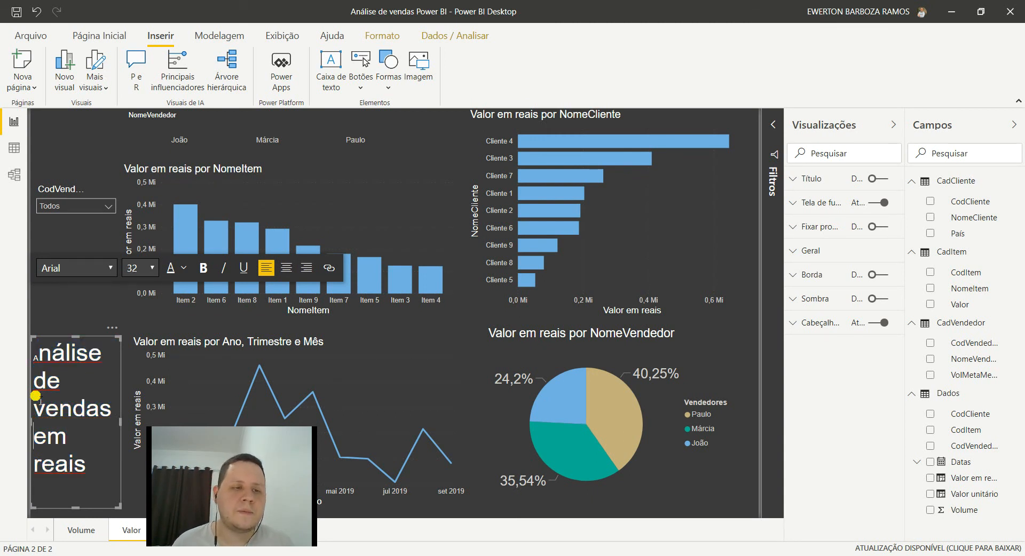
click(37, 353)
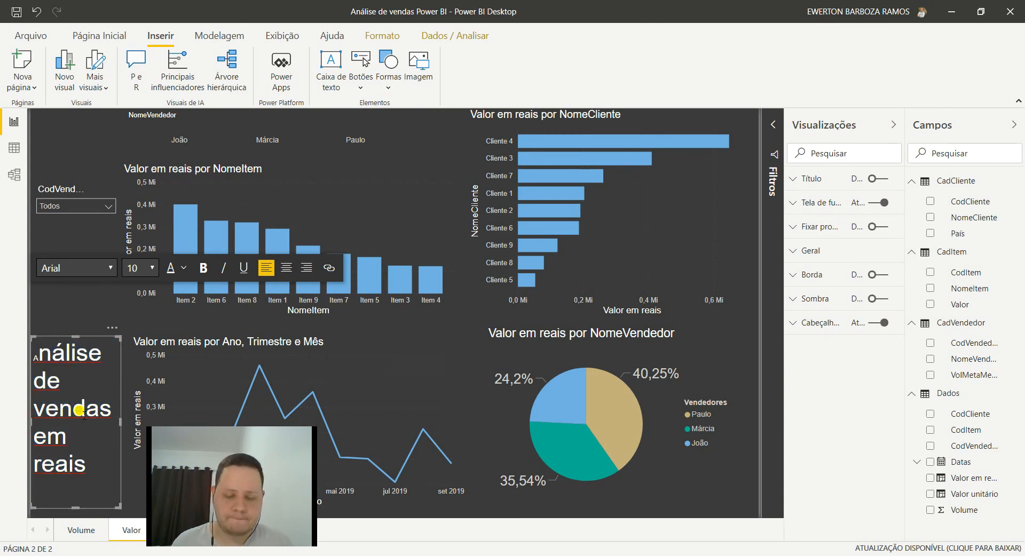
key(BackSpace)
text(A)
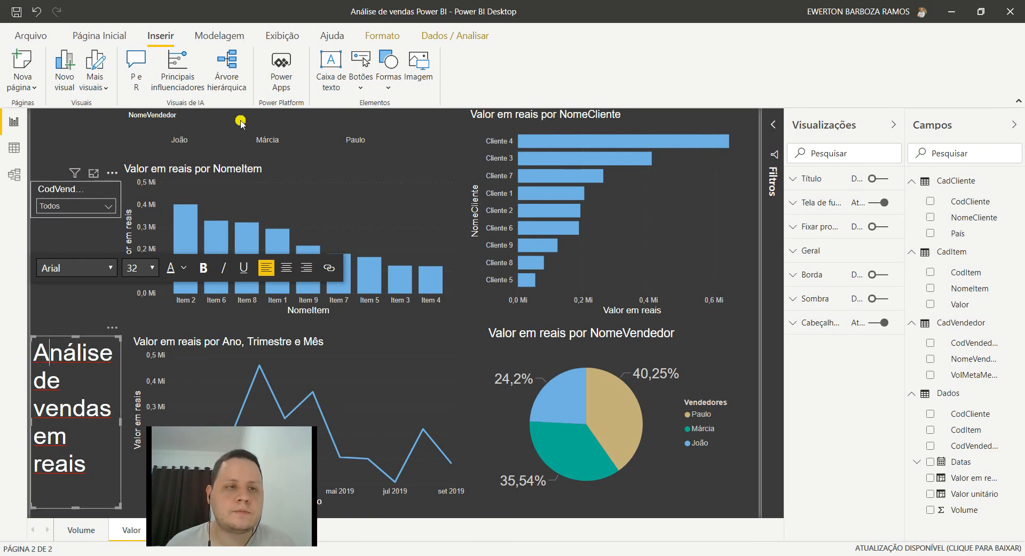
- Narrow the NomeVendedor slicer from its left side and move it right, up against the NomeCliente chart
click(197, 125)
click(121, 134)
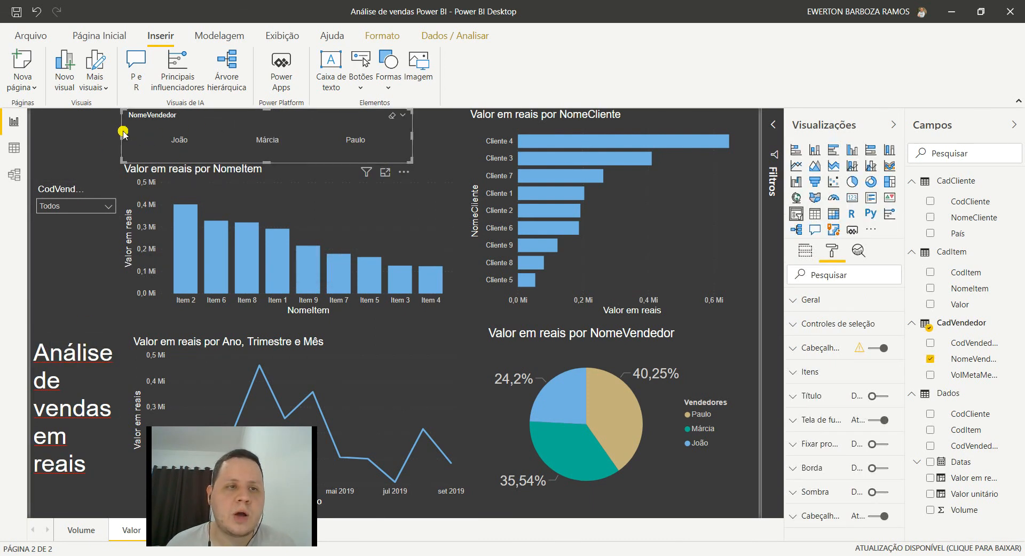
drag(151, 134, 193, 126)
click(224, 129)
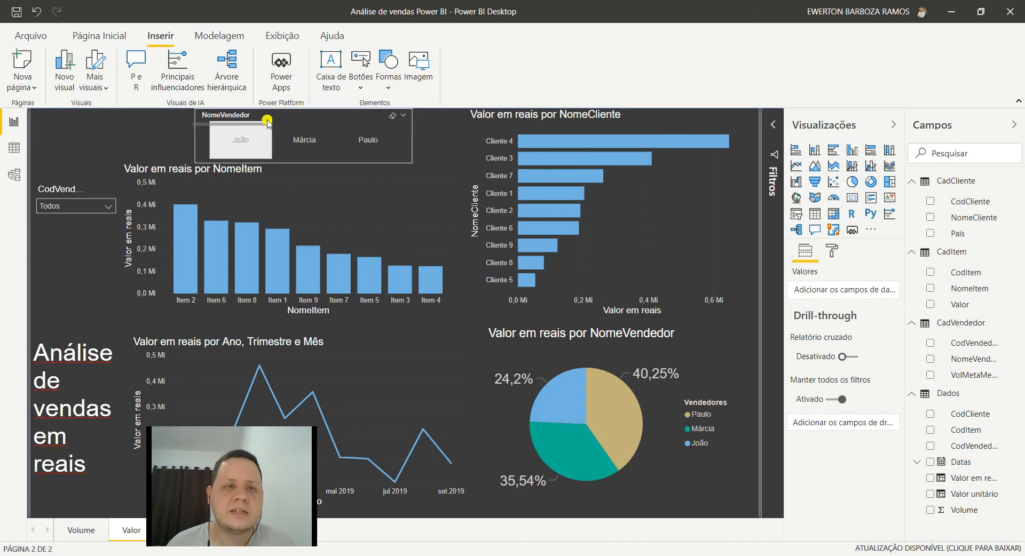
mouse_move(302, 118)
mouse_down()
mouse_move(354, 114)
mouse_move(317, 118)
mouse_up()
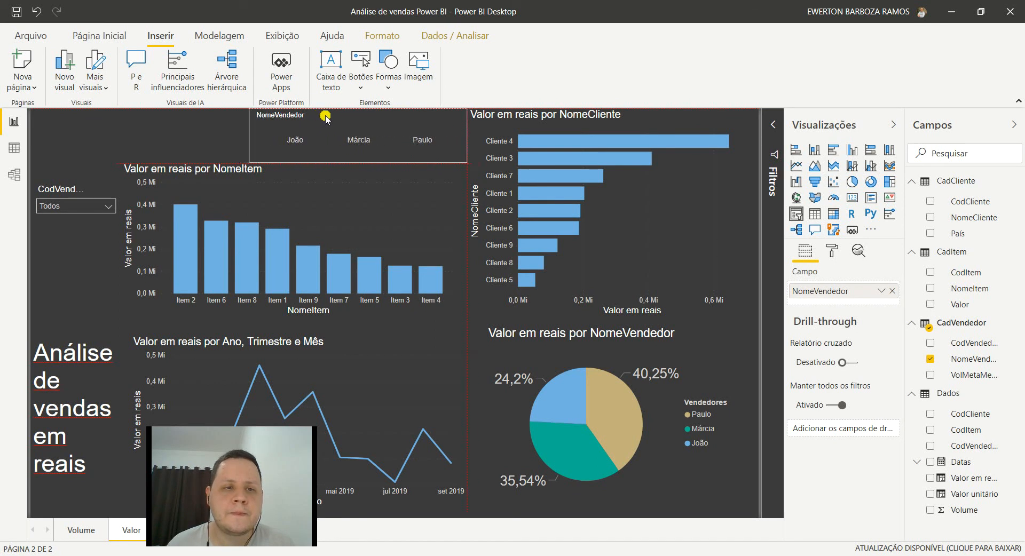
- Move the text box to the page's upper-left corner and resize it to reach the NomeVendedor slicer at the slicer's height
click(85, 504)
drag(89, 340, 78, 115)
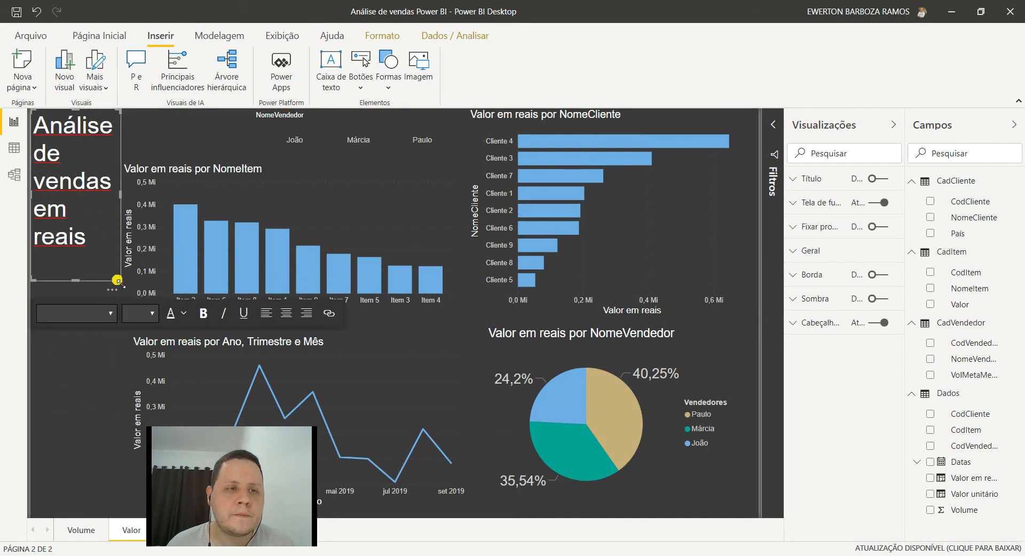
drag(119, 279, 23, 126)
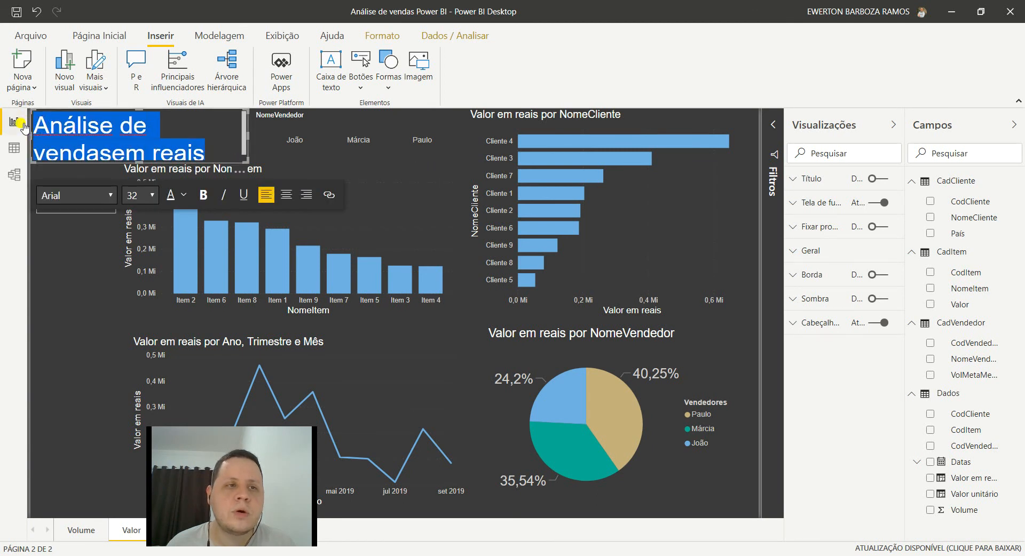
- Set the title text to font size 24 and insert the missing space between "vendas" and "em"
click(152, 195)
click(139, 320)
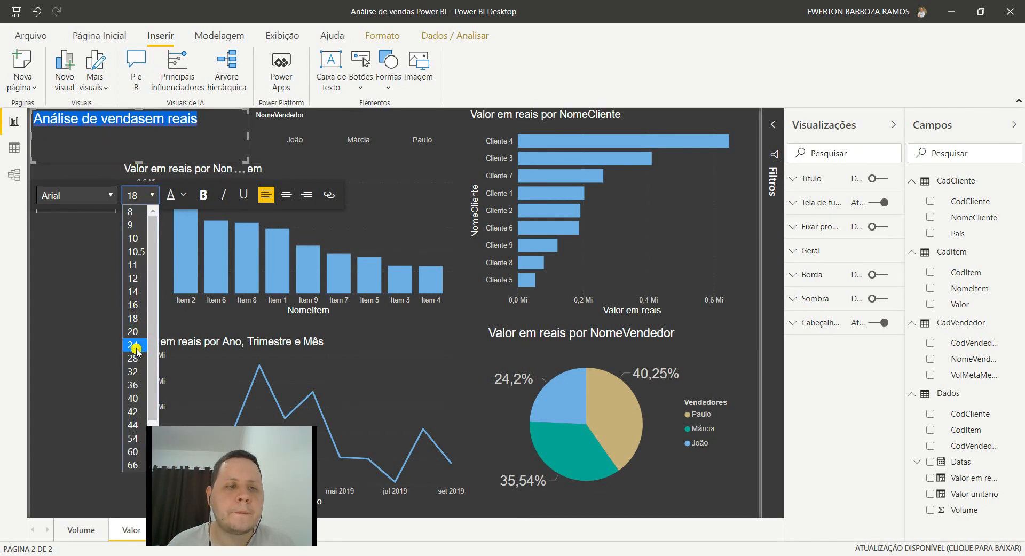
click(133, 343)
click(175, 128)
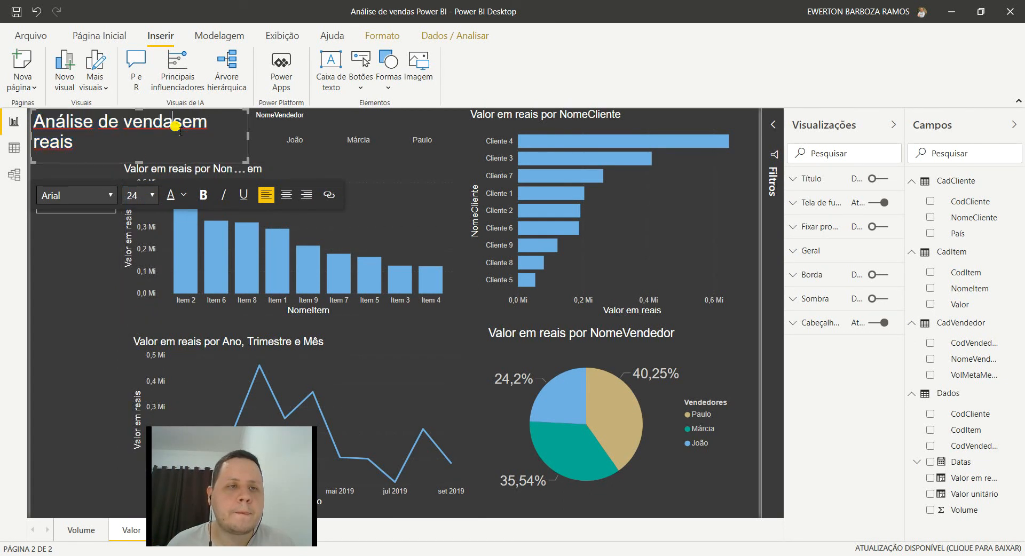
click(114, 324)
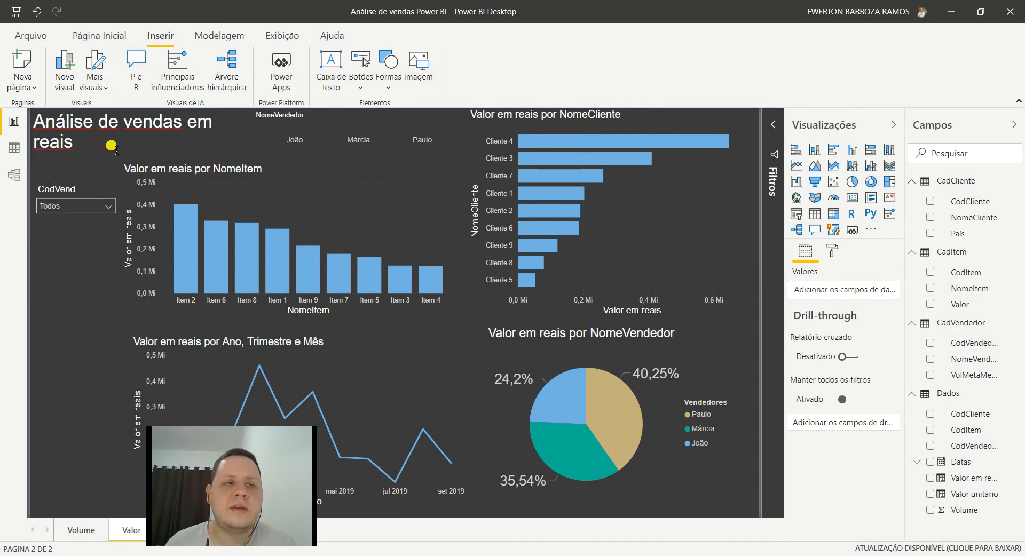
- Center the title text "Análise de vendas em reais" within its text box
drag(75, 143, 39, 116)
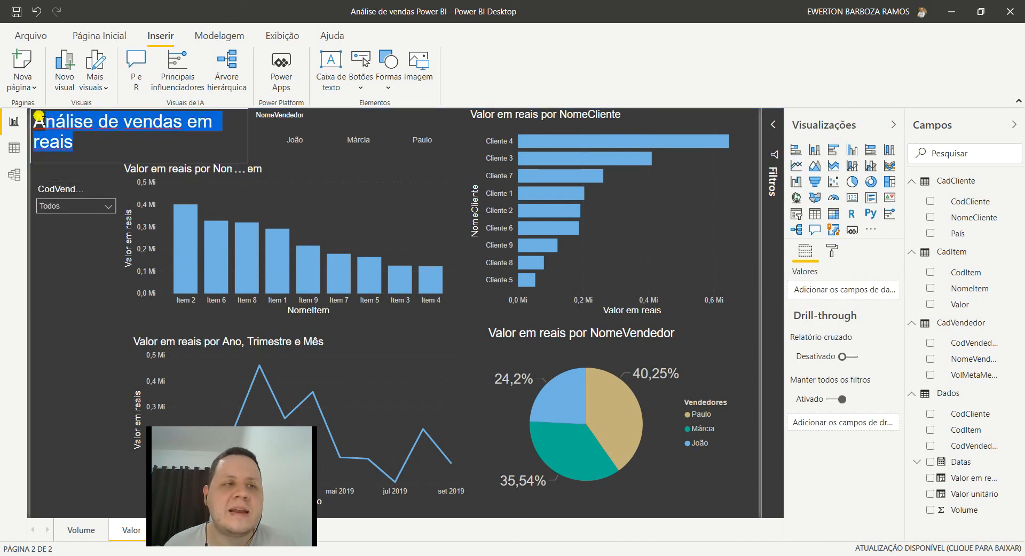
click(279, 194)
click(93, 304)
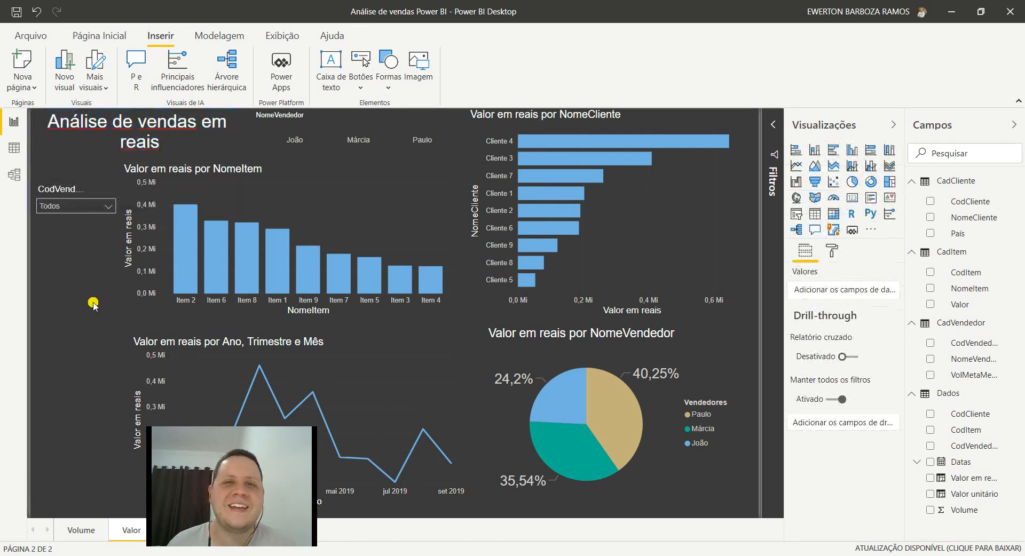
drag(255, 483, 807, 478)
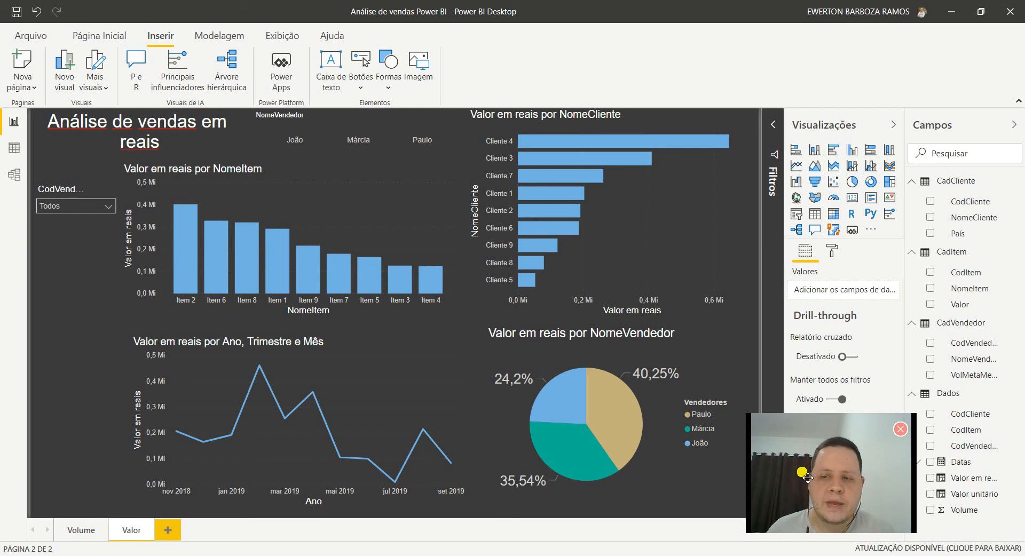
- From the Volume page, sync the CodVendedor slicer across the Volume and Valor pages, leaving it visible only on Volume
click(81, 530)
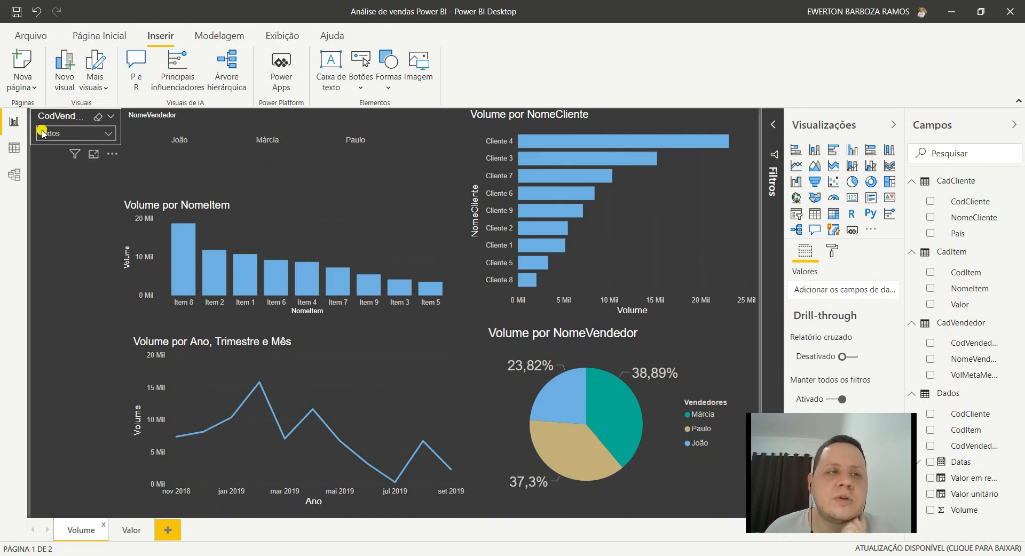
click(50, 116)
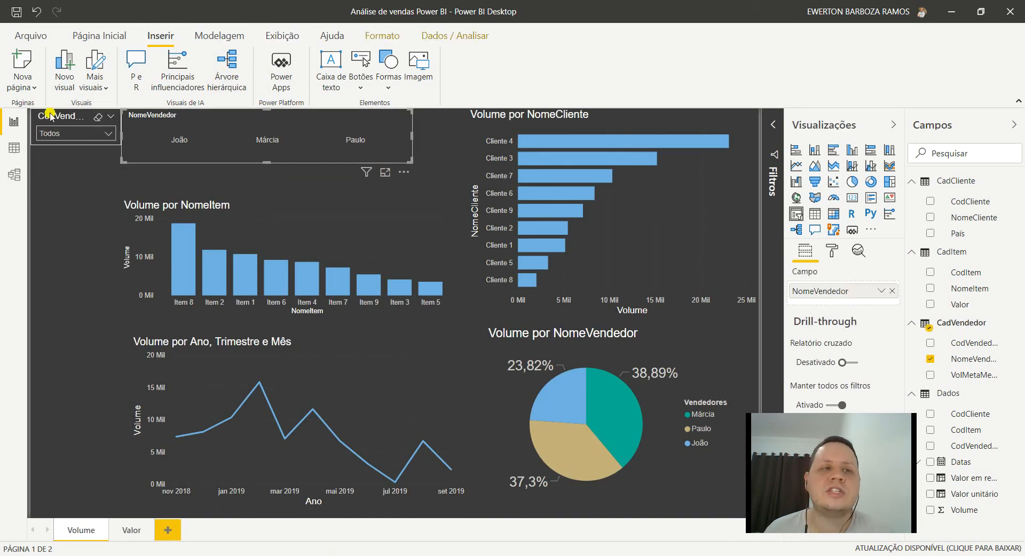
click(159, 114)
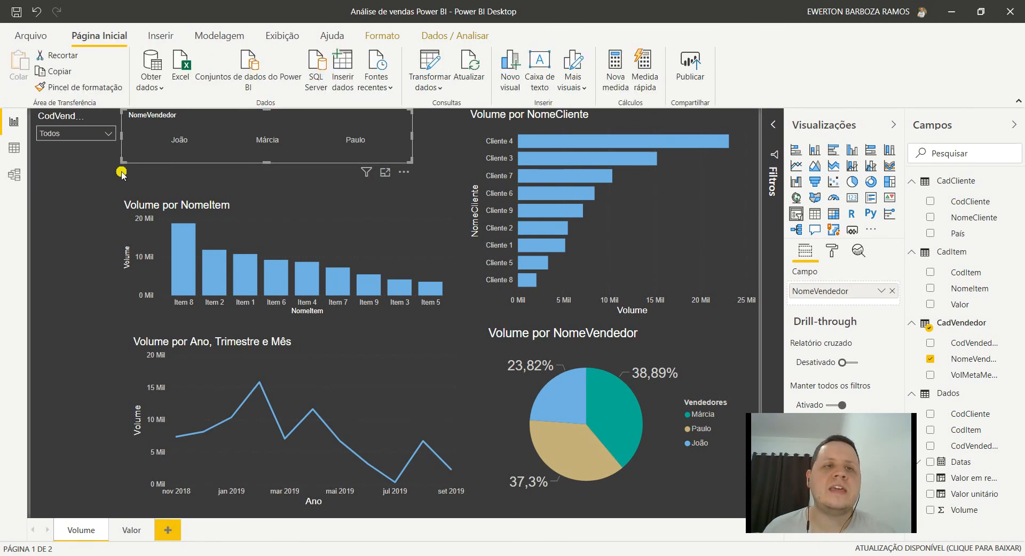
click(280, 38)
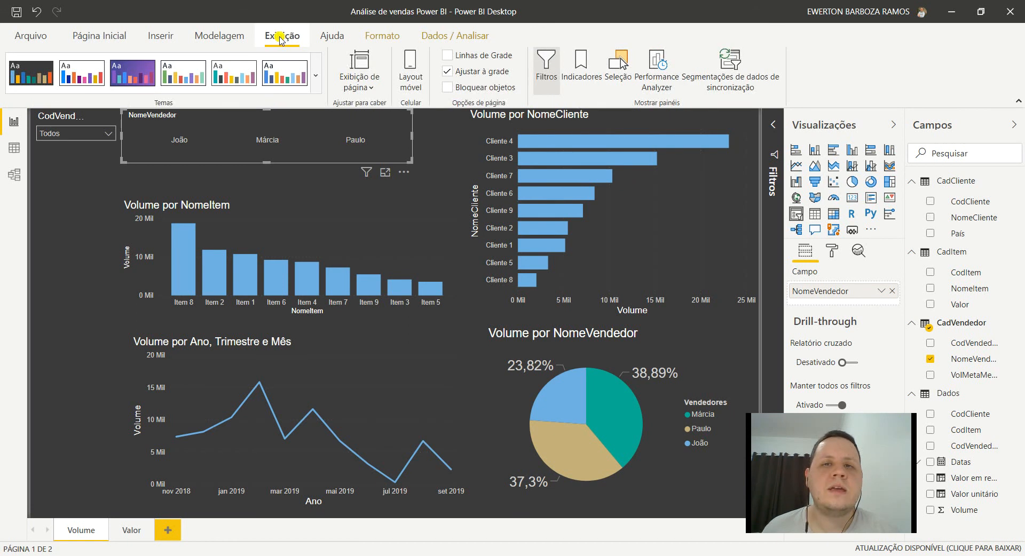
click(740, 80)
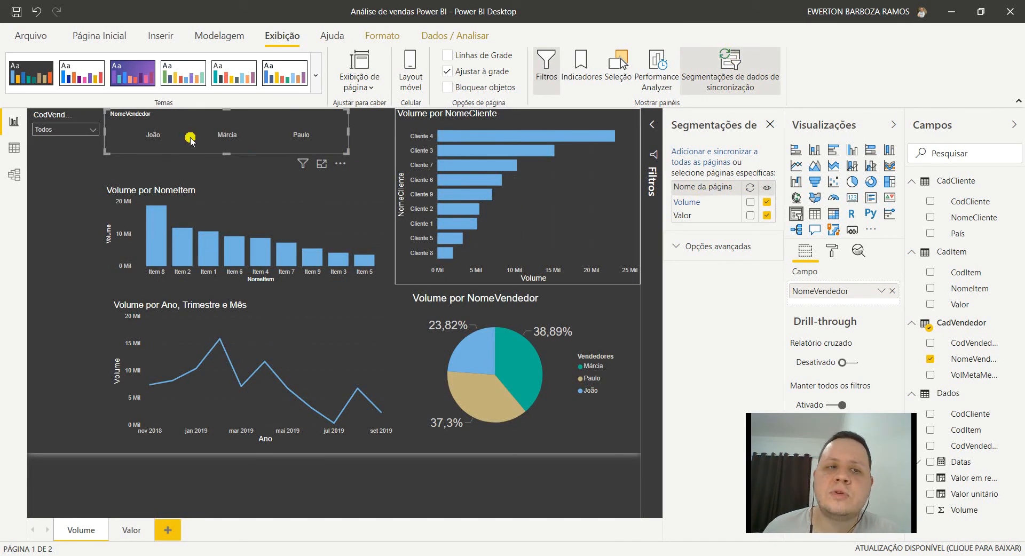
click(74, 188)
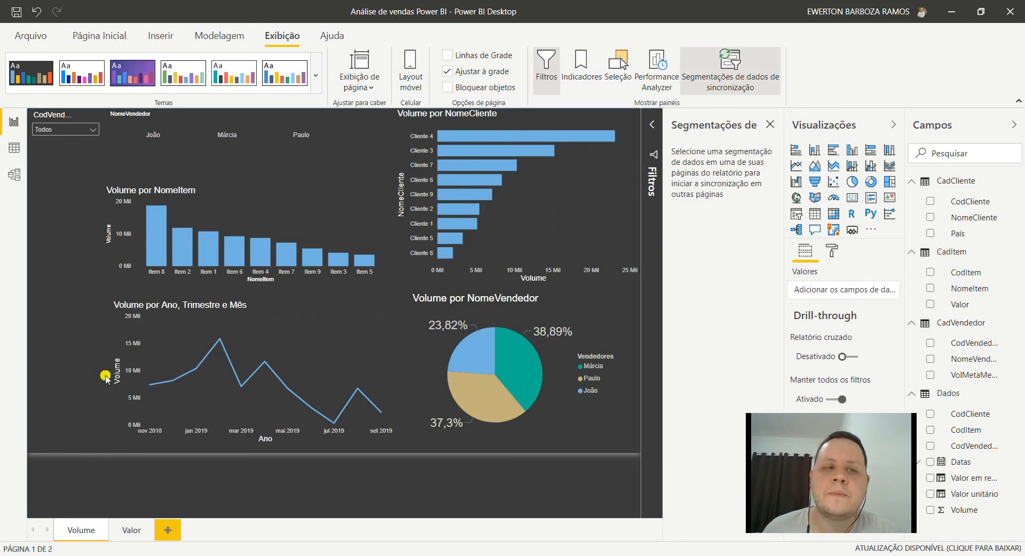
click(74, 142)
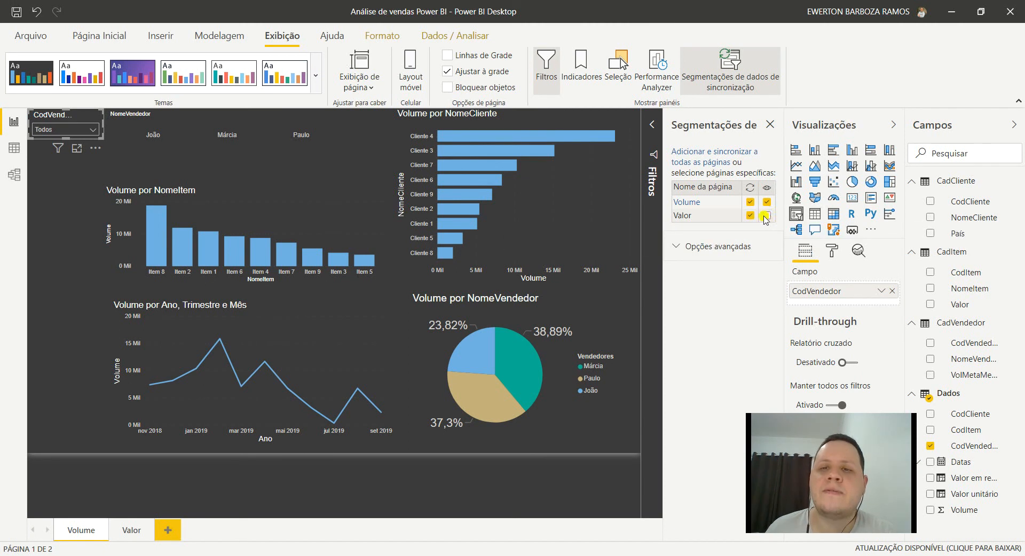
- Filter the report to seller code B with the CodVendedor slicer on the Volume page
click(92, 129)
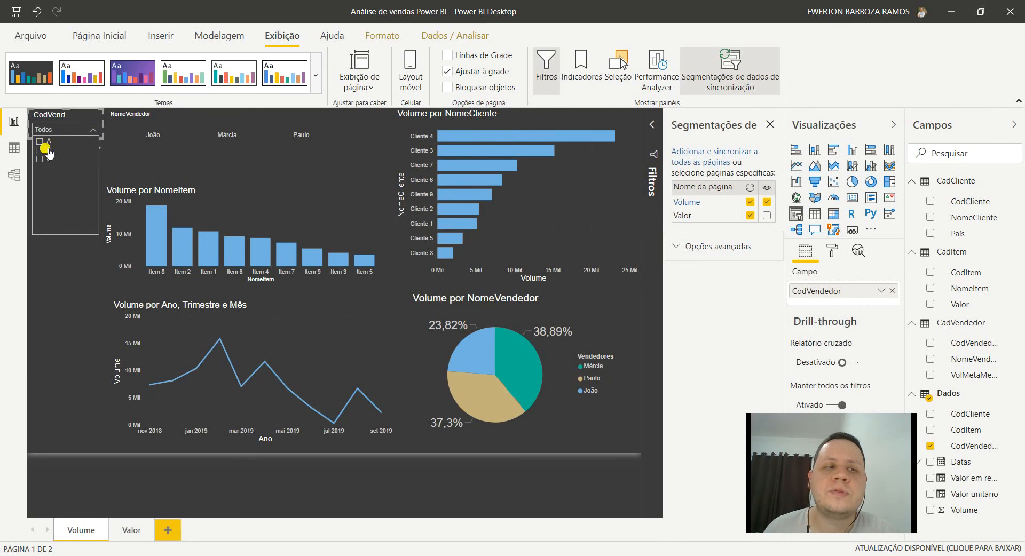
click(46, 150)
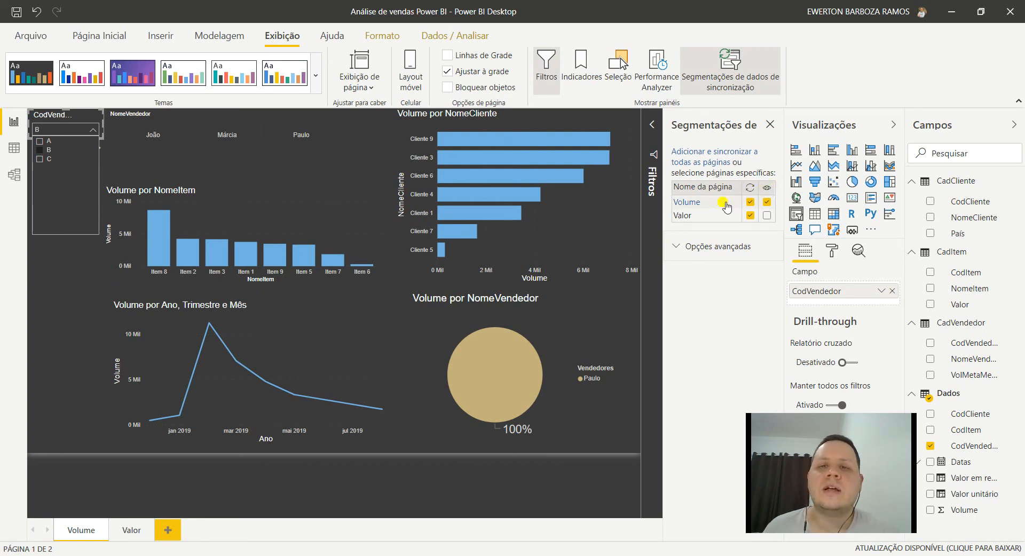
click(66, 327)
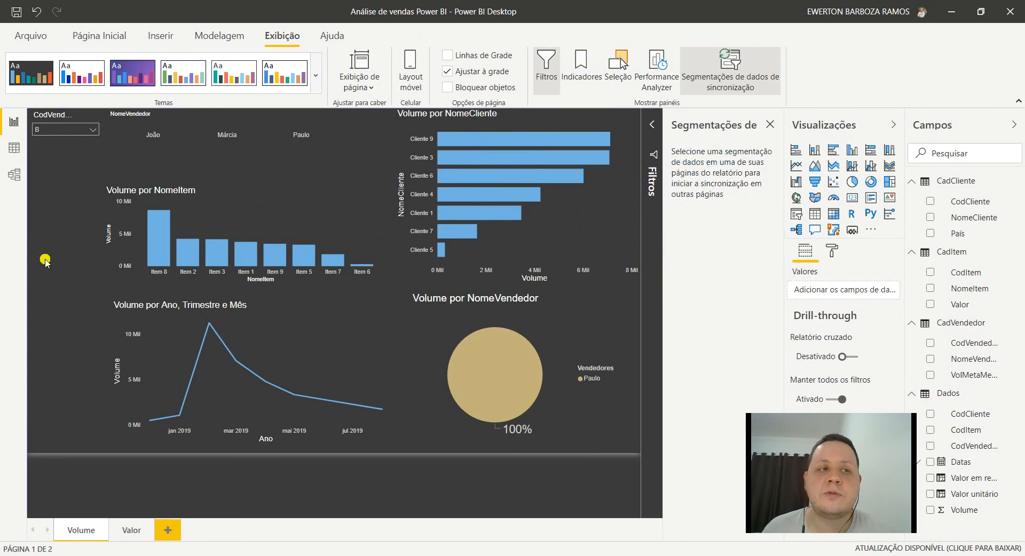
- Check the synced seller filter on the Valor page, and return to the CodVendedor slicer on the Volume page
click(126, 531)
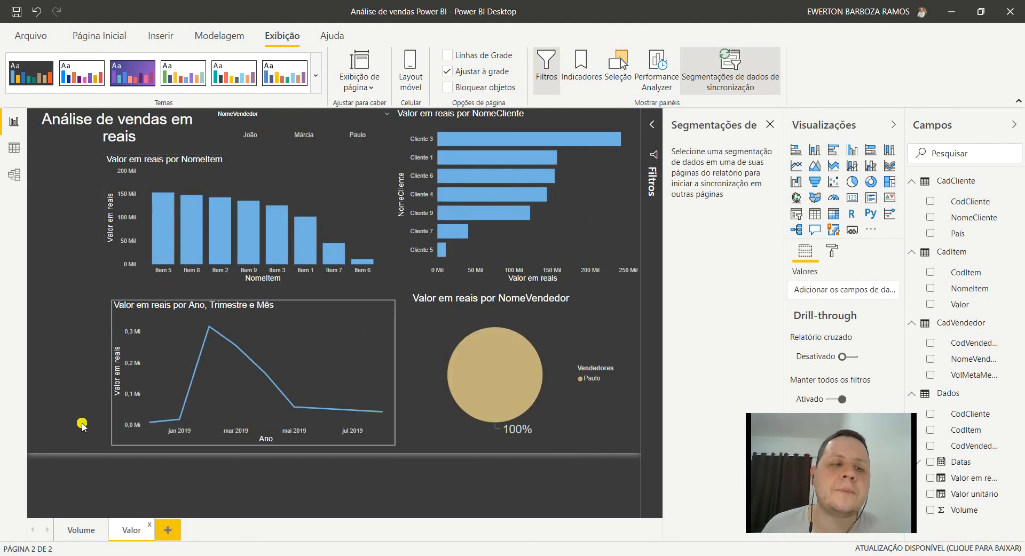
click(68, 530)
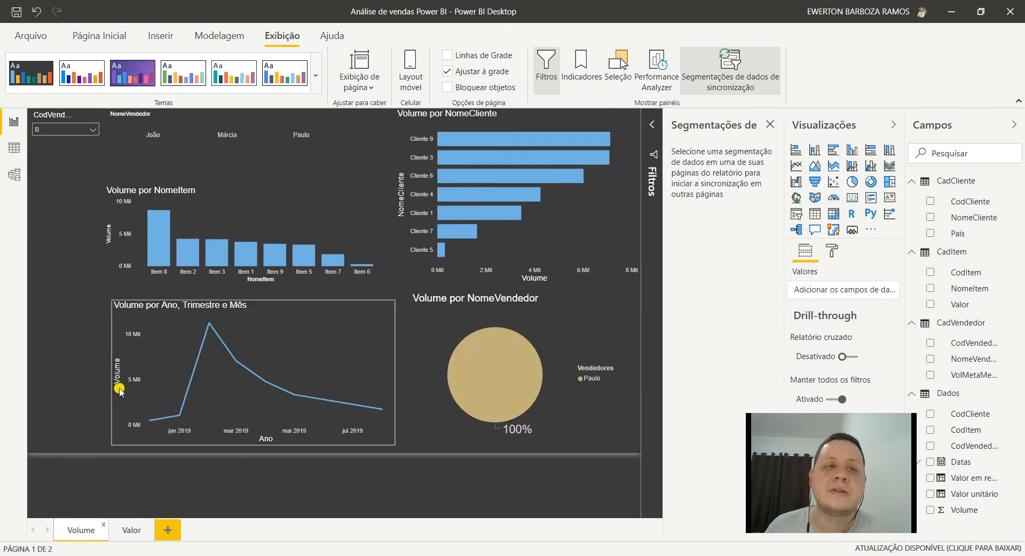
click(55, 139)
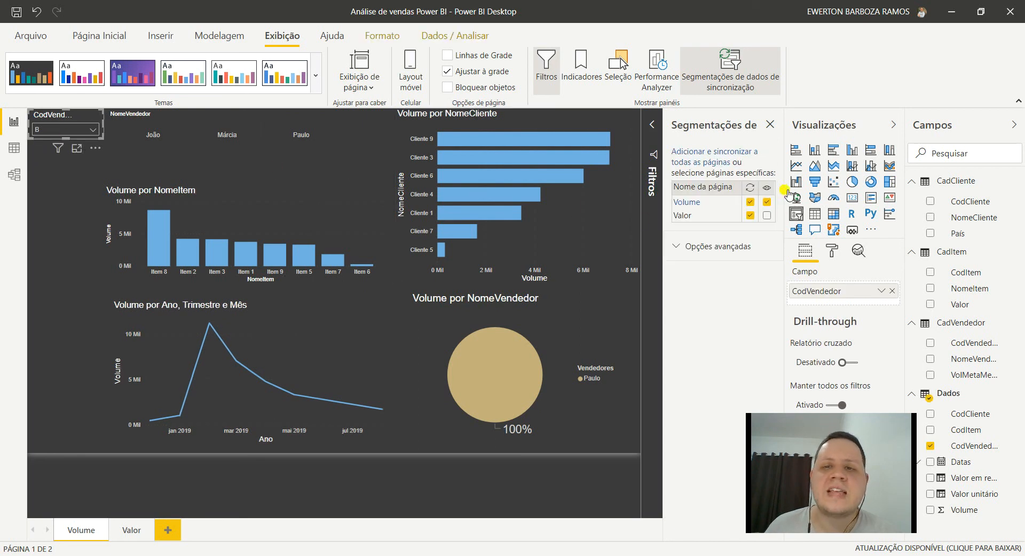